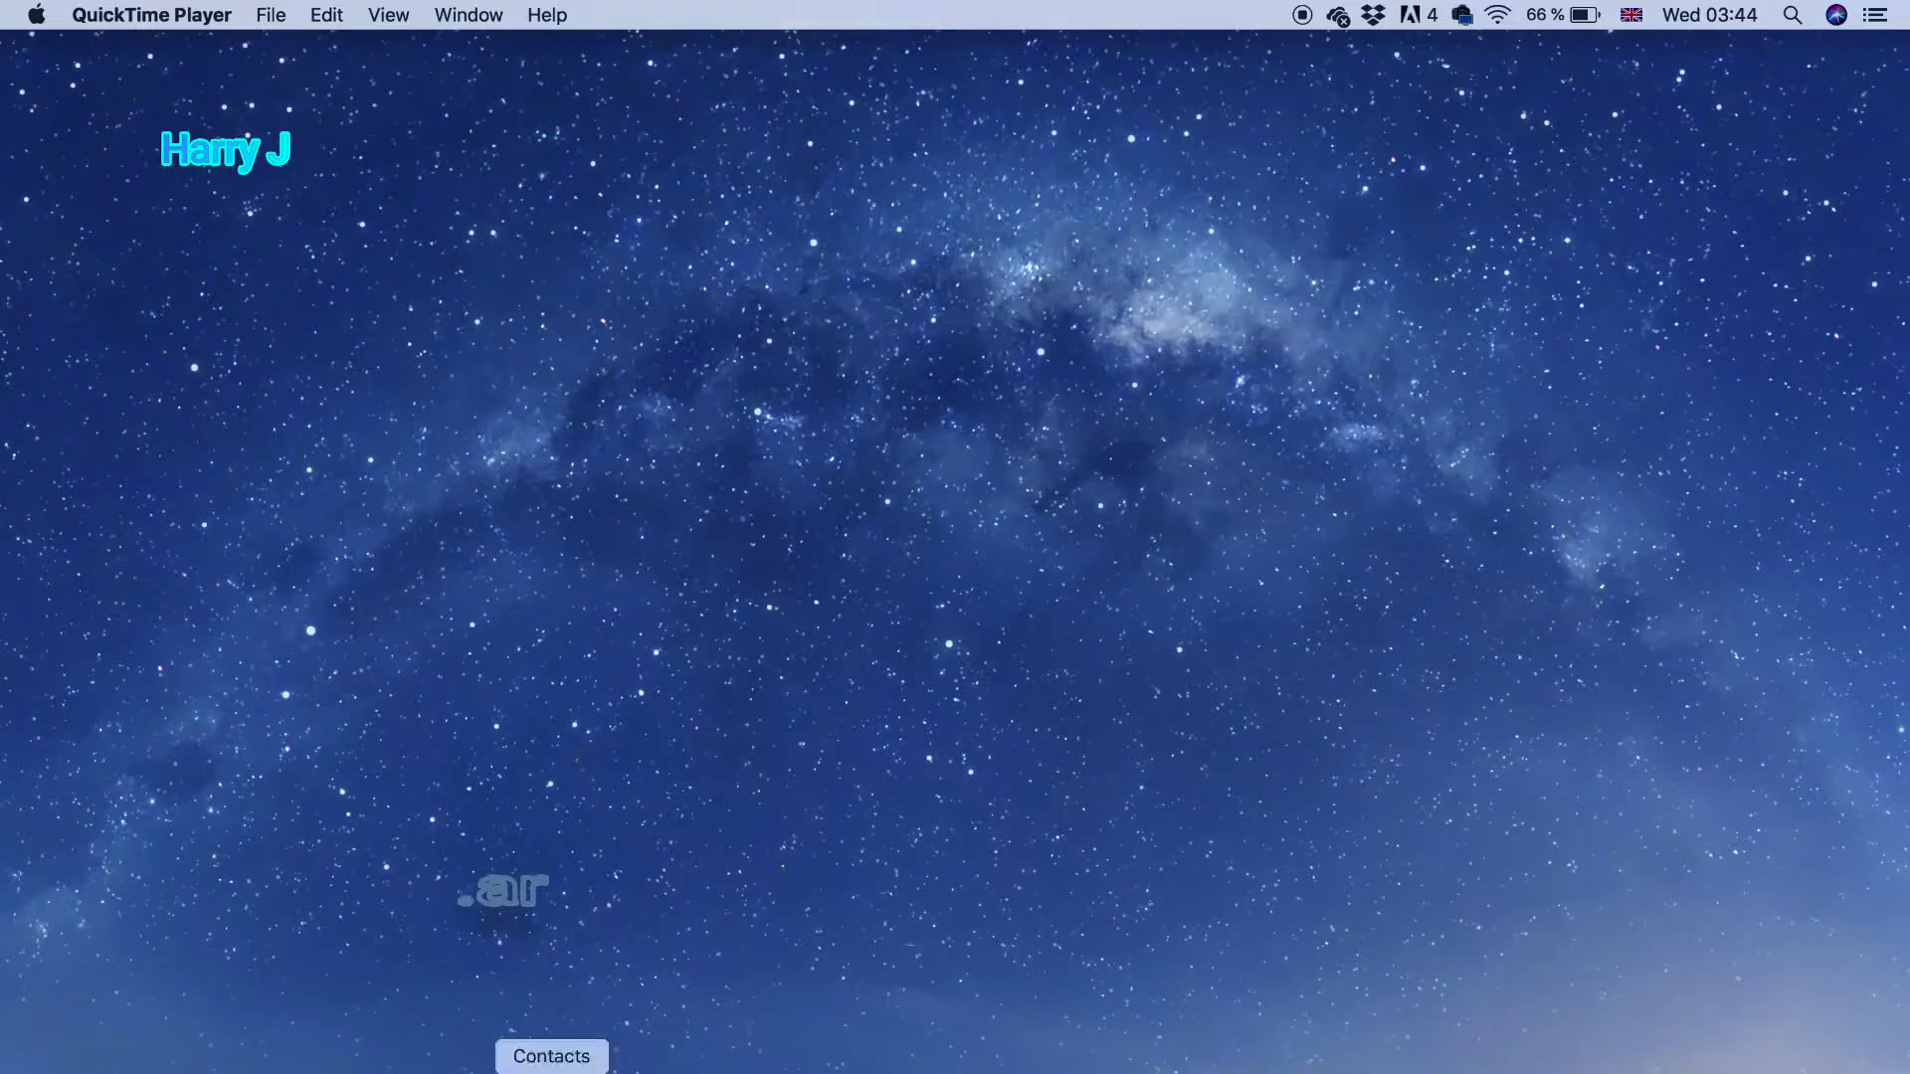
Step: Launch Google Chrome from the Dock
{"action": "left_click", "coordinate": [466, 1069]}
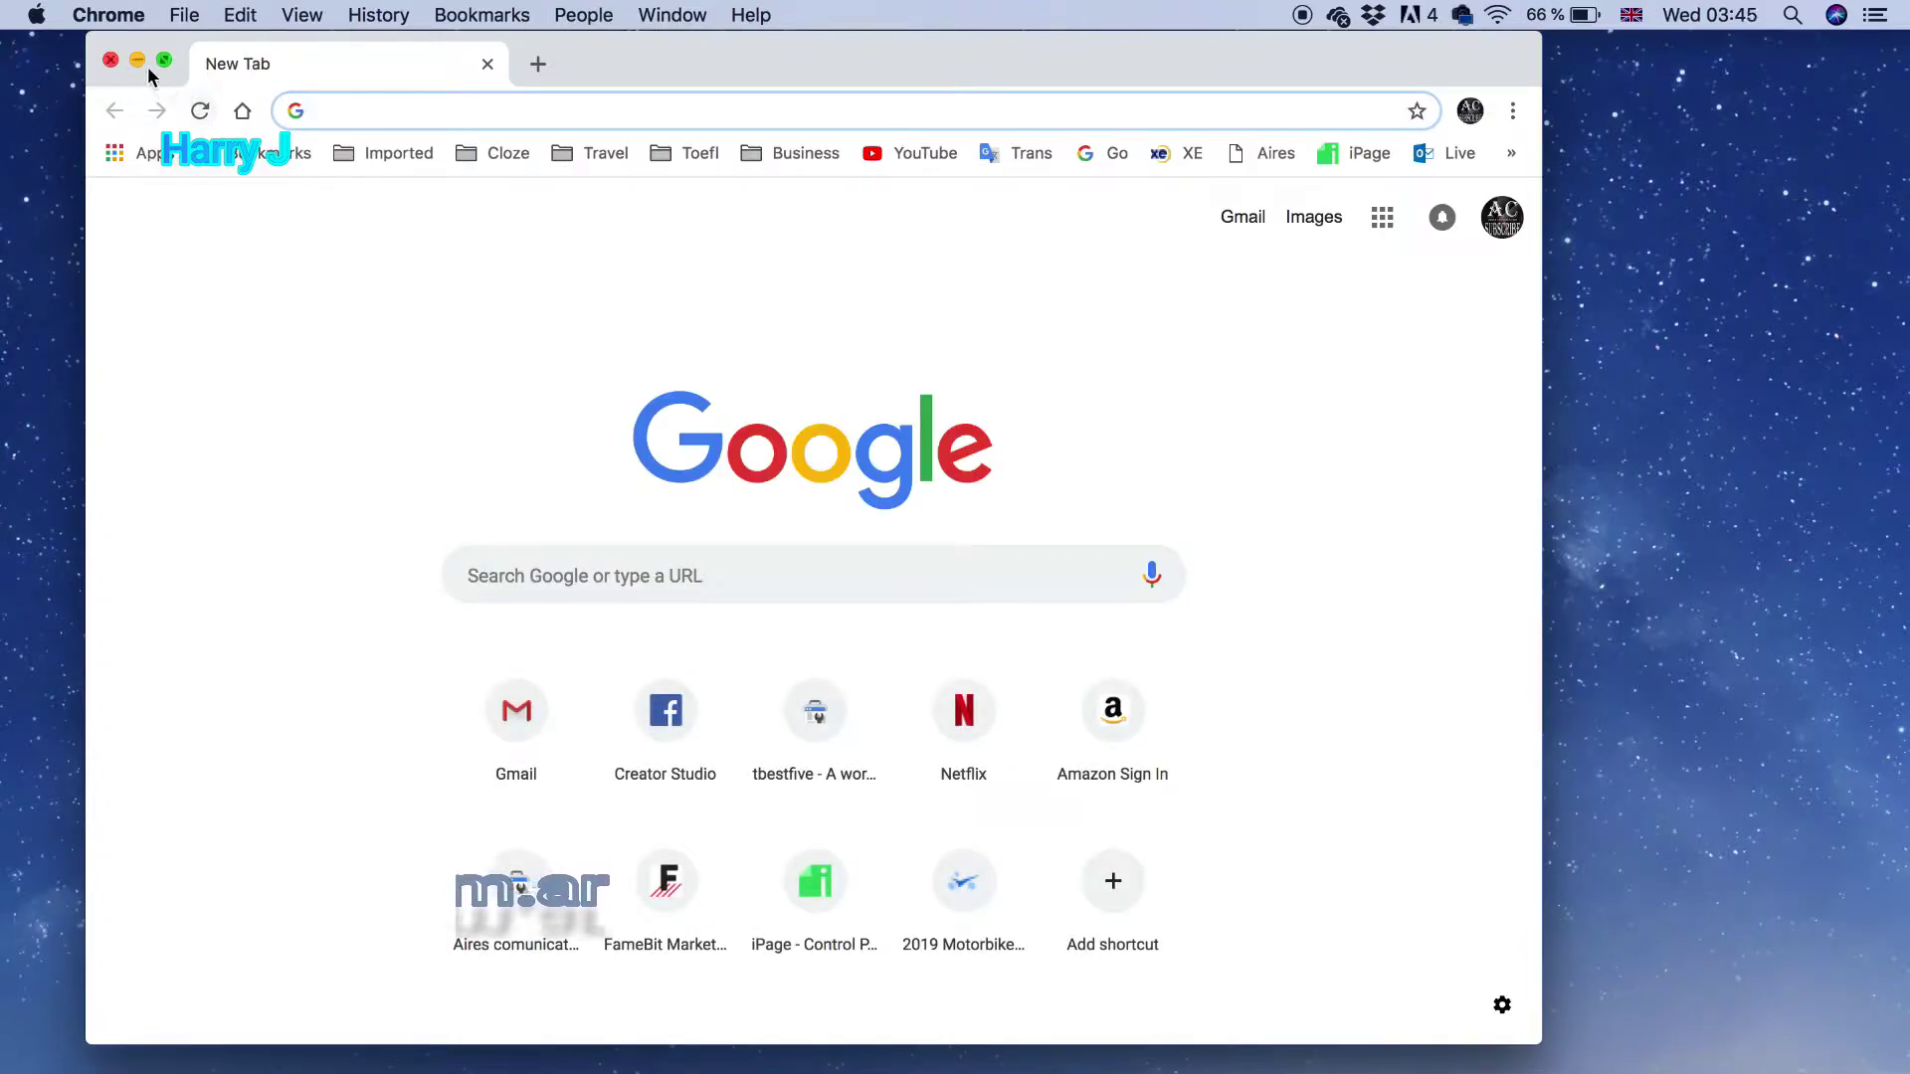
Step: Maximize Chrome, go to the video list, and open the SIM Card video for editing
{"action": "left_click", "coordinate": [165, 61]}
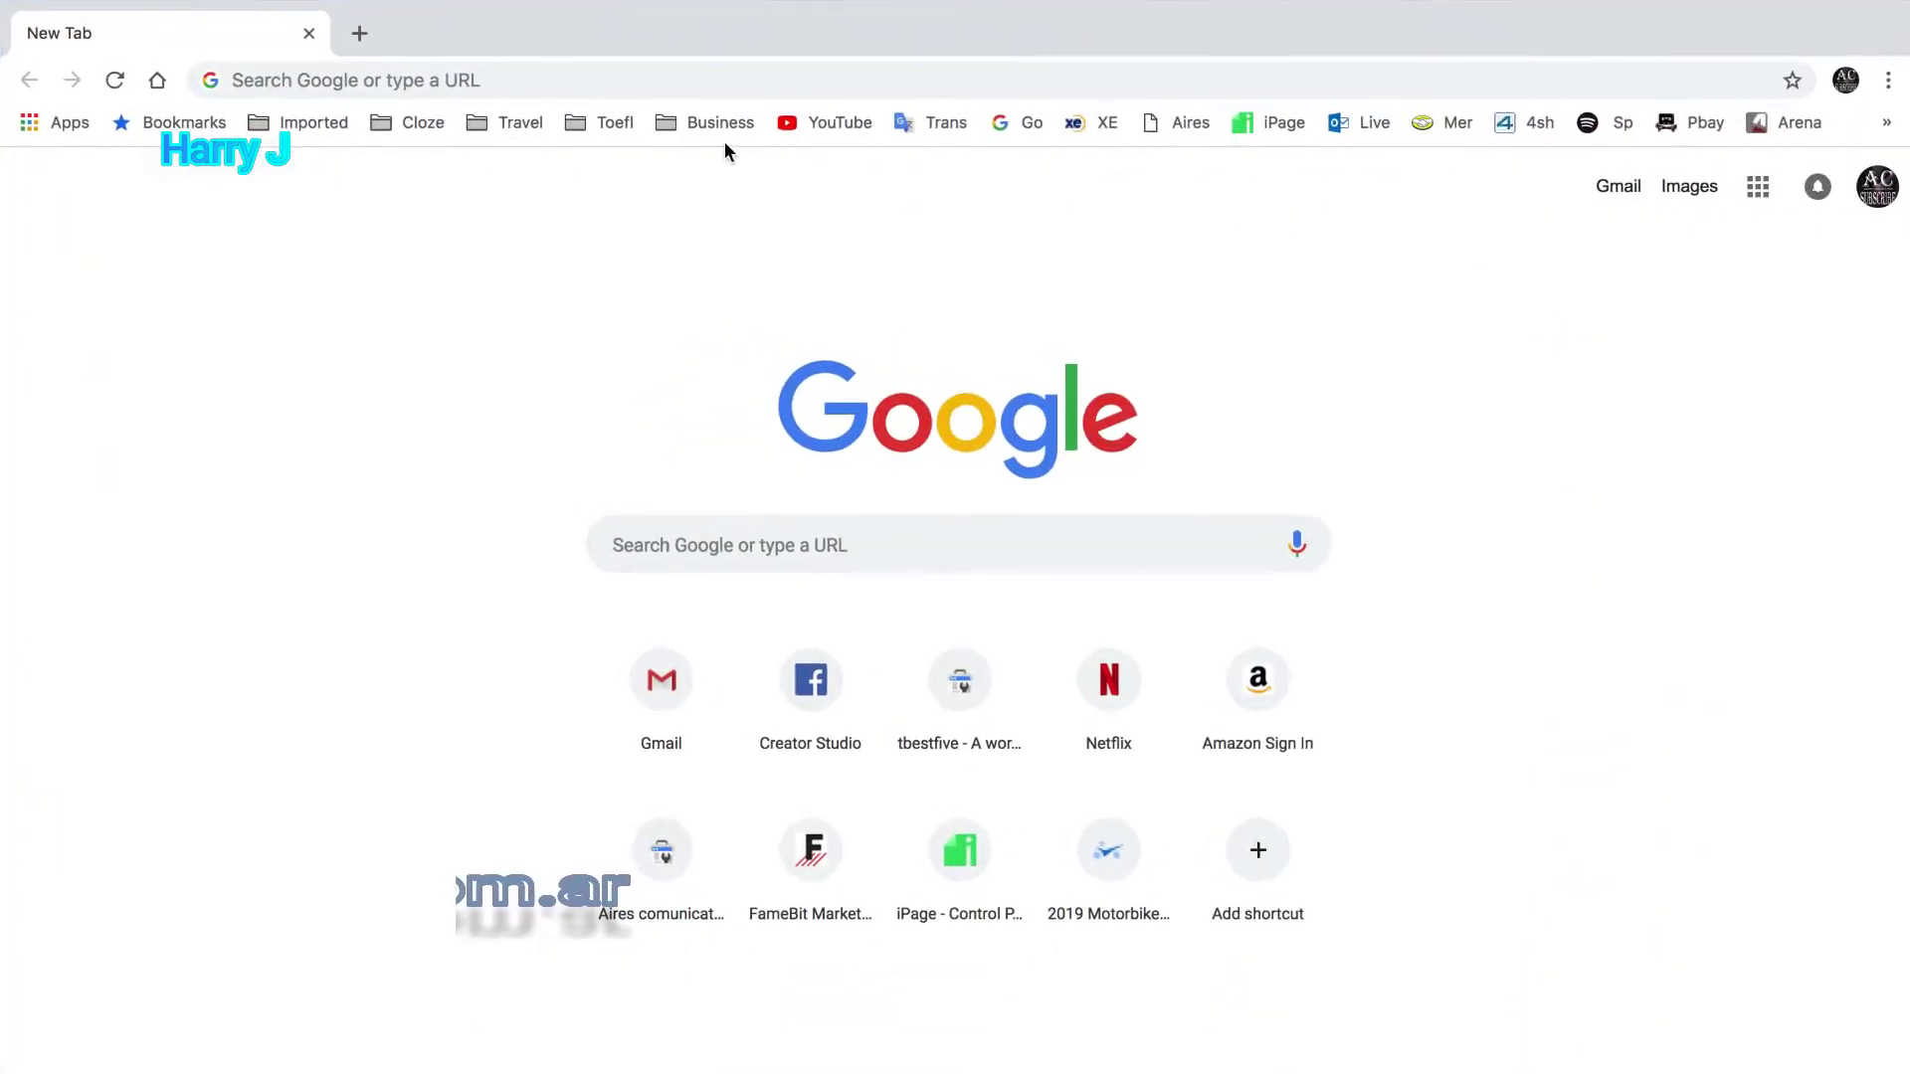
{"action": "left_click", "coordinate": [824, 129]}
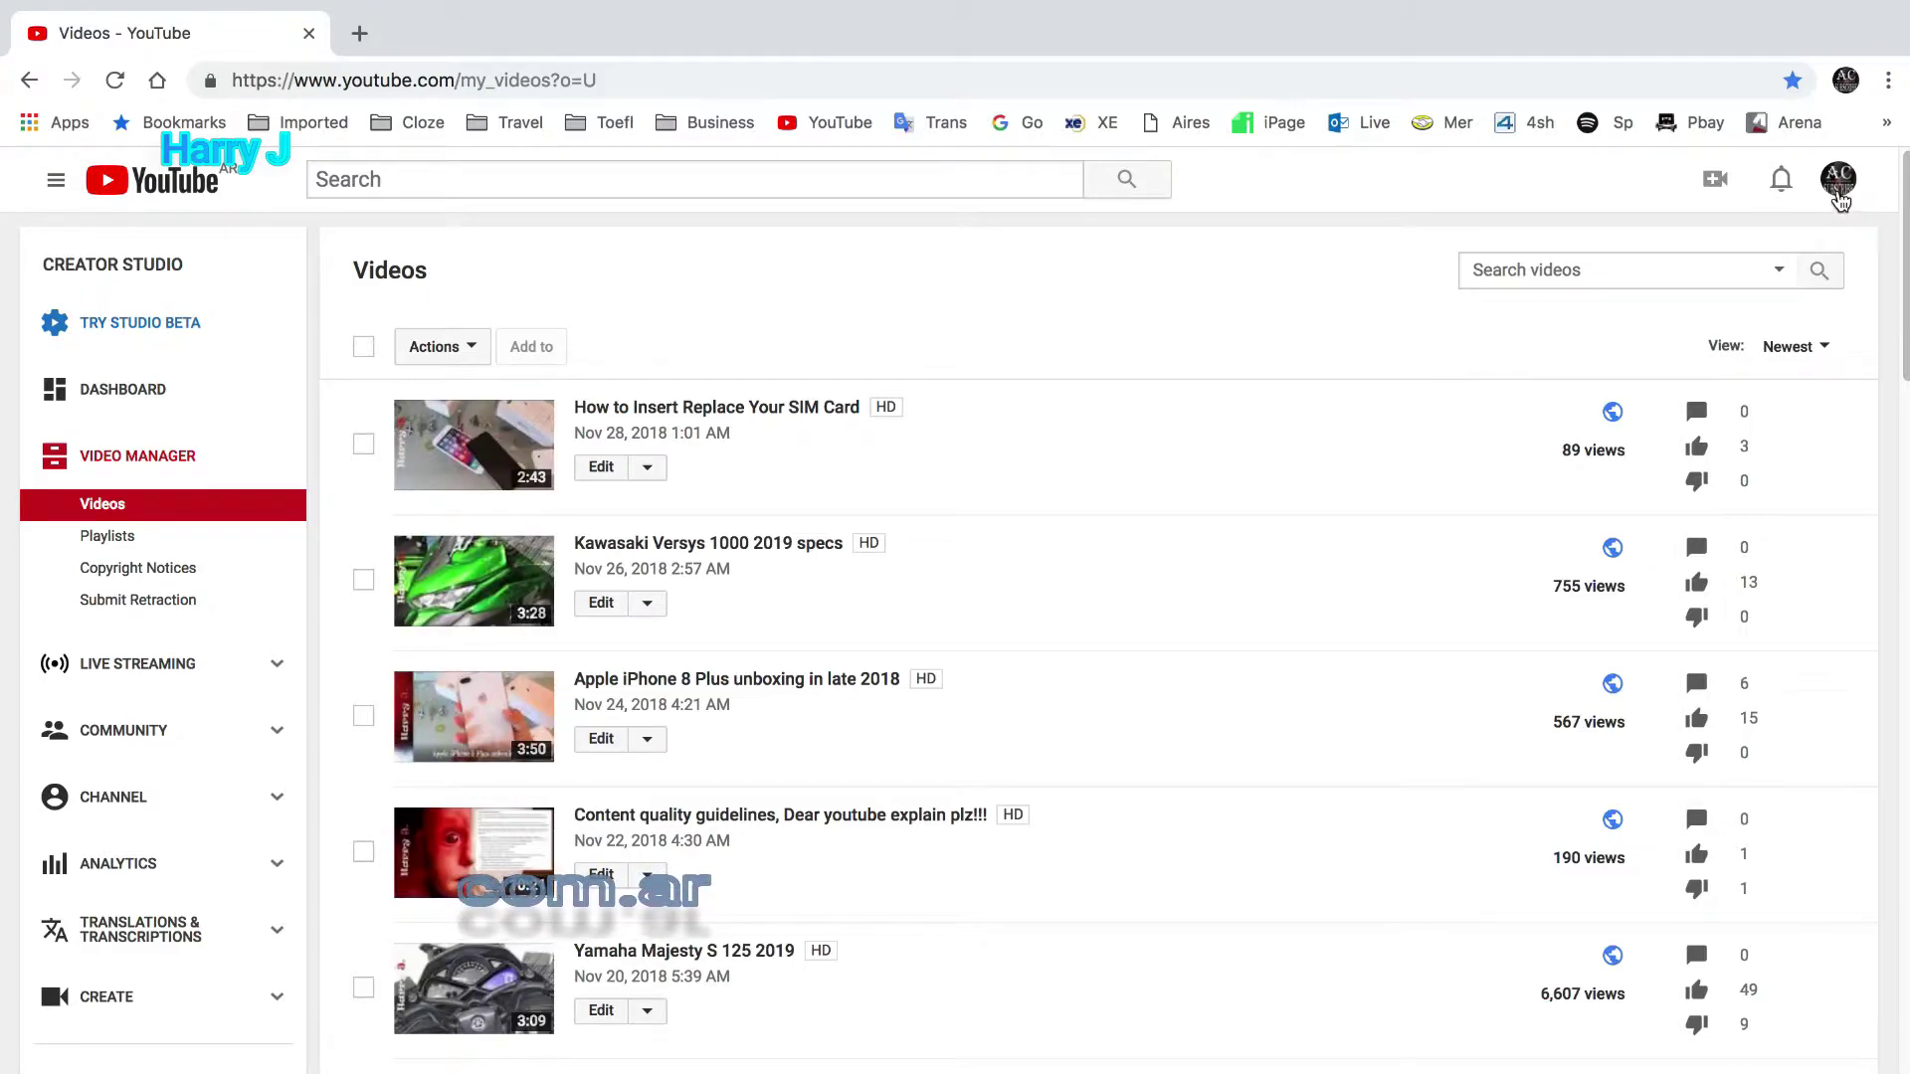
{"action": "left_click", "coordinate": [1724, 197]}
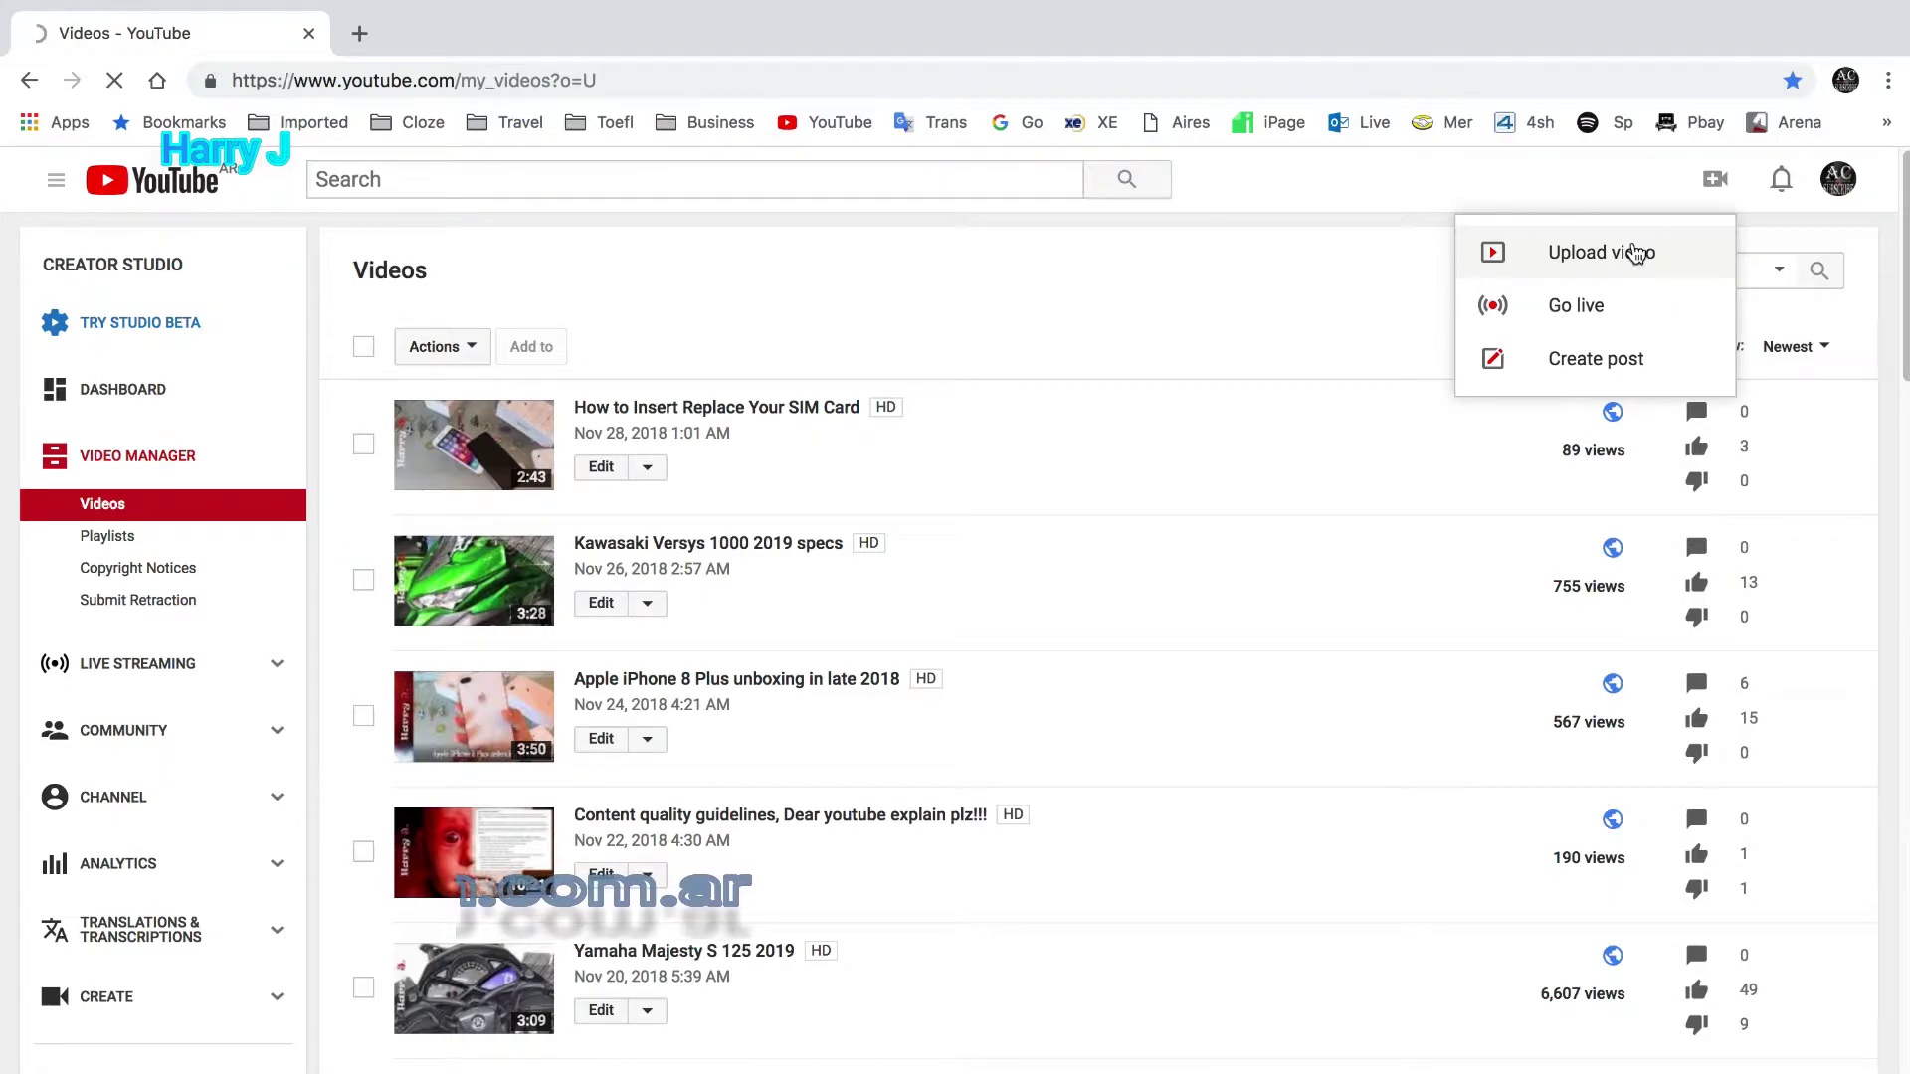
{"action": "left_click", "coordinate": [1637, 253]}
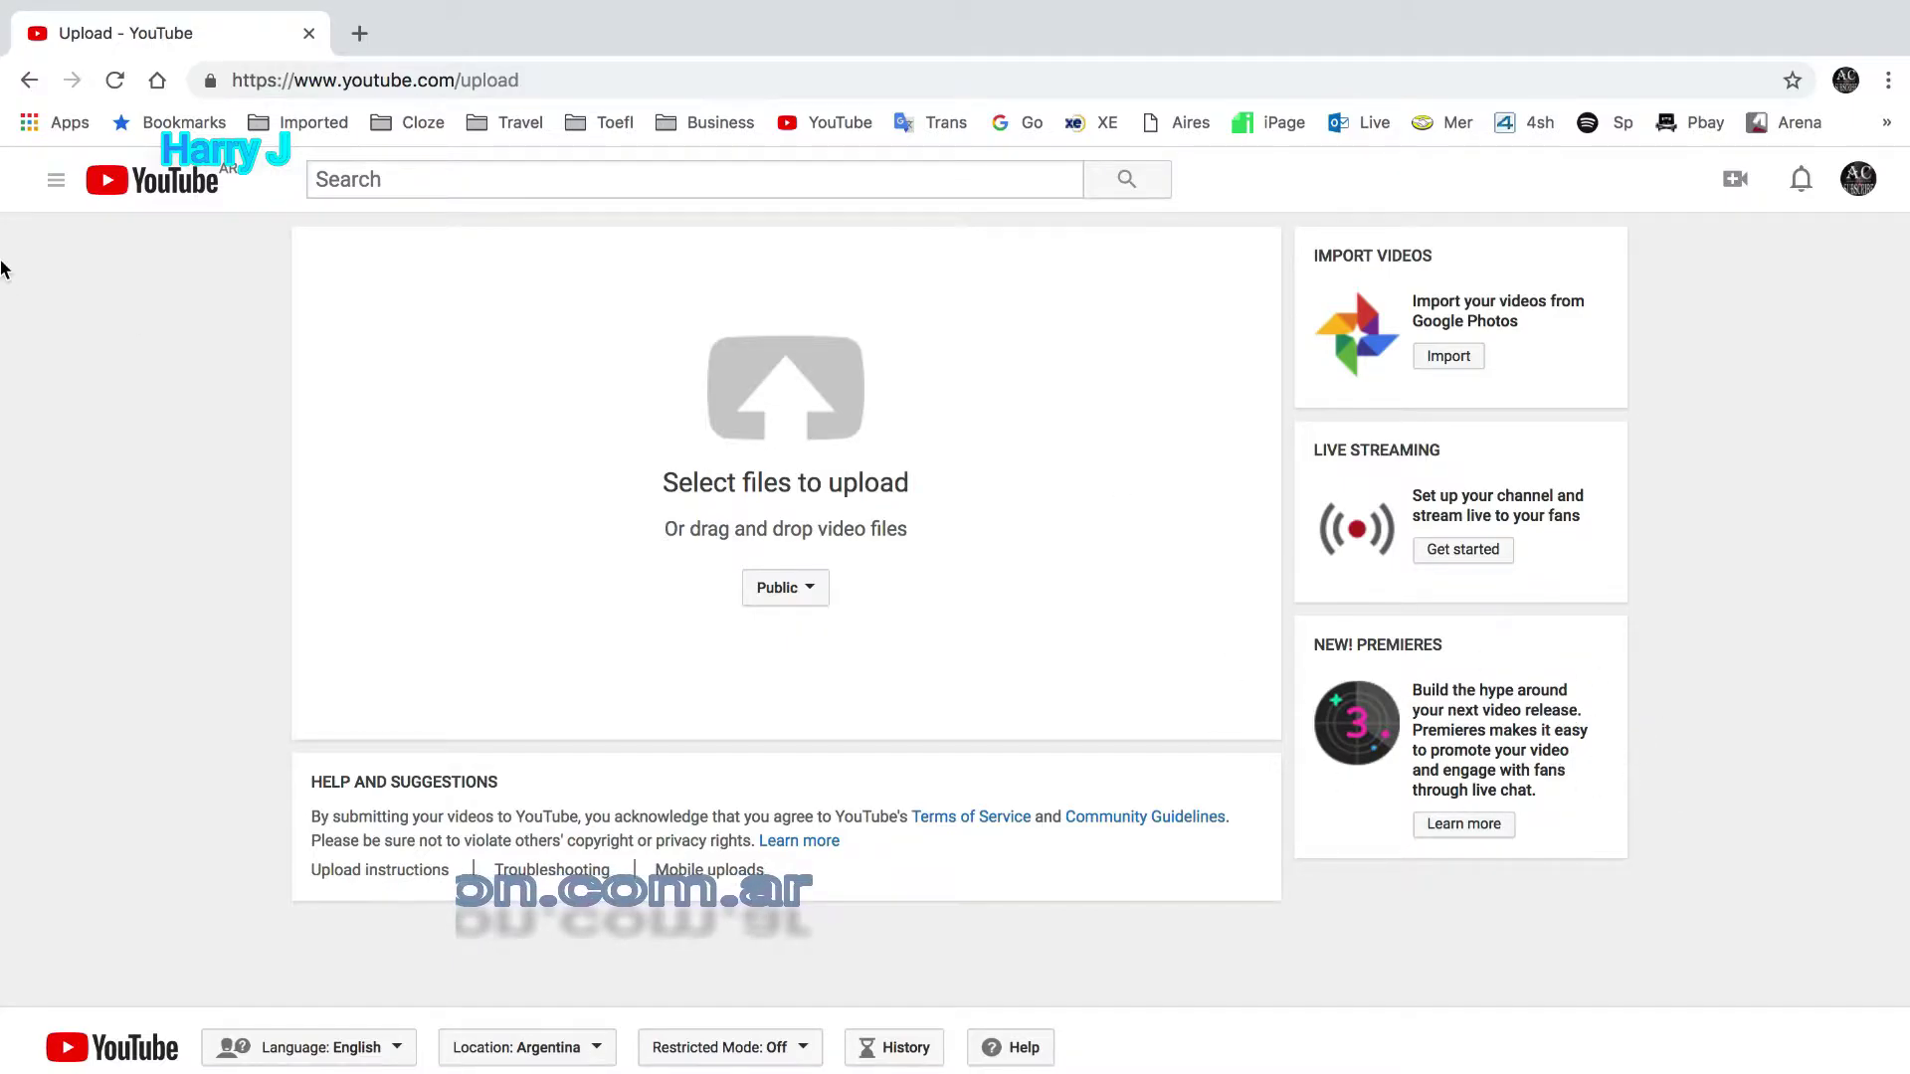
{"action": "left_click", "coordinate": [839, 121]}
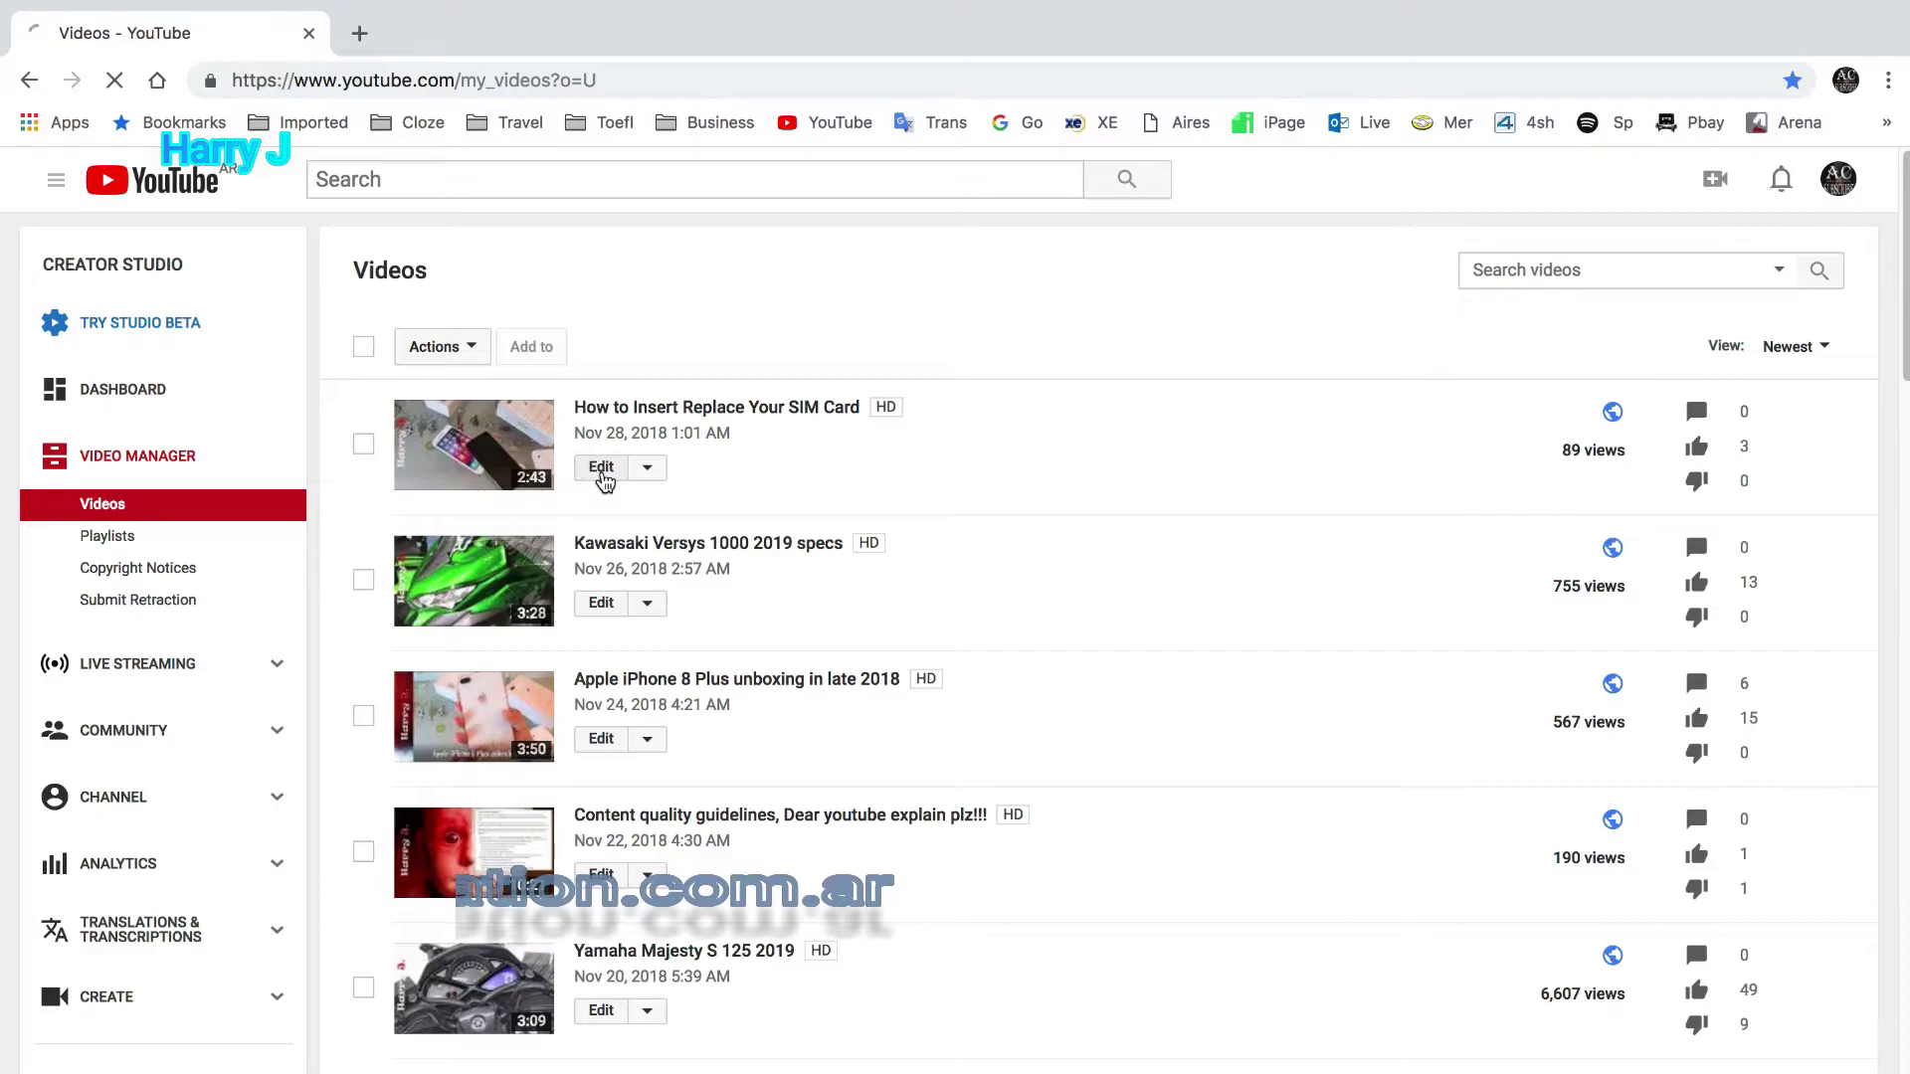
{"action": "left_click", "coordinate": [601, 467]}
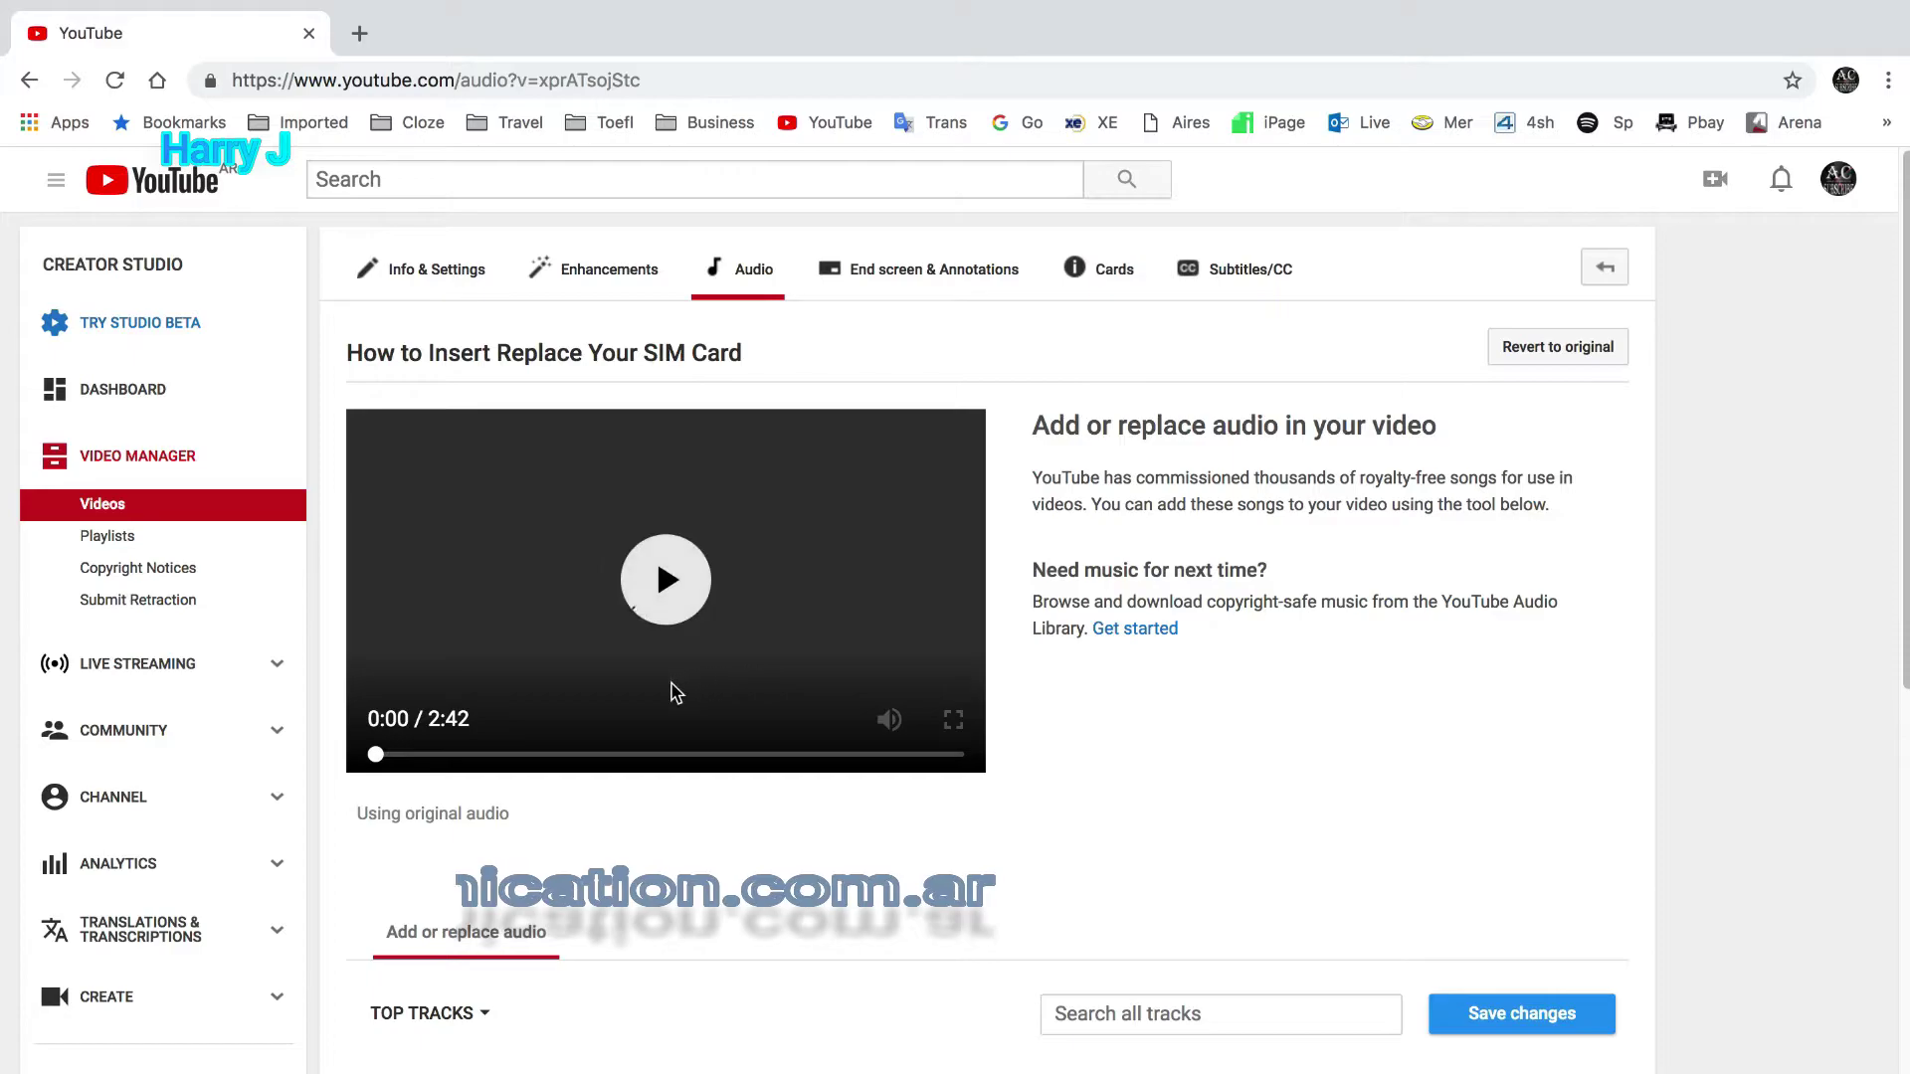
Step: Briefly preview the SIM Card video, then scroll down to the TOP TRACKS music list
{"action": "left_click", "coordinate": [695, 636]}
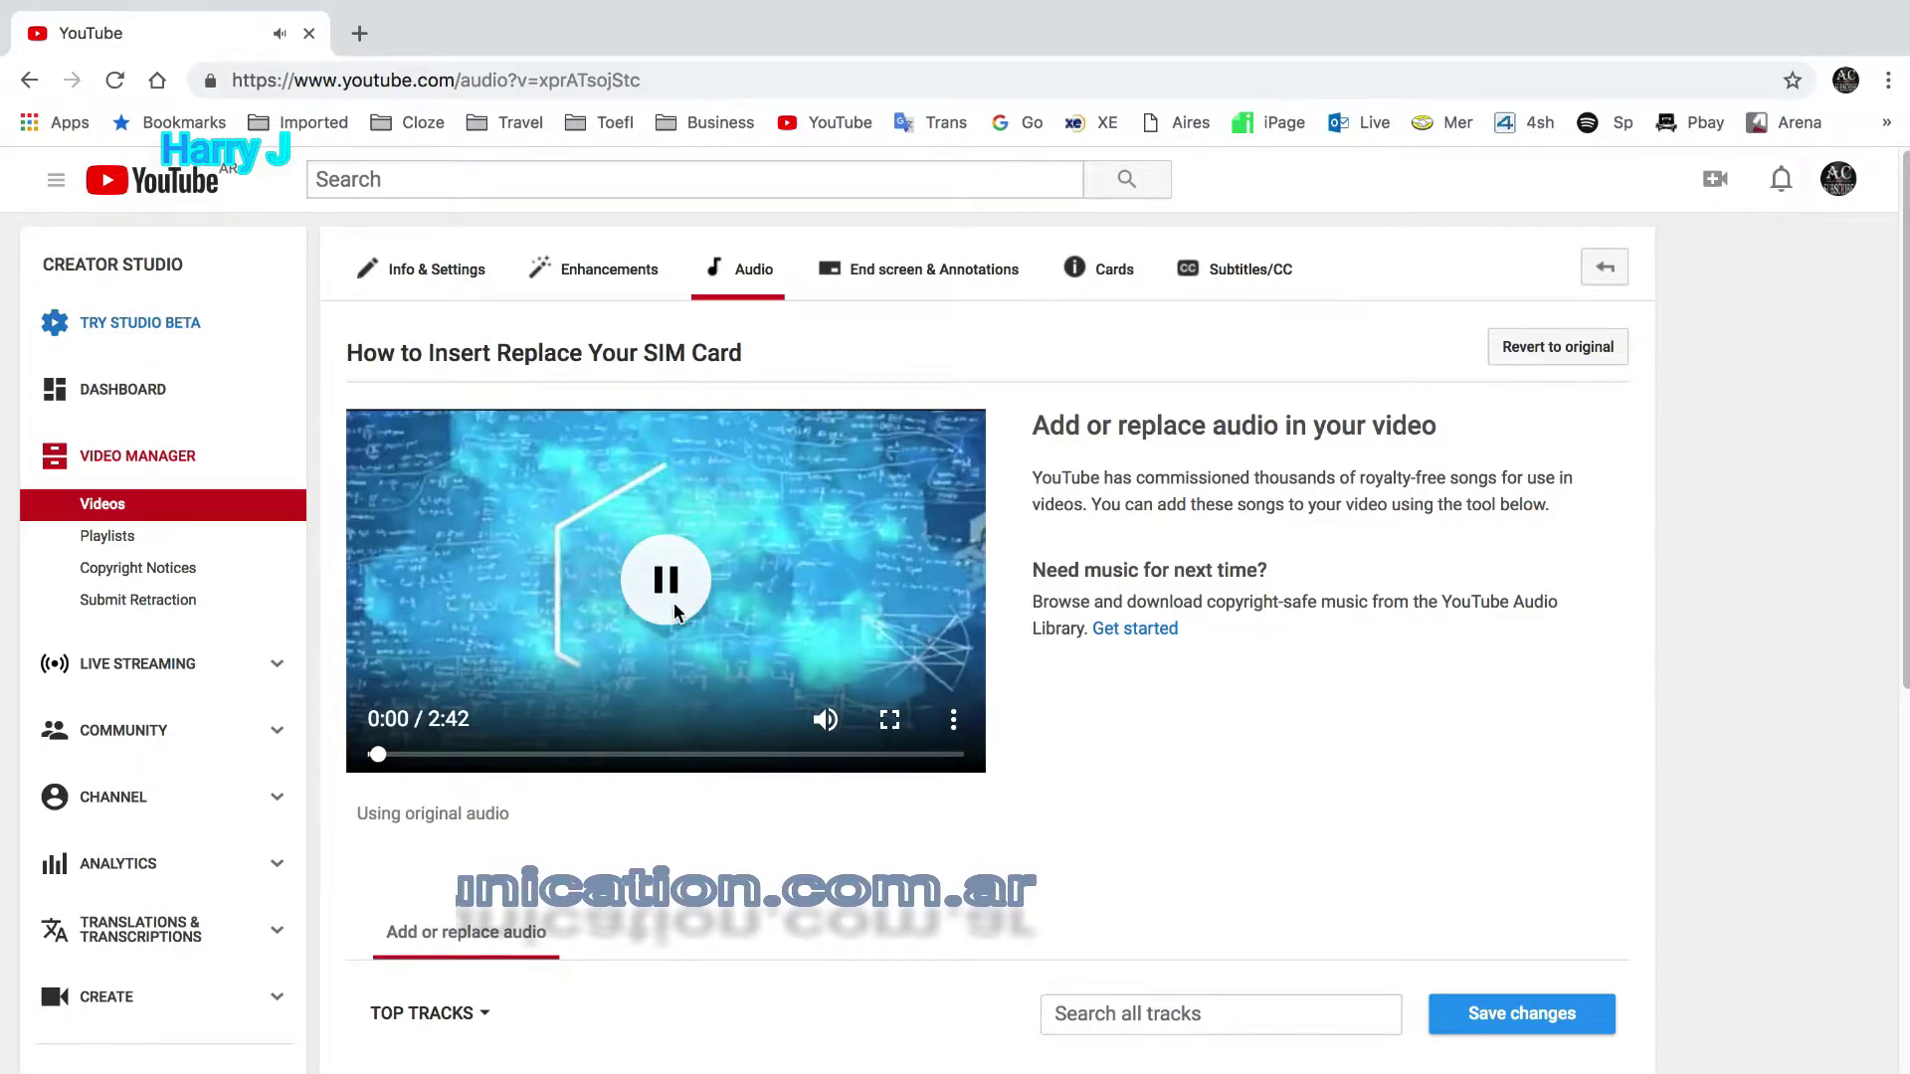
{"action": "left_click", "coordinate": [673, 606]}
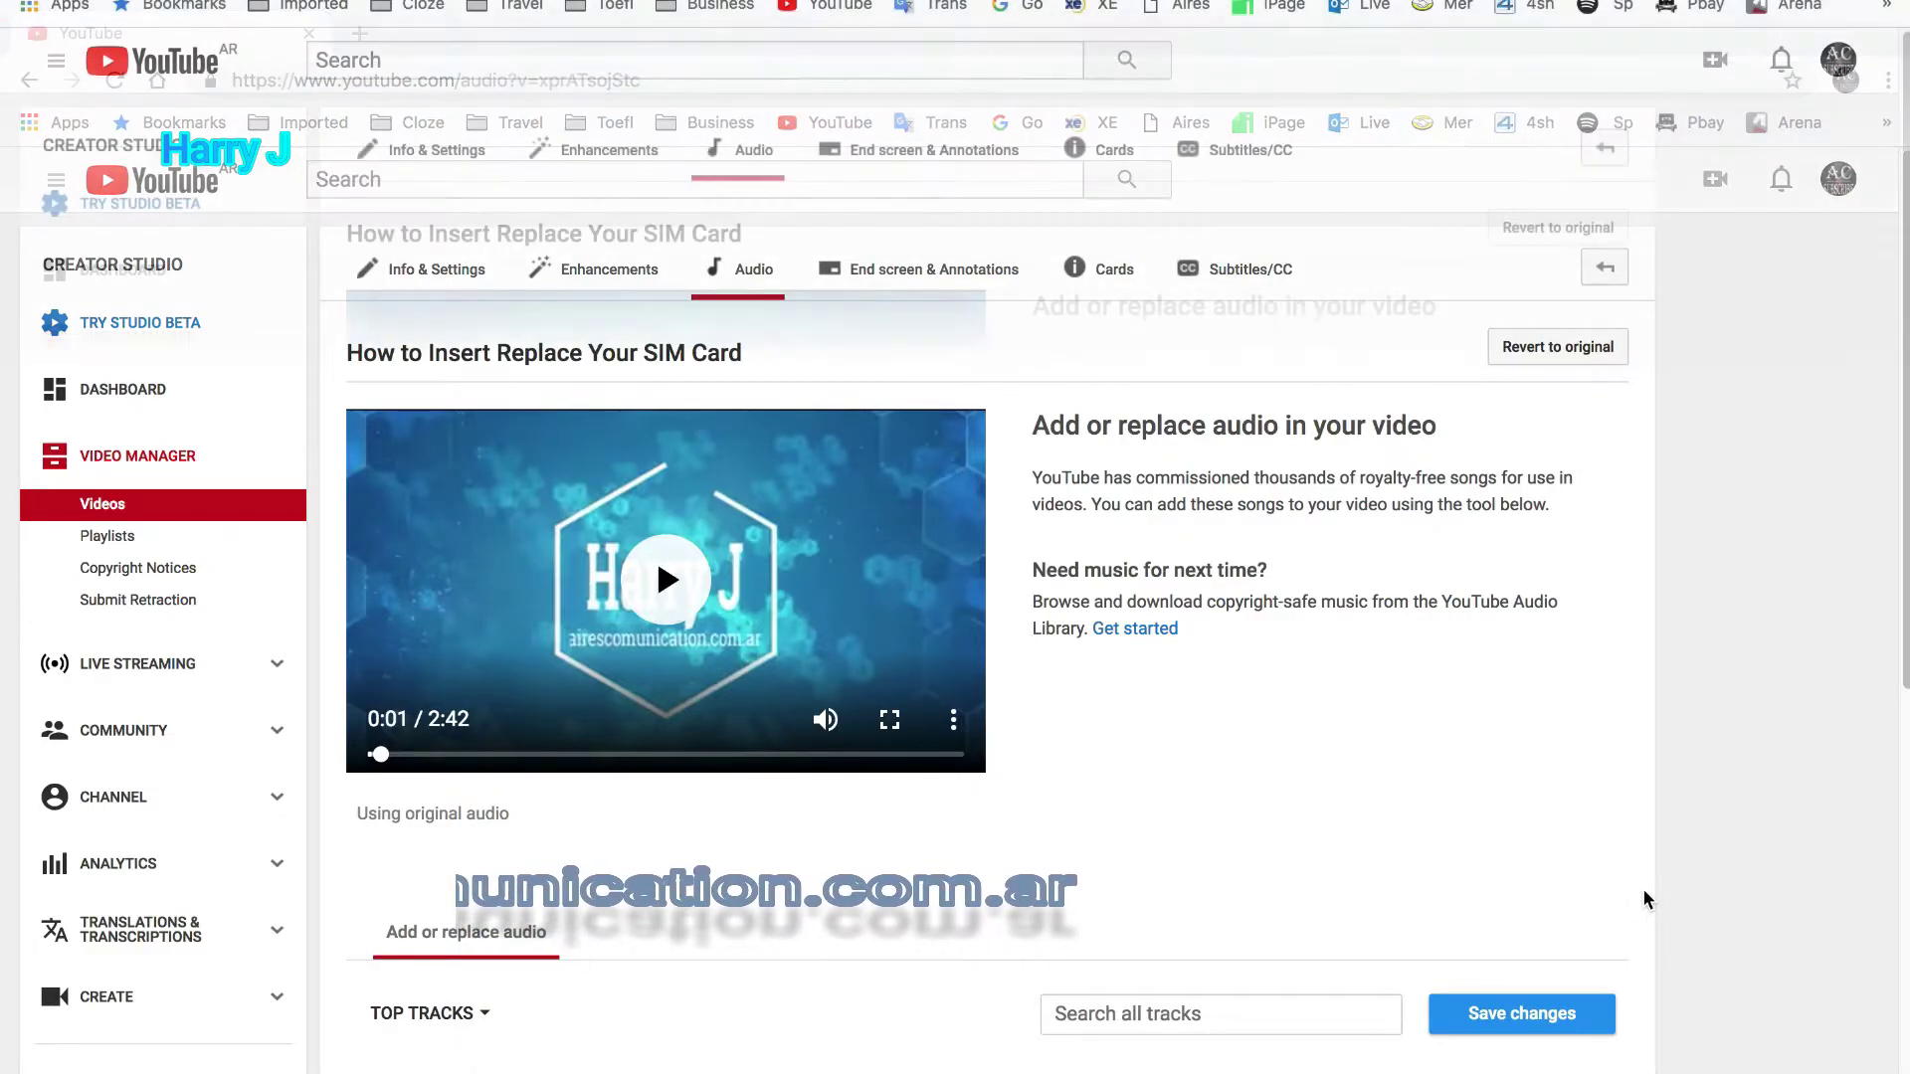
{"action": "key", "text": "XF86AudioRaiseVolume"}
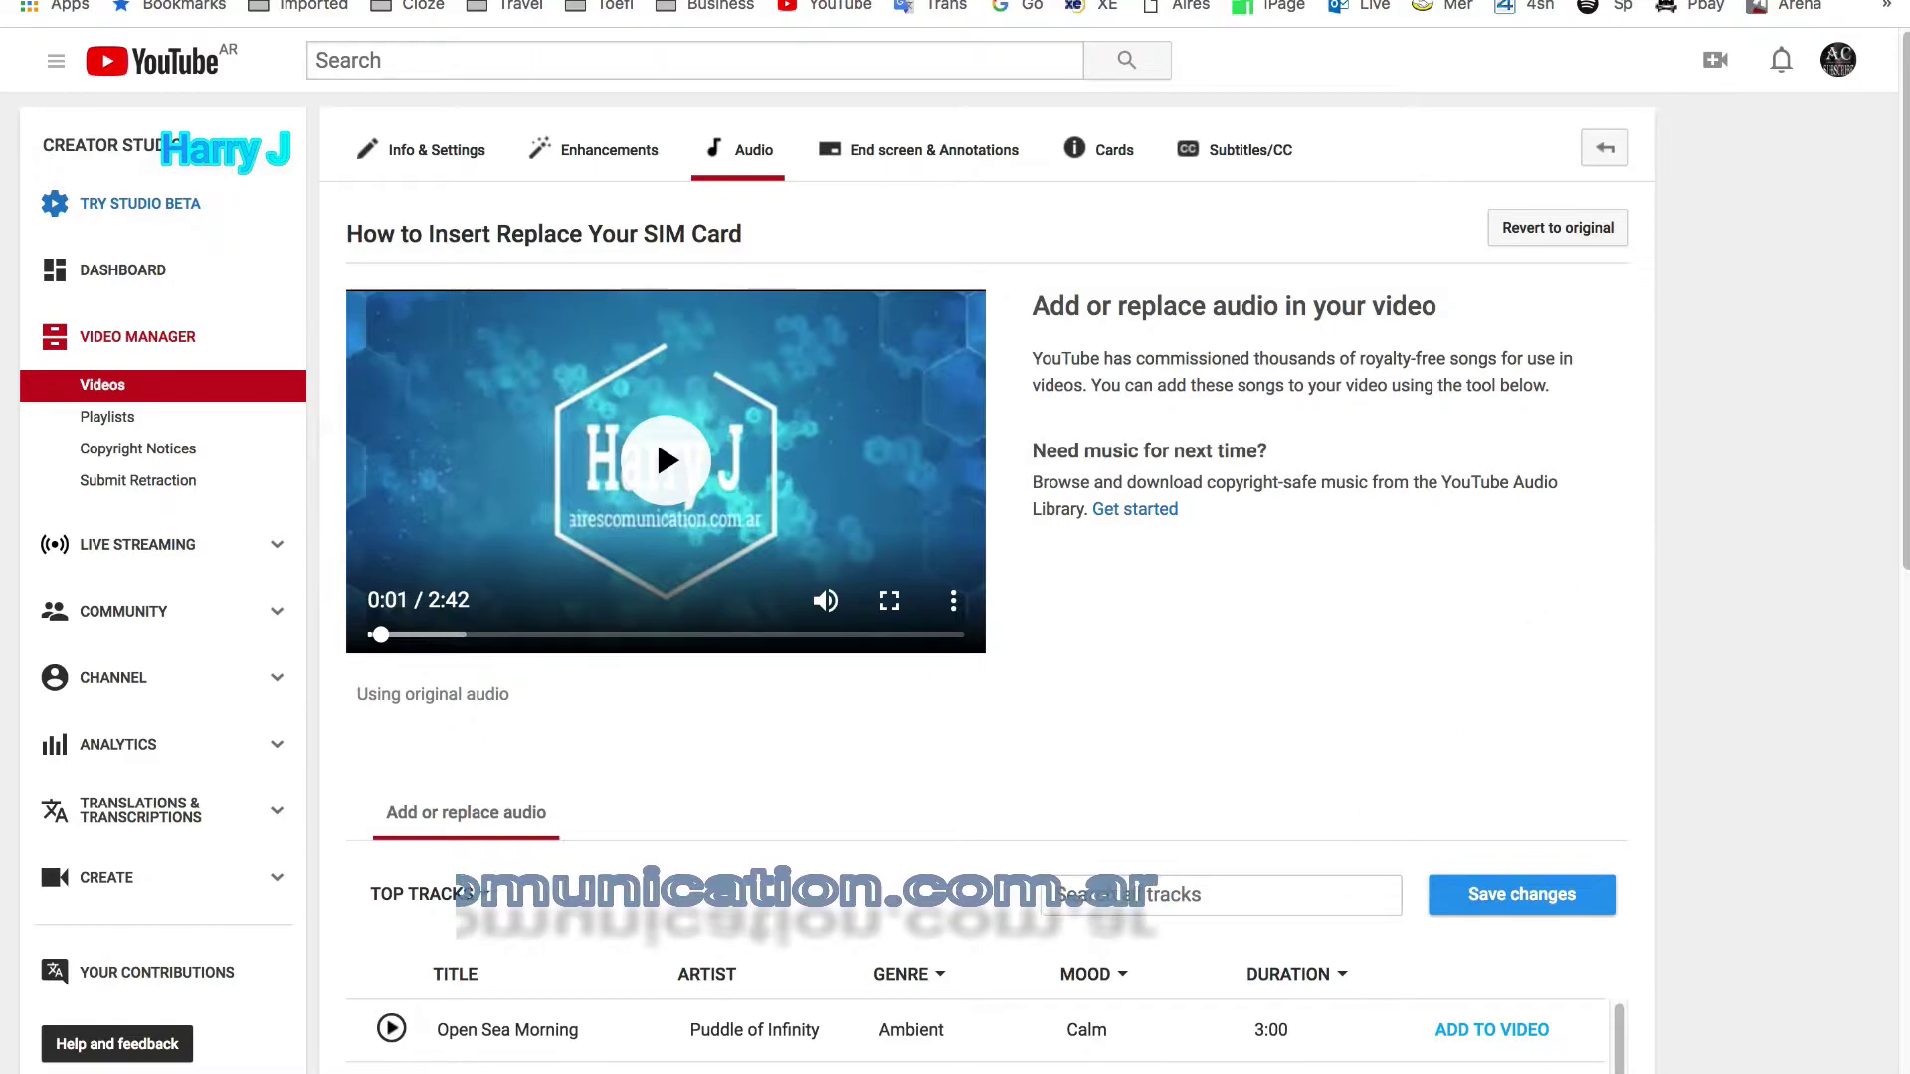
{"action": "scroll", "coordinate": [1907, 357], "scroll_direction": "down", "scroll_amount": 2}
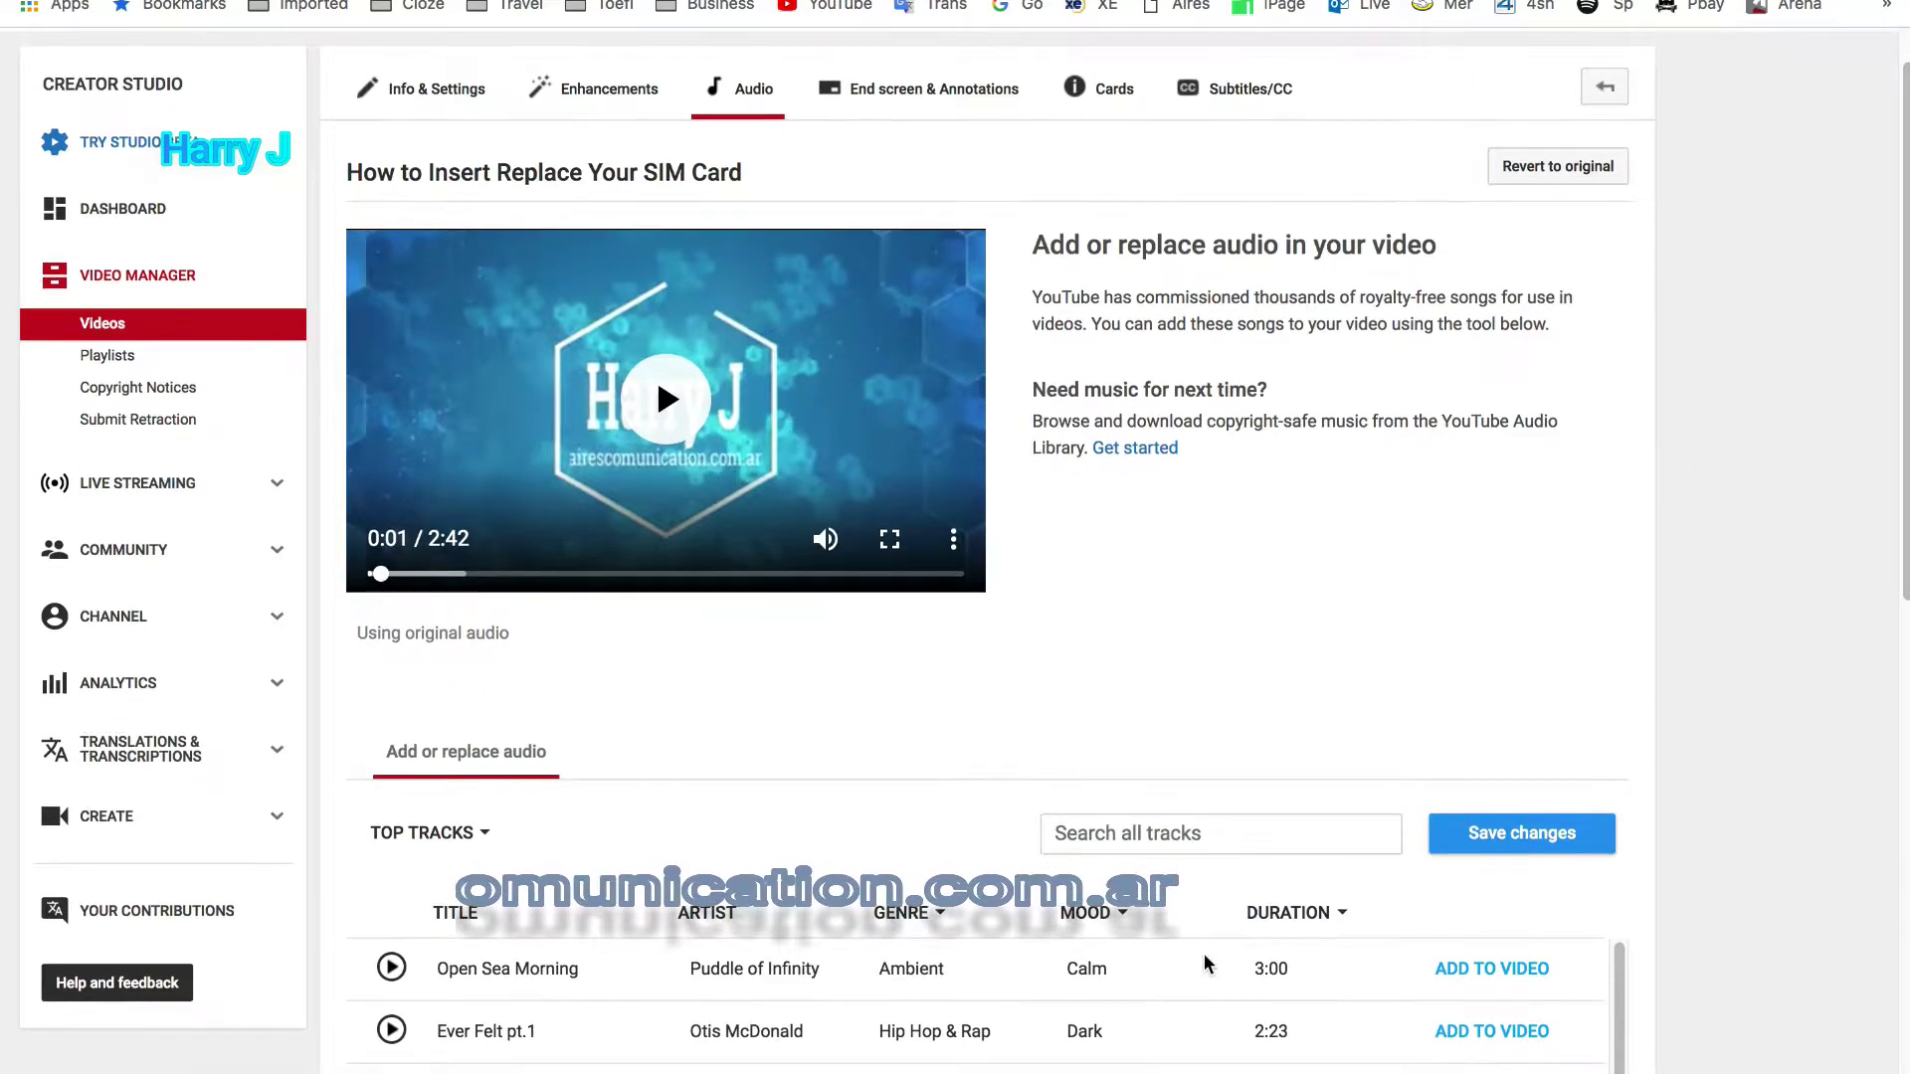
Step: Add Open Sea Morning as the music and trim it to 0:00–0:52
{"action": "left_click", "coordinate": [1481, 977]}
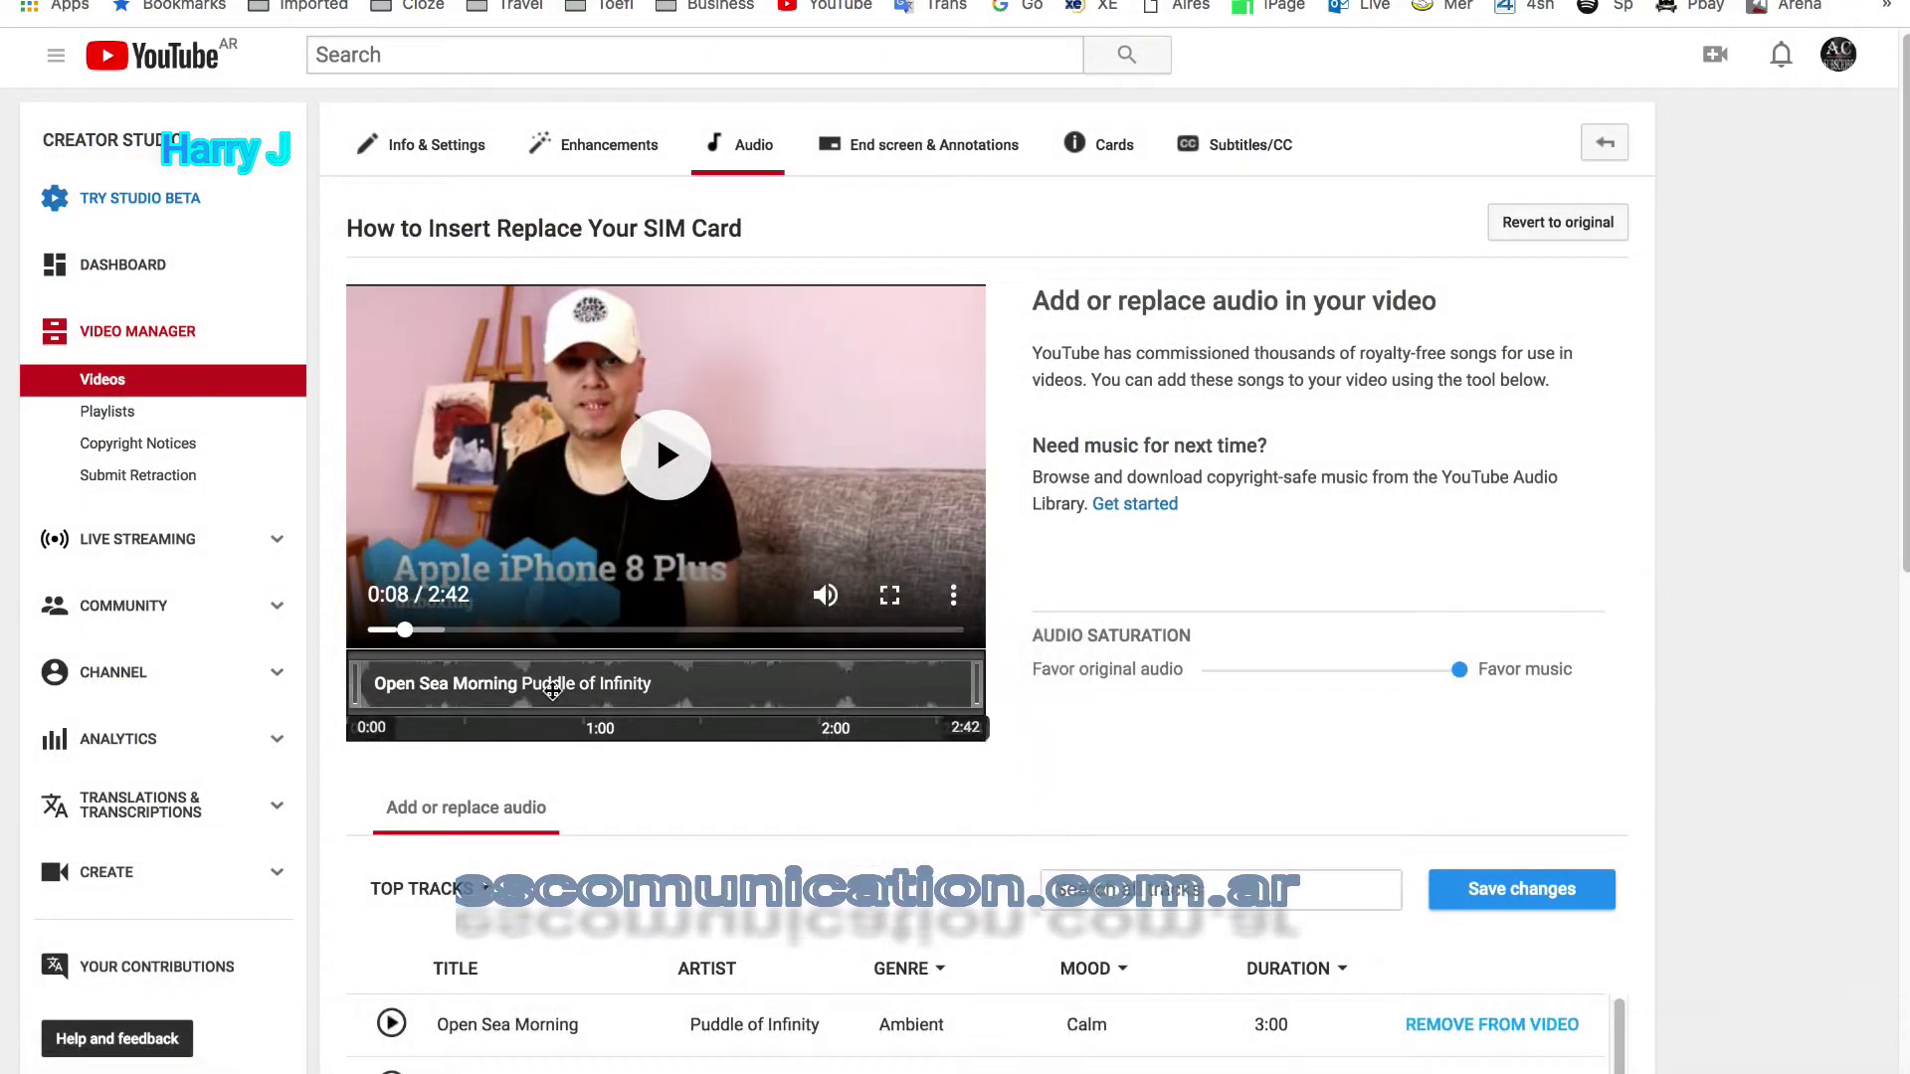
{"action": "left_click_drag", "start_coordinate": [355, 682], "coordinate": [529, 684]}
{"action": "left_click_drag", "start_coordinate": [713, 684], "coordinate": [540, 684]}
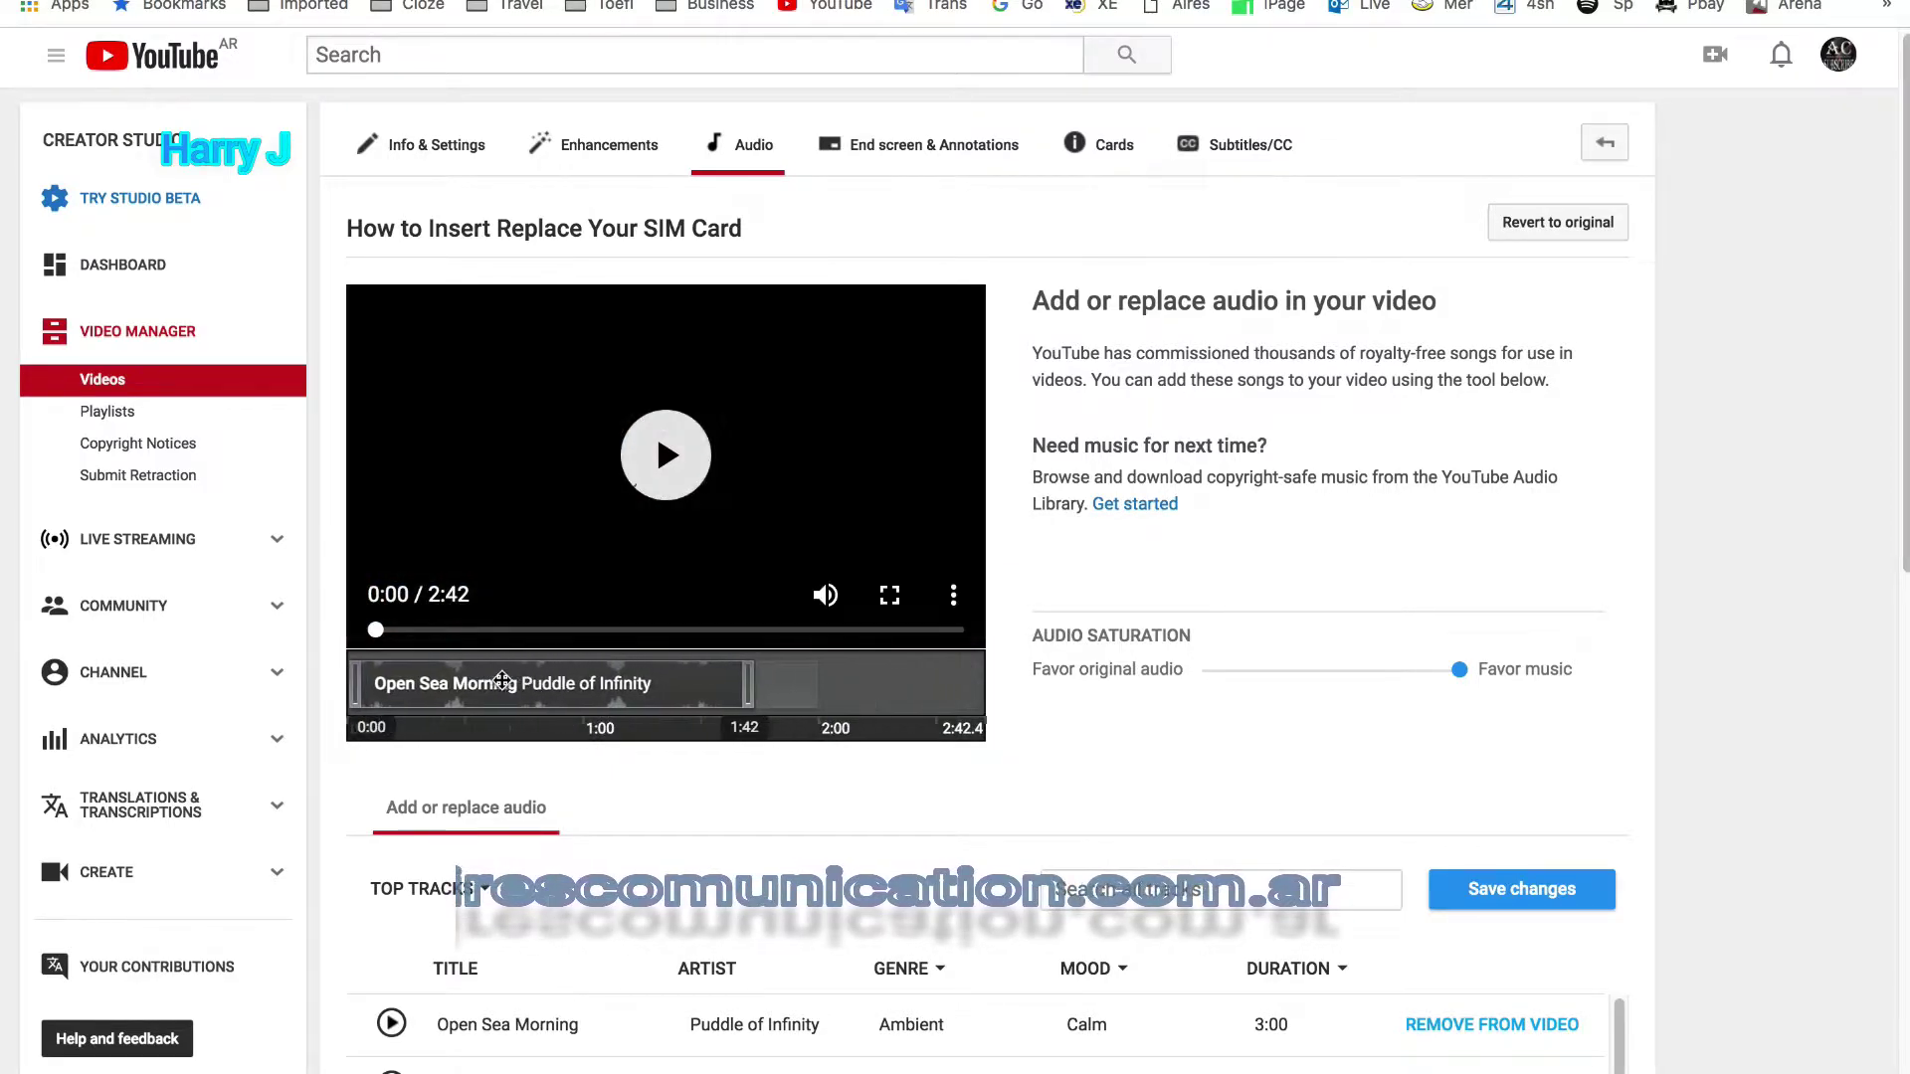
{"action": "left_click_drag", "start_coordinate": [753, 681], "coordinate": [557, 683]}
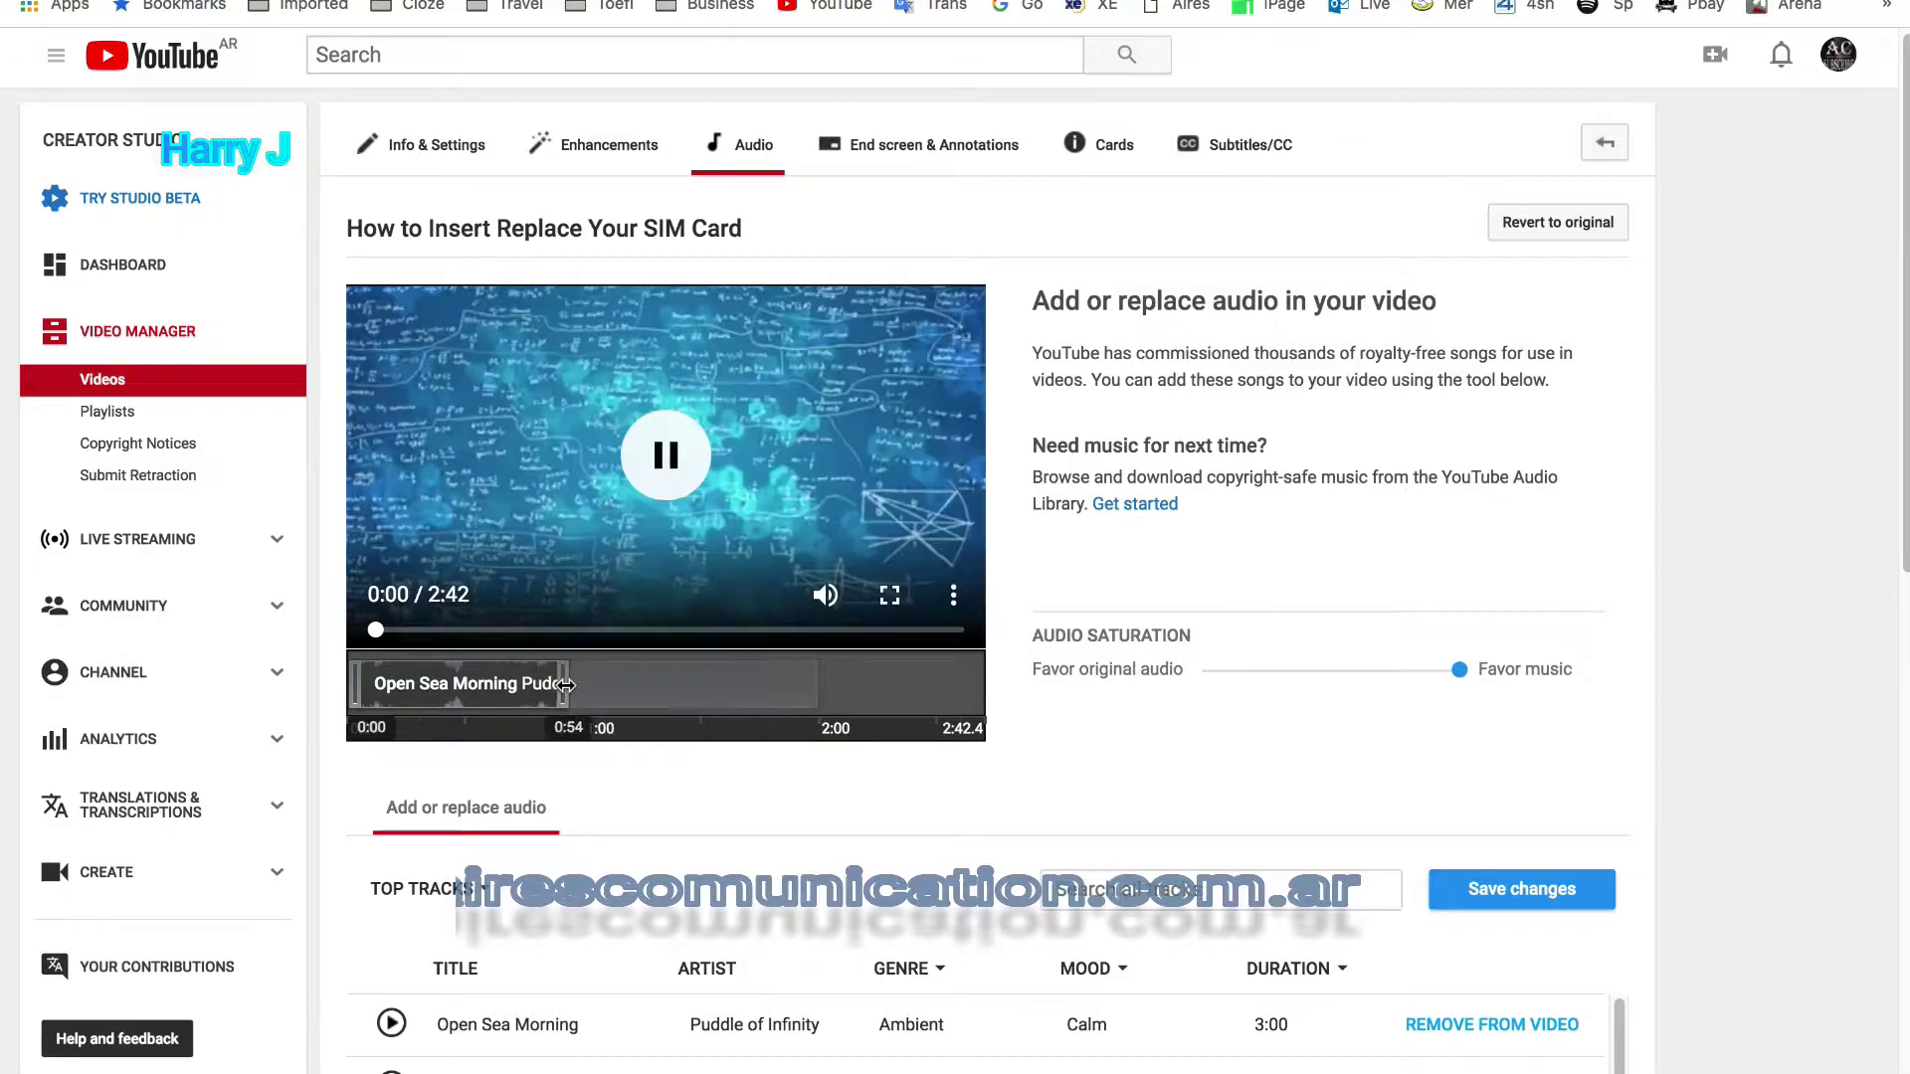
Step: Preview the trimmed music, then replace it with Ever Felt pt.1
{"action": "left_click", "coordinate": [448, 569]}
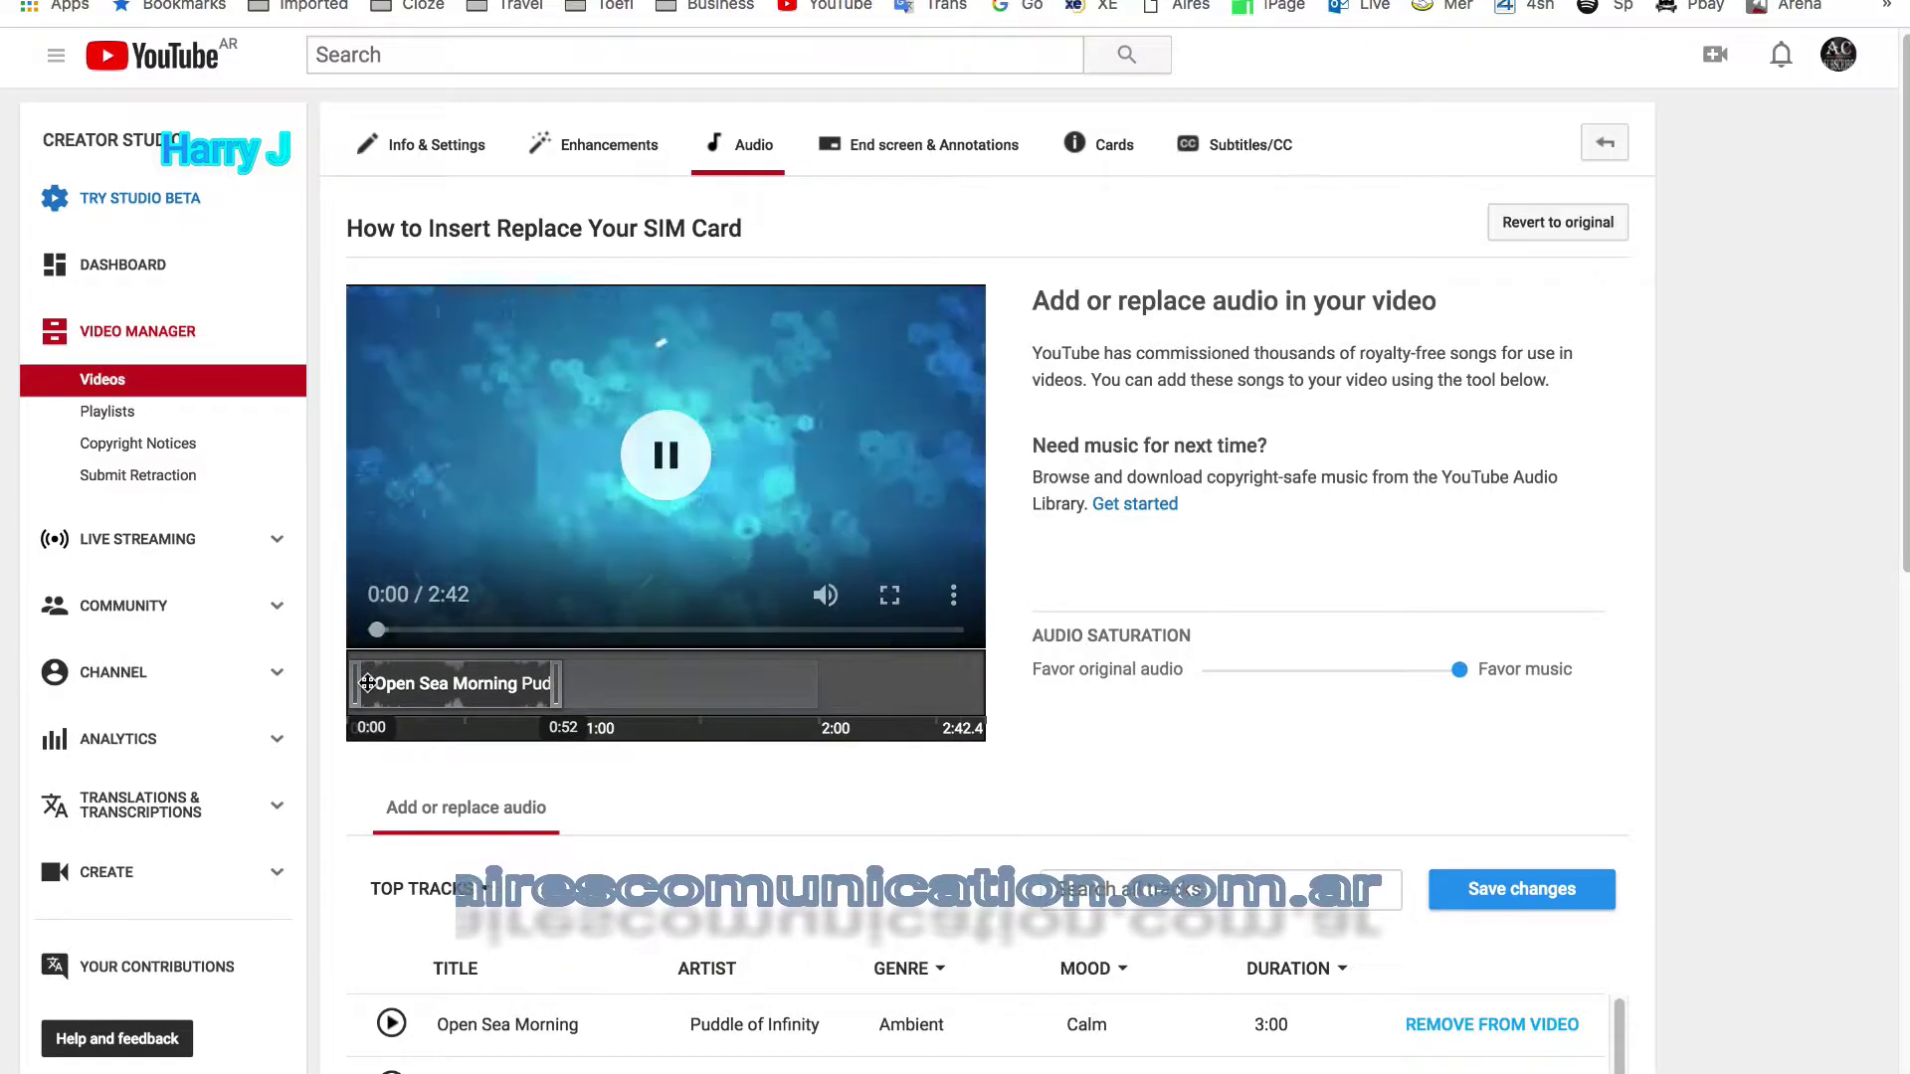
{"action": "left_click", "coordinate": [728, 404]}
{"action": "scroll", "coordinate": [1333, 577], "scroll_direction": "up", "scroll_amount": 1}
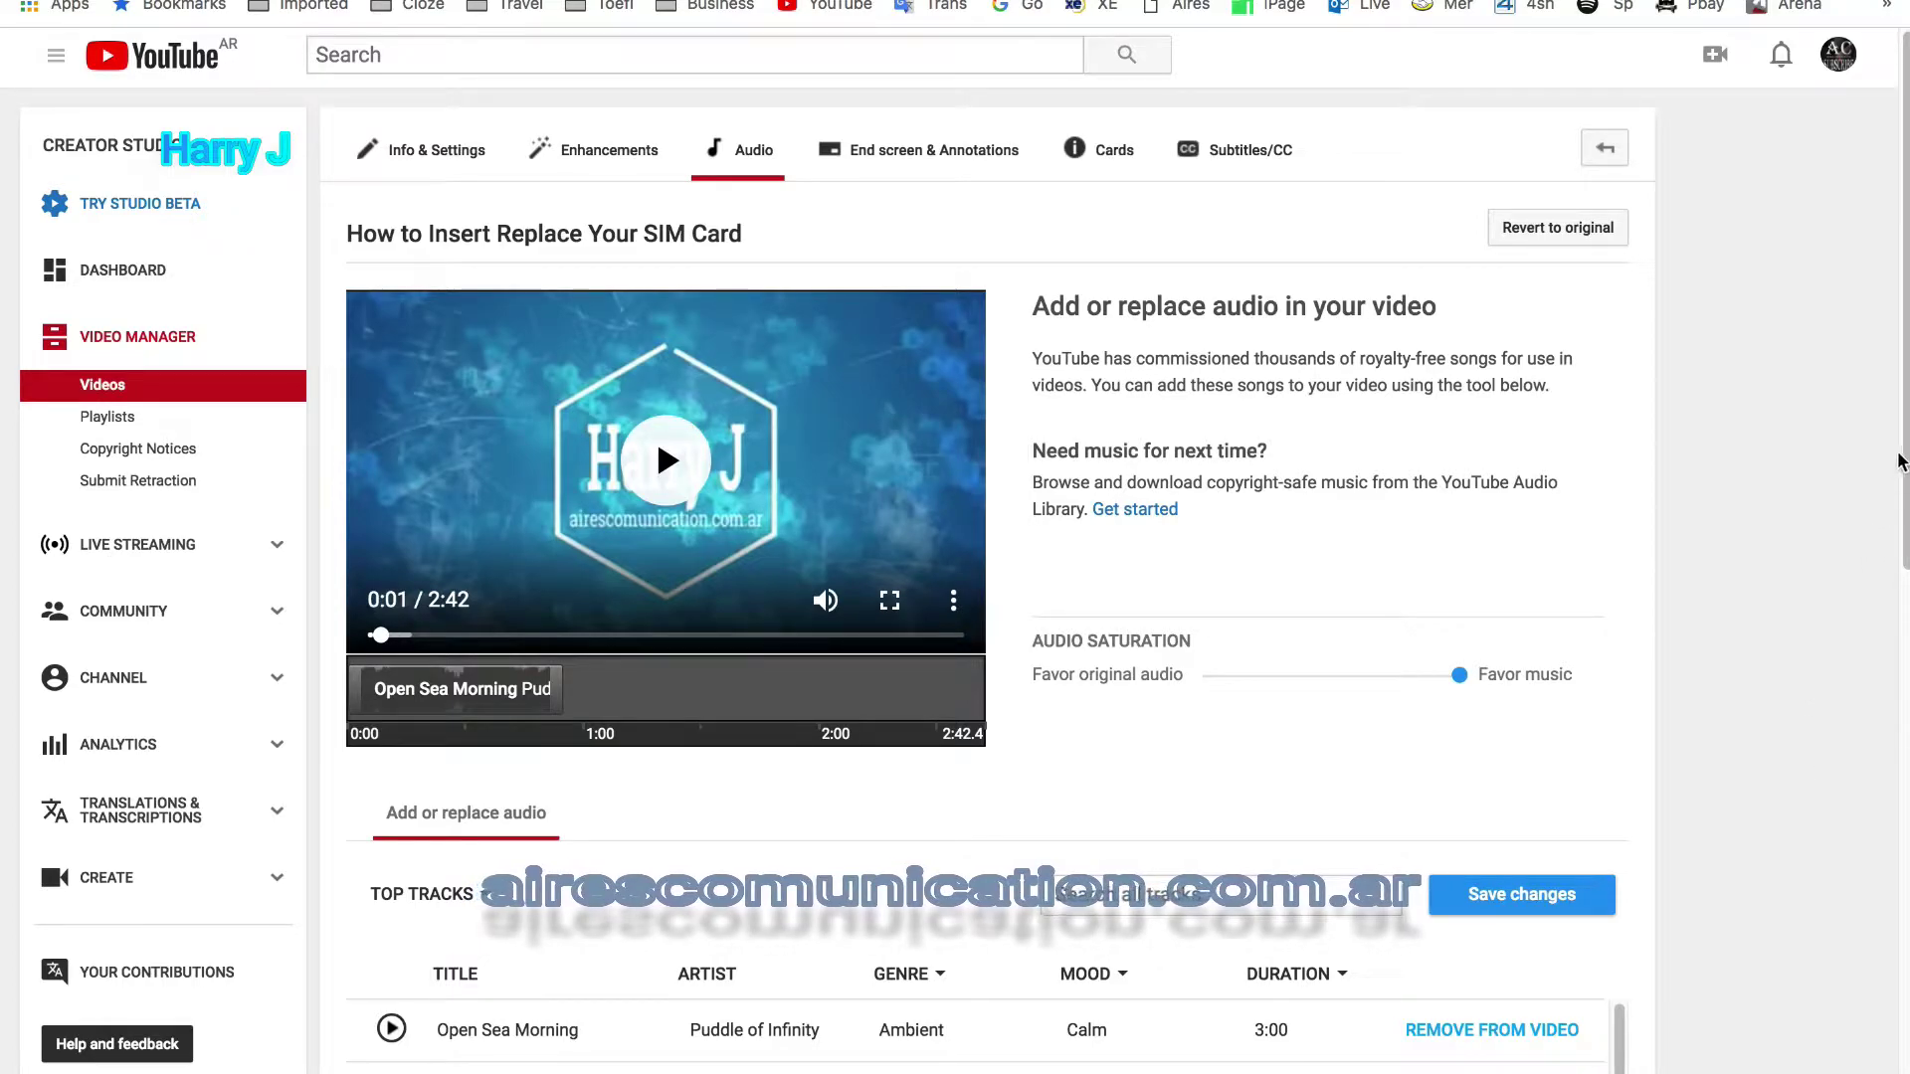
{"action": "scroll", "coordinate": [1383, 885], "scroll_direction": "down", "scroll_amount": 5}
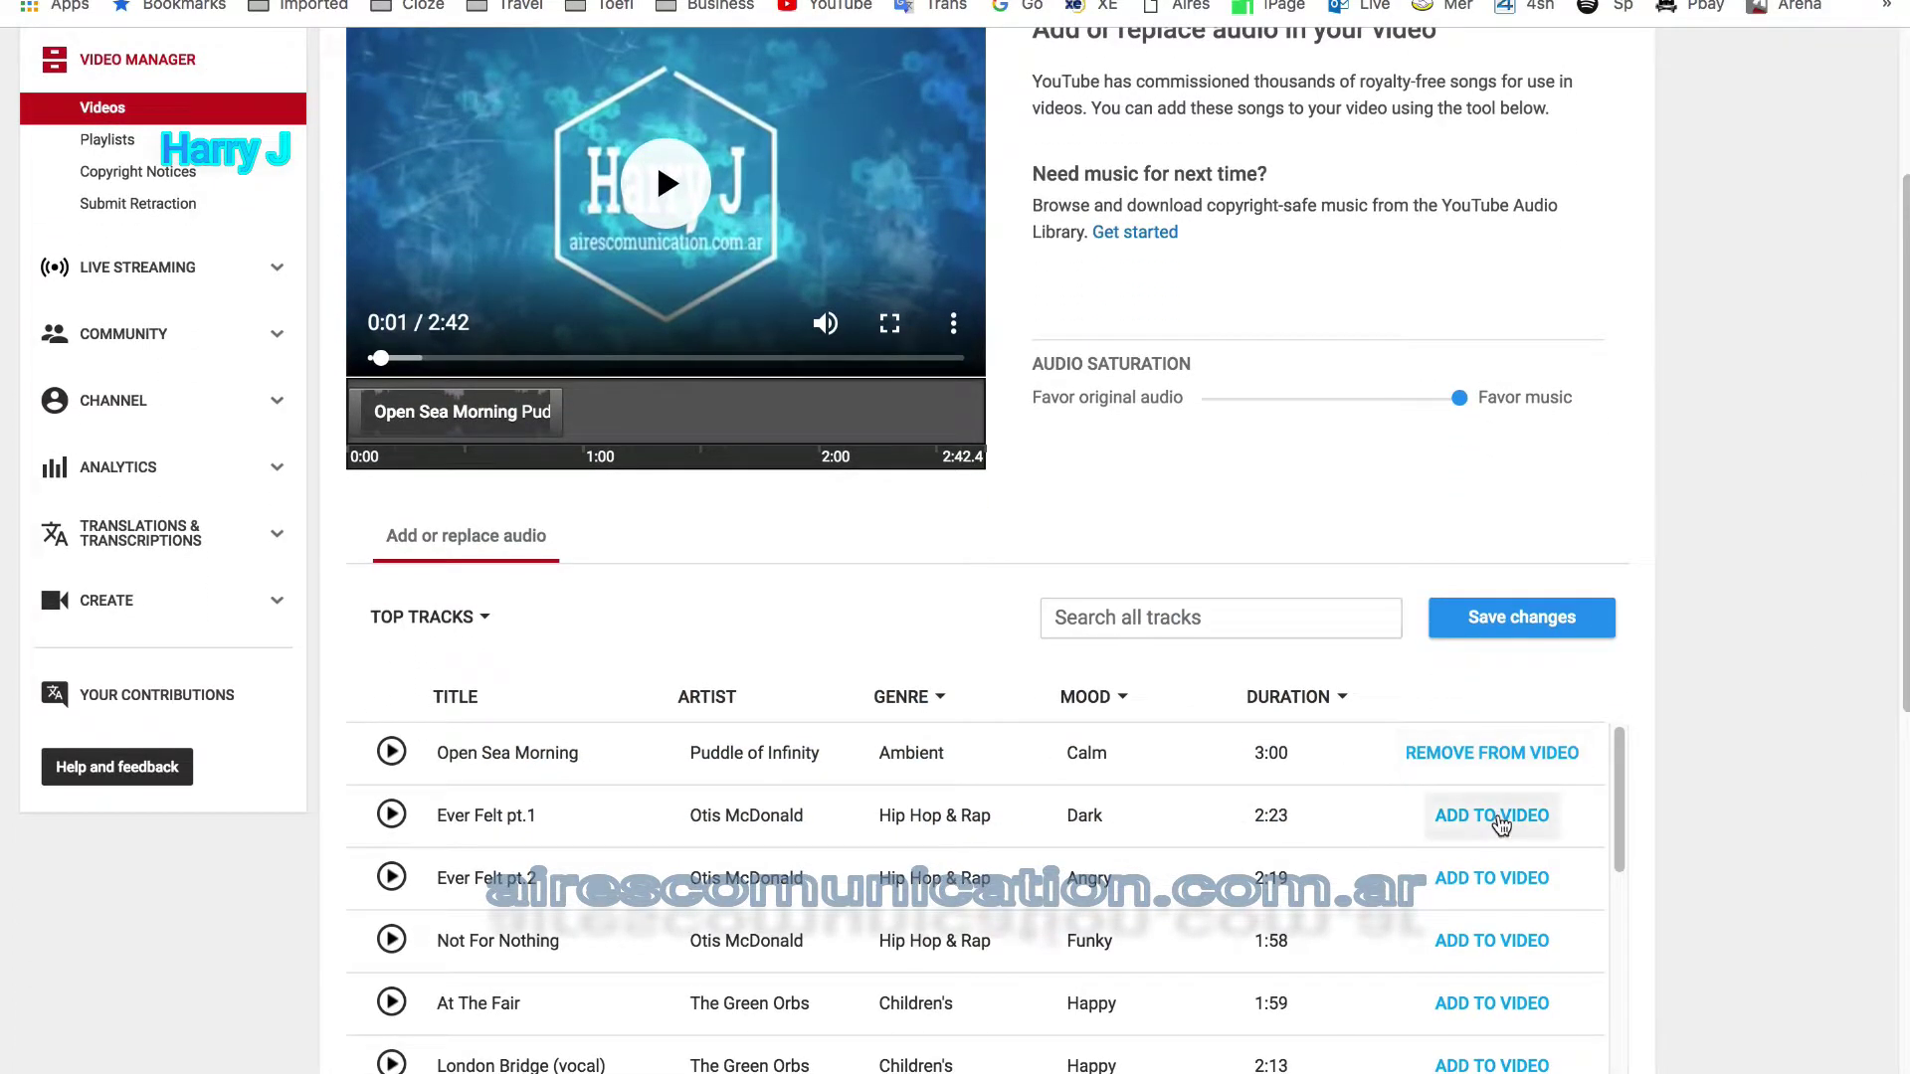
{"action": "left_click", "coordinate": [1492, 817]}
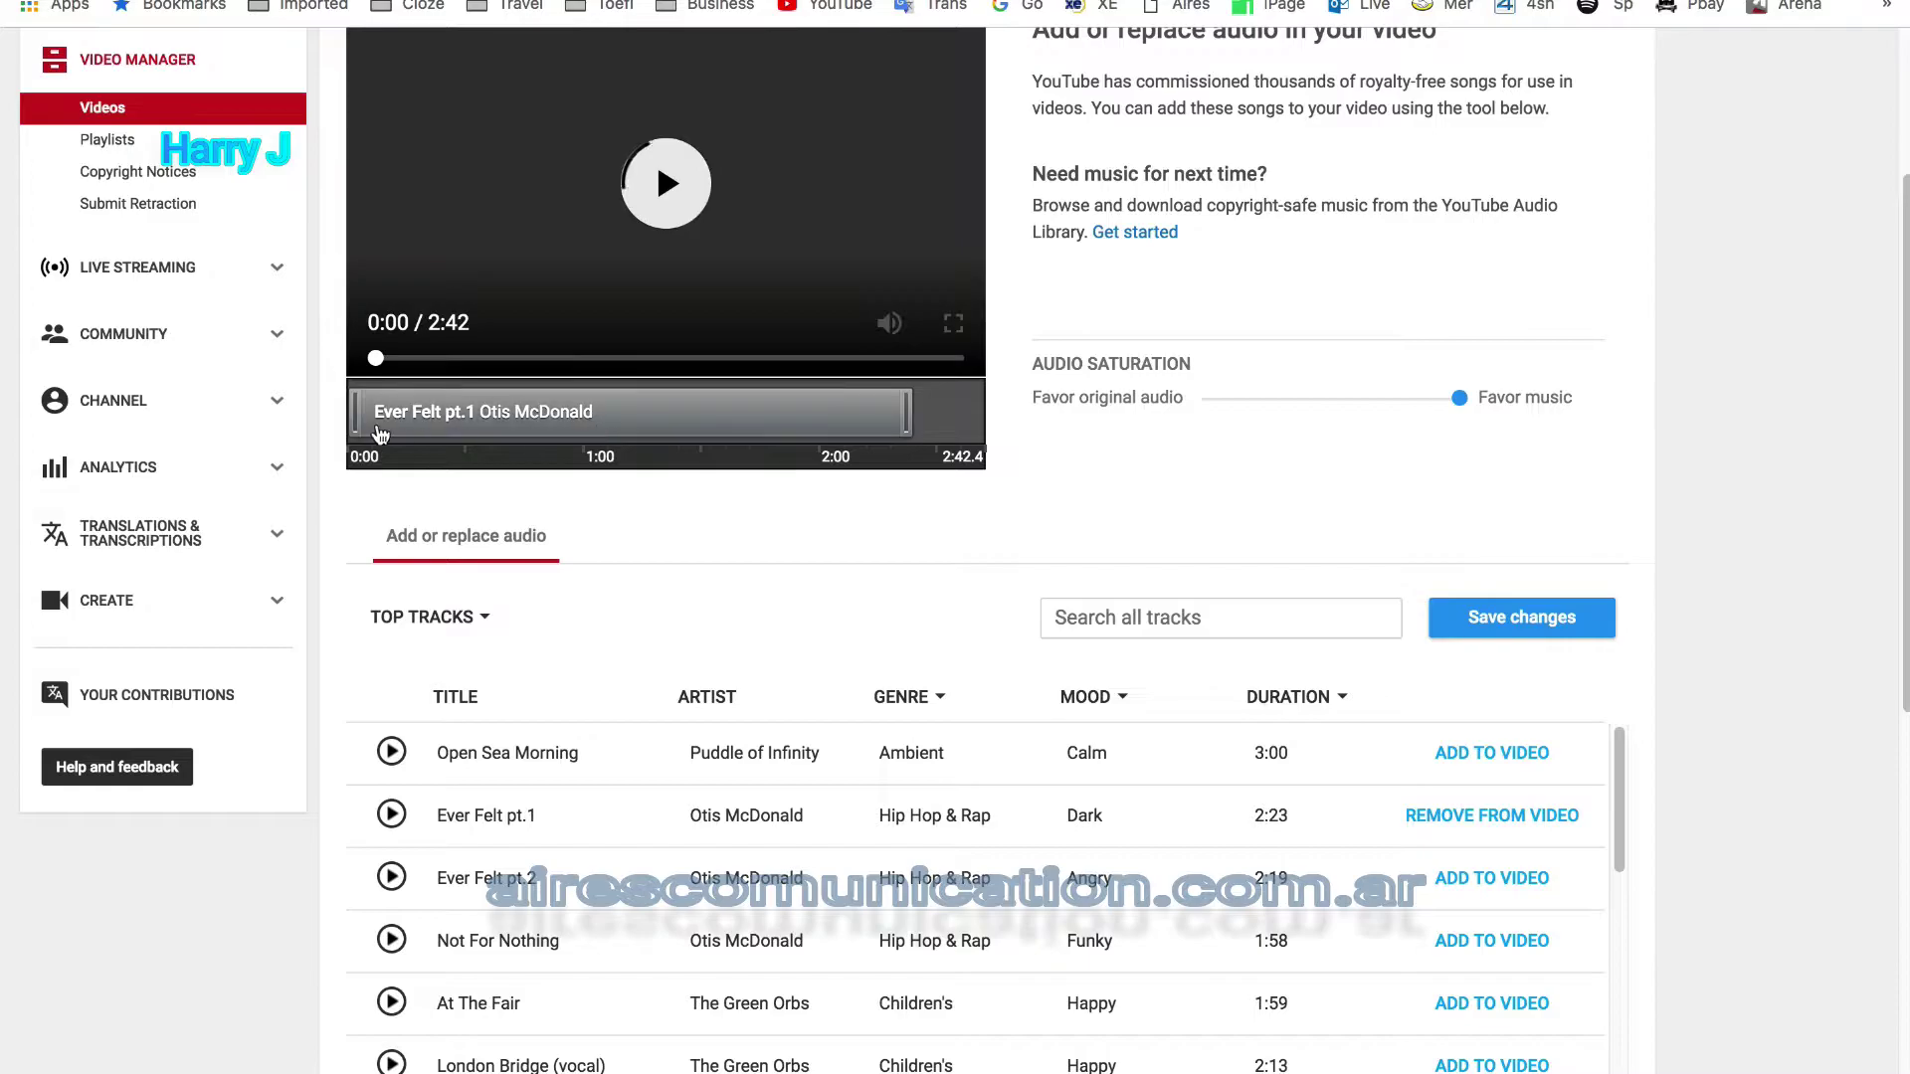
Step: Move the Ever Felt pt.1 clip, then swap it for Ever Felt pt.2 across the 2:42 timeline
{"action": "left_click_drag", "start_coordinate": [379, 434], "coordinate": [931, 417]}
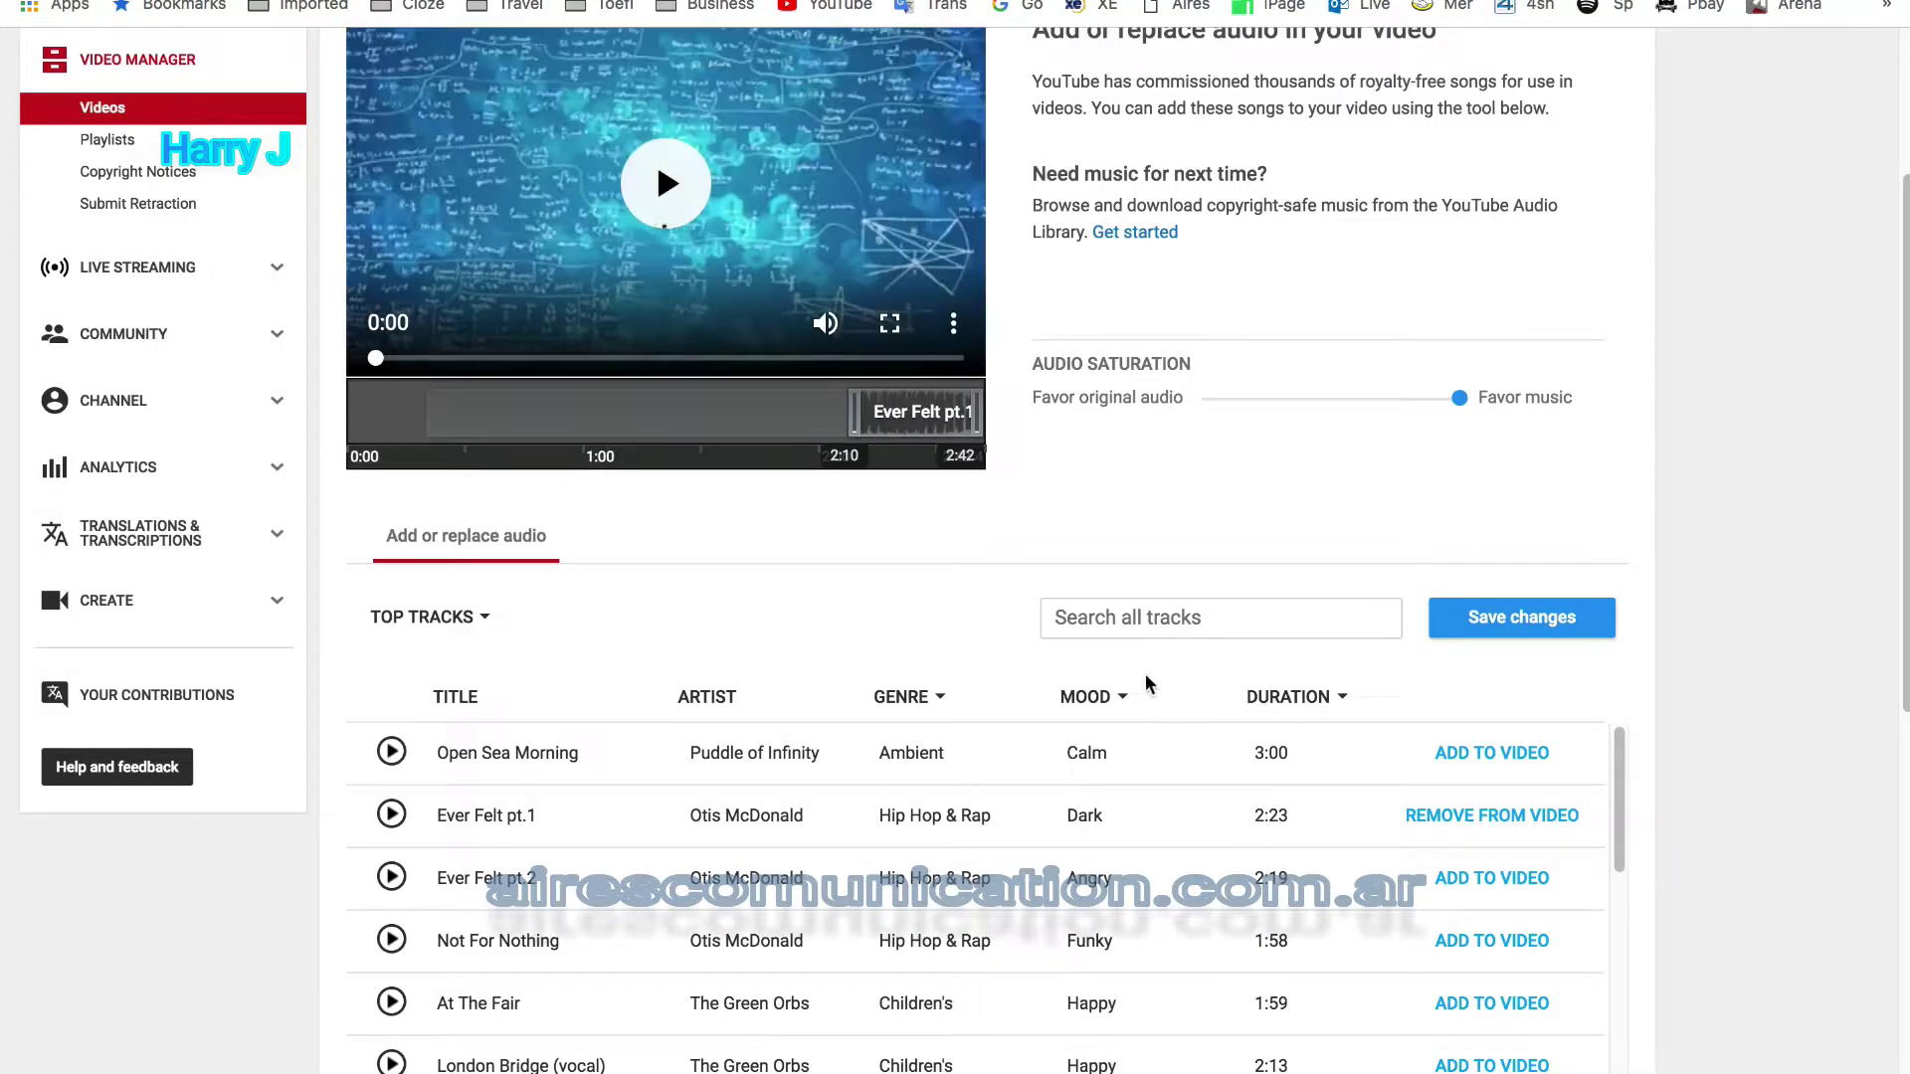
{"action": "left_click", "coordinate": [1501, 893]}
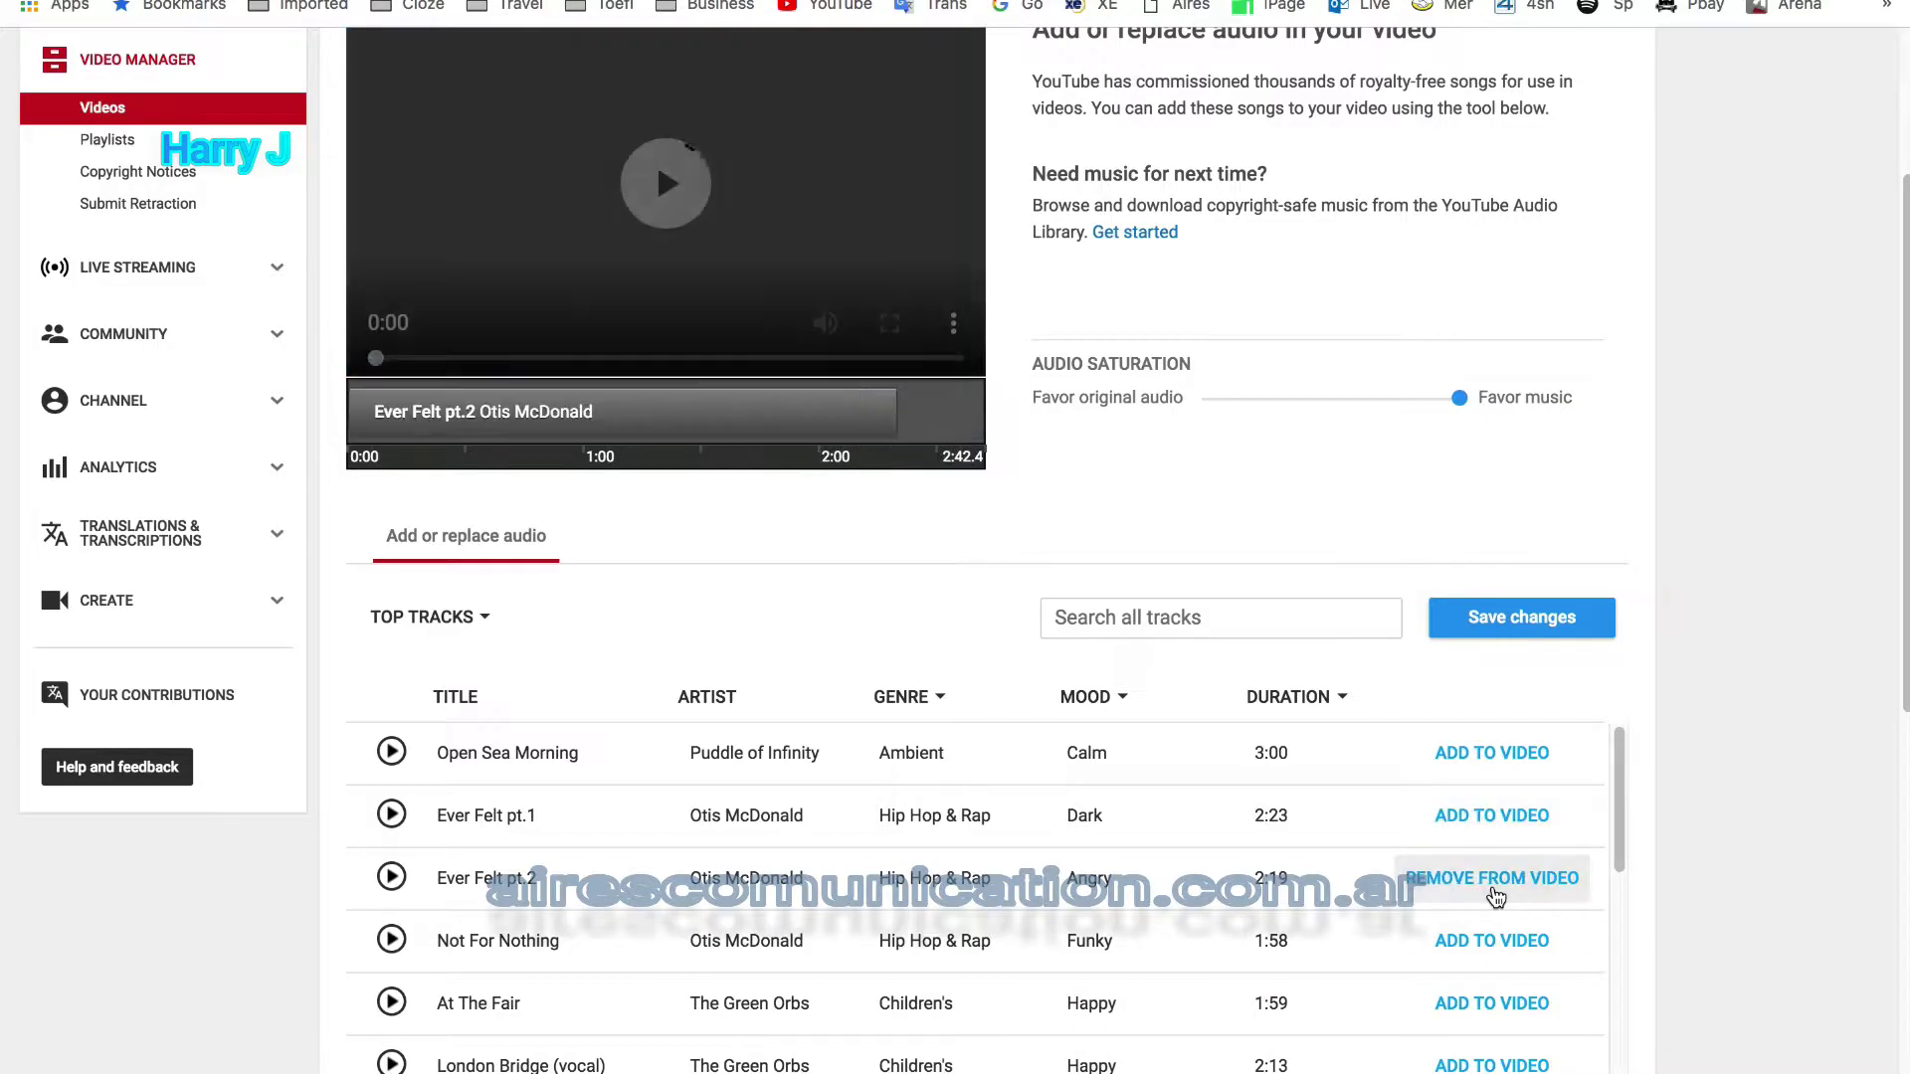
{"action": "scroll", "coordinate": [1121, 626], "scroll_direction": "down", "scroll_amount": 1}
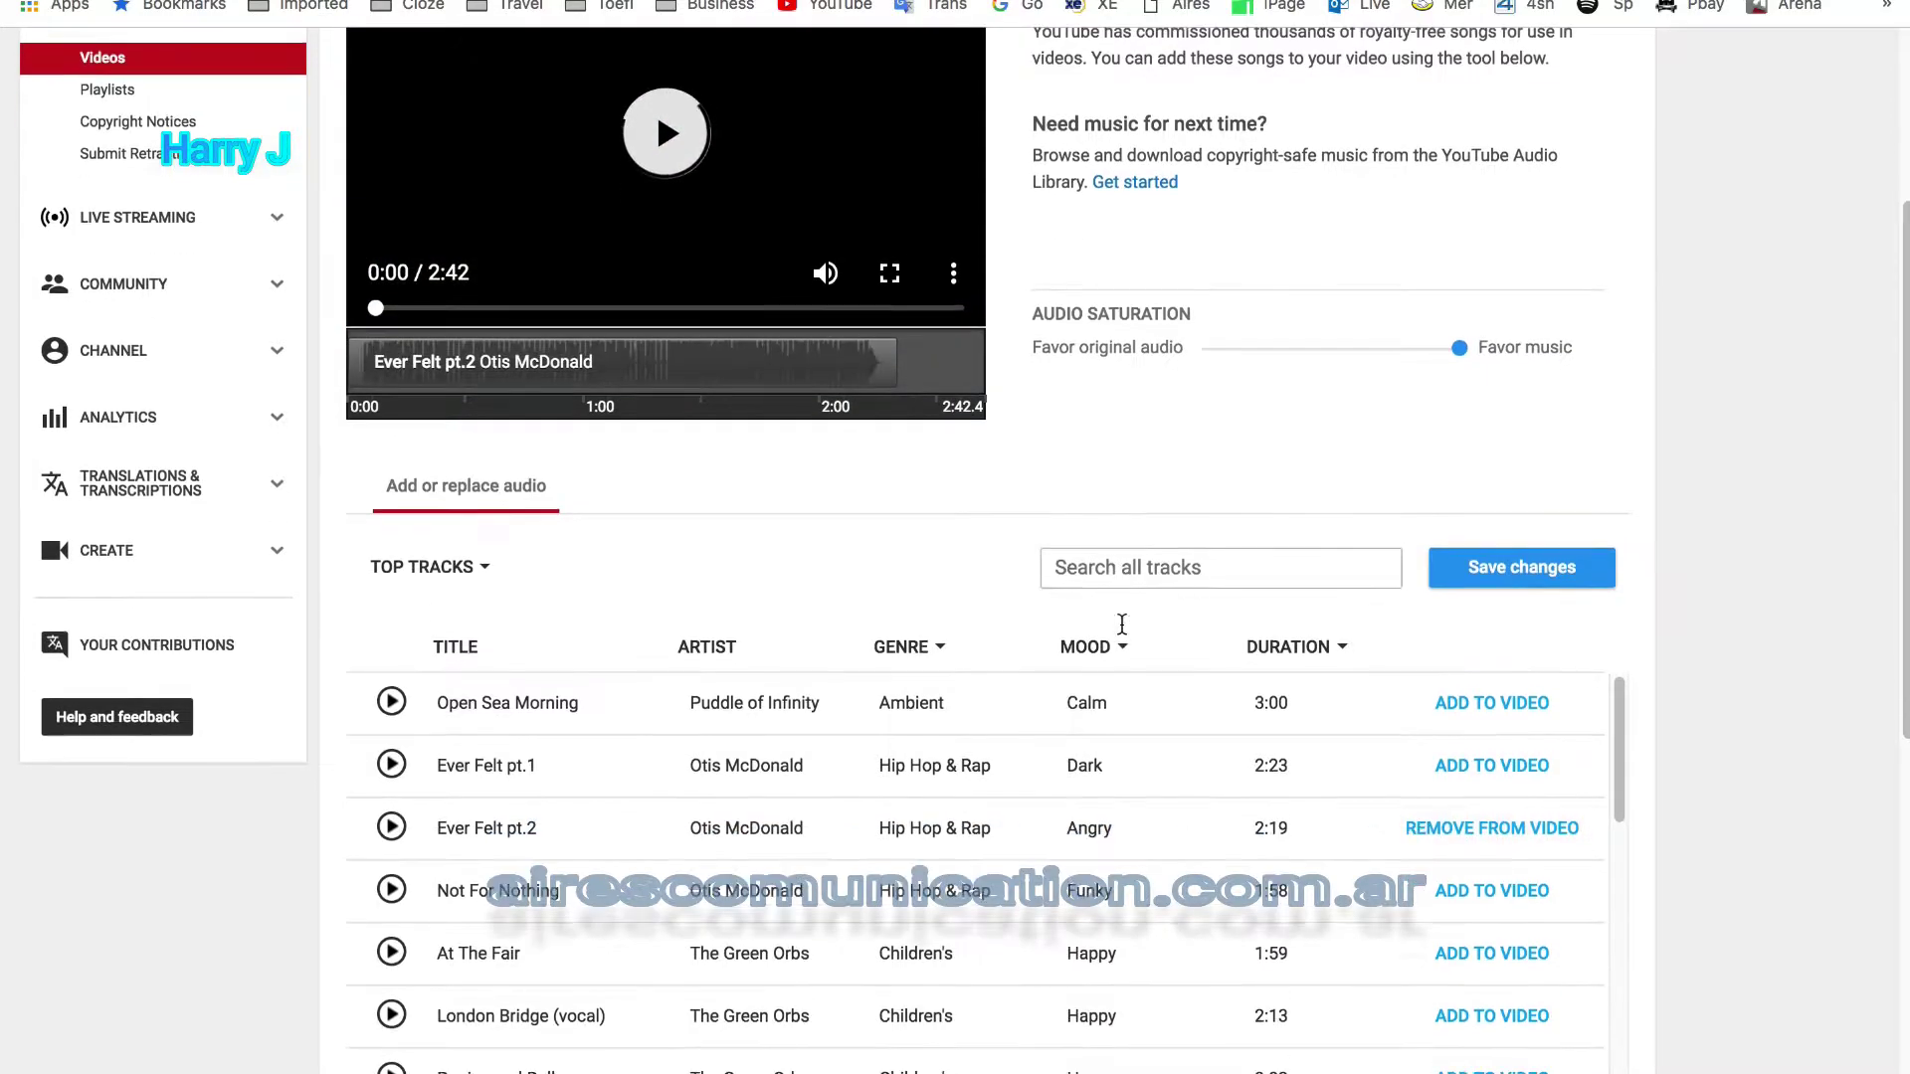
{"action": "scroll", "coordinate": [1672, 606], "scroll_direction": "down", "scroll_amount": 1}
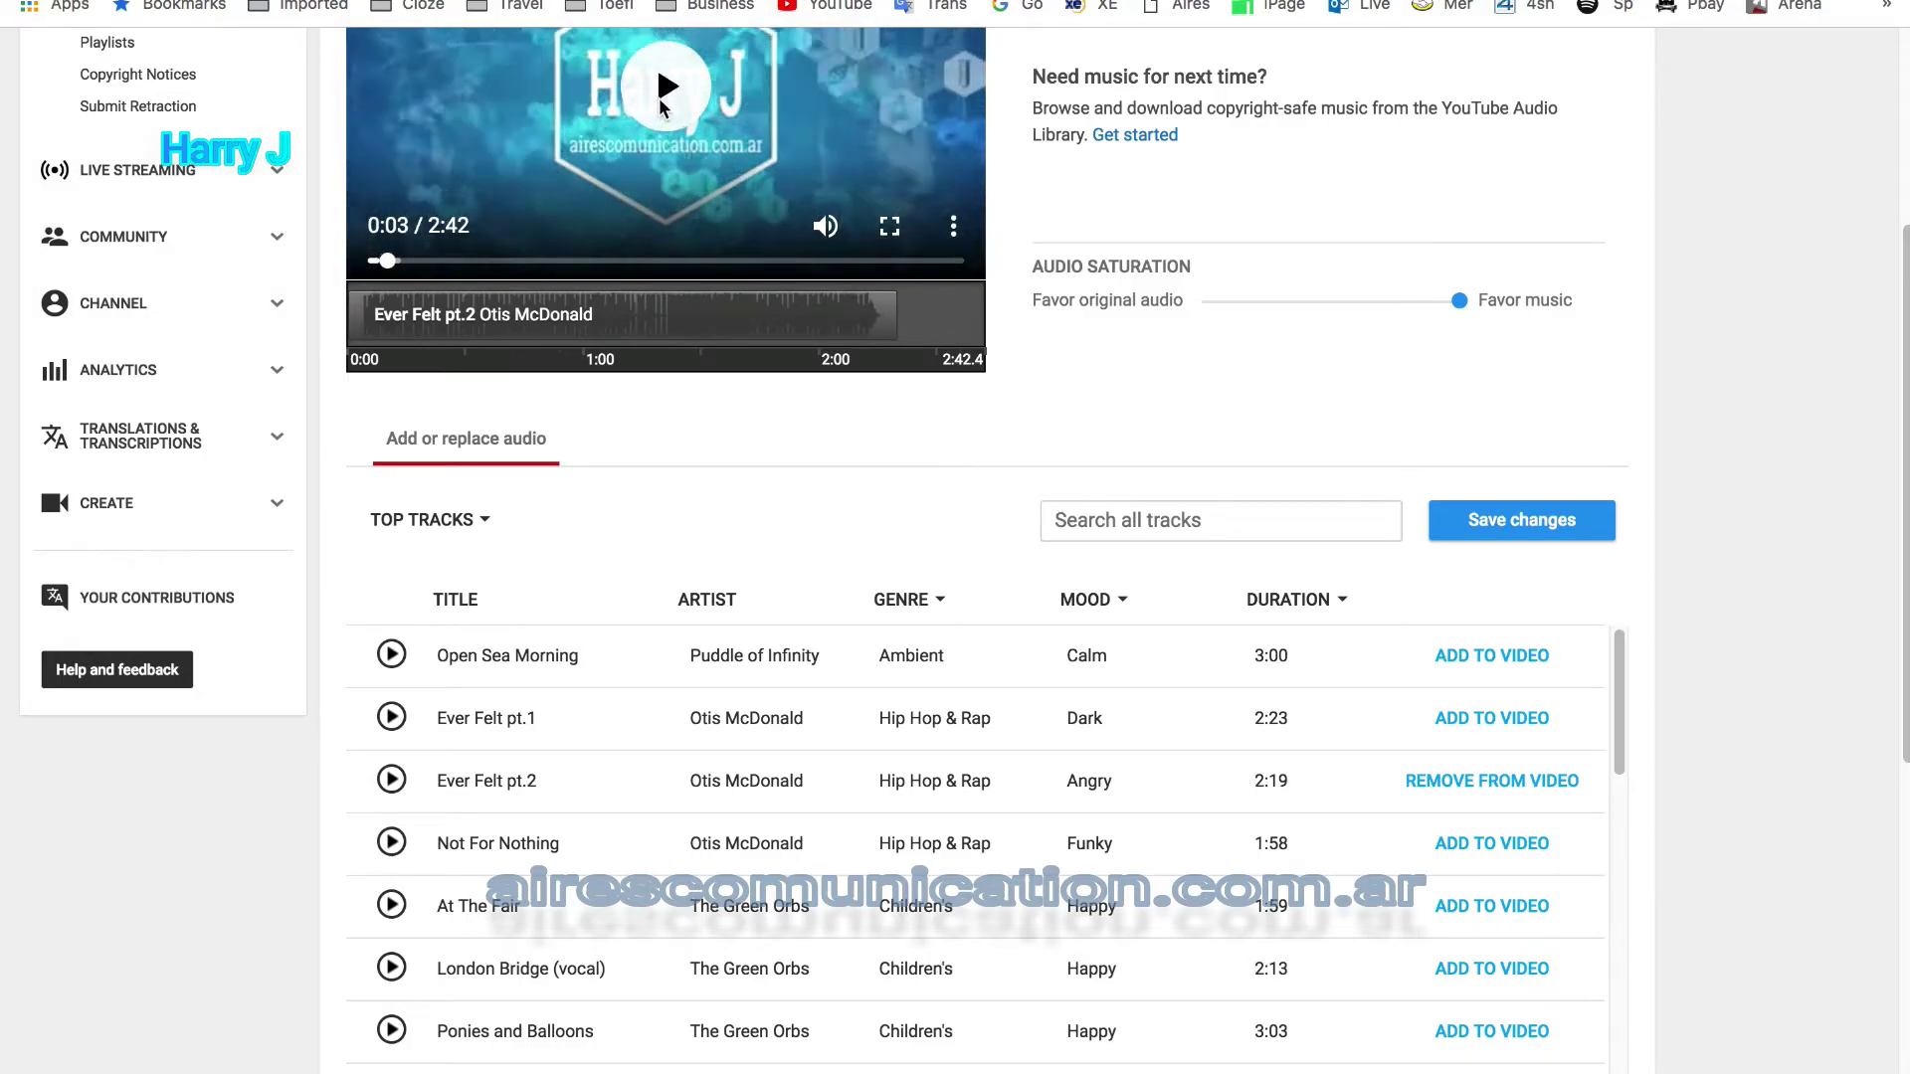
{"action": "scroll", "coordinate": [1500, 423], "scroll_direction": "down", "scroll_amount": 3}
{"action": "scroll", "coordinate": [1500, 423], "scroll_direction": "up", "scroll_amount": 3}
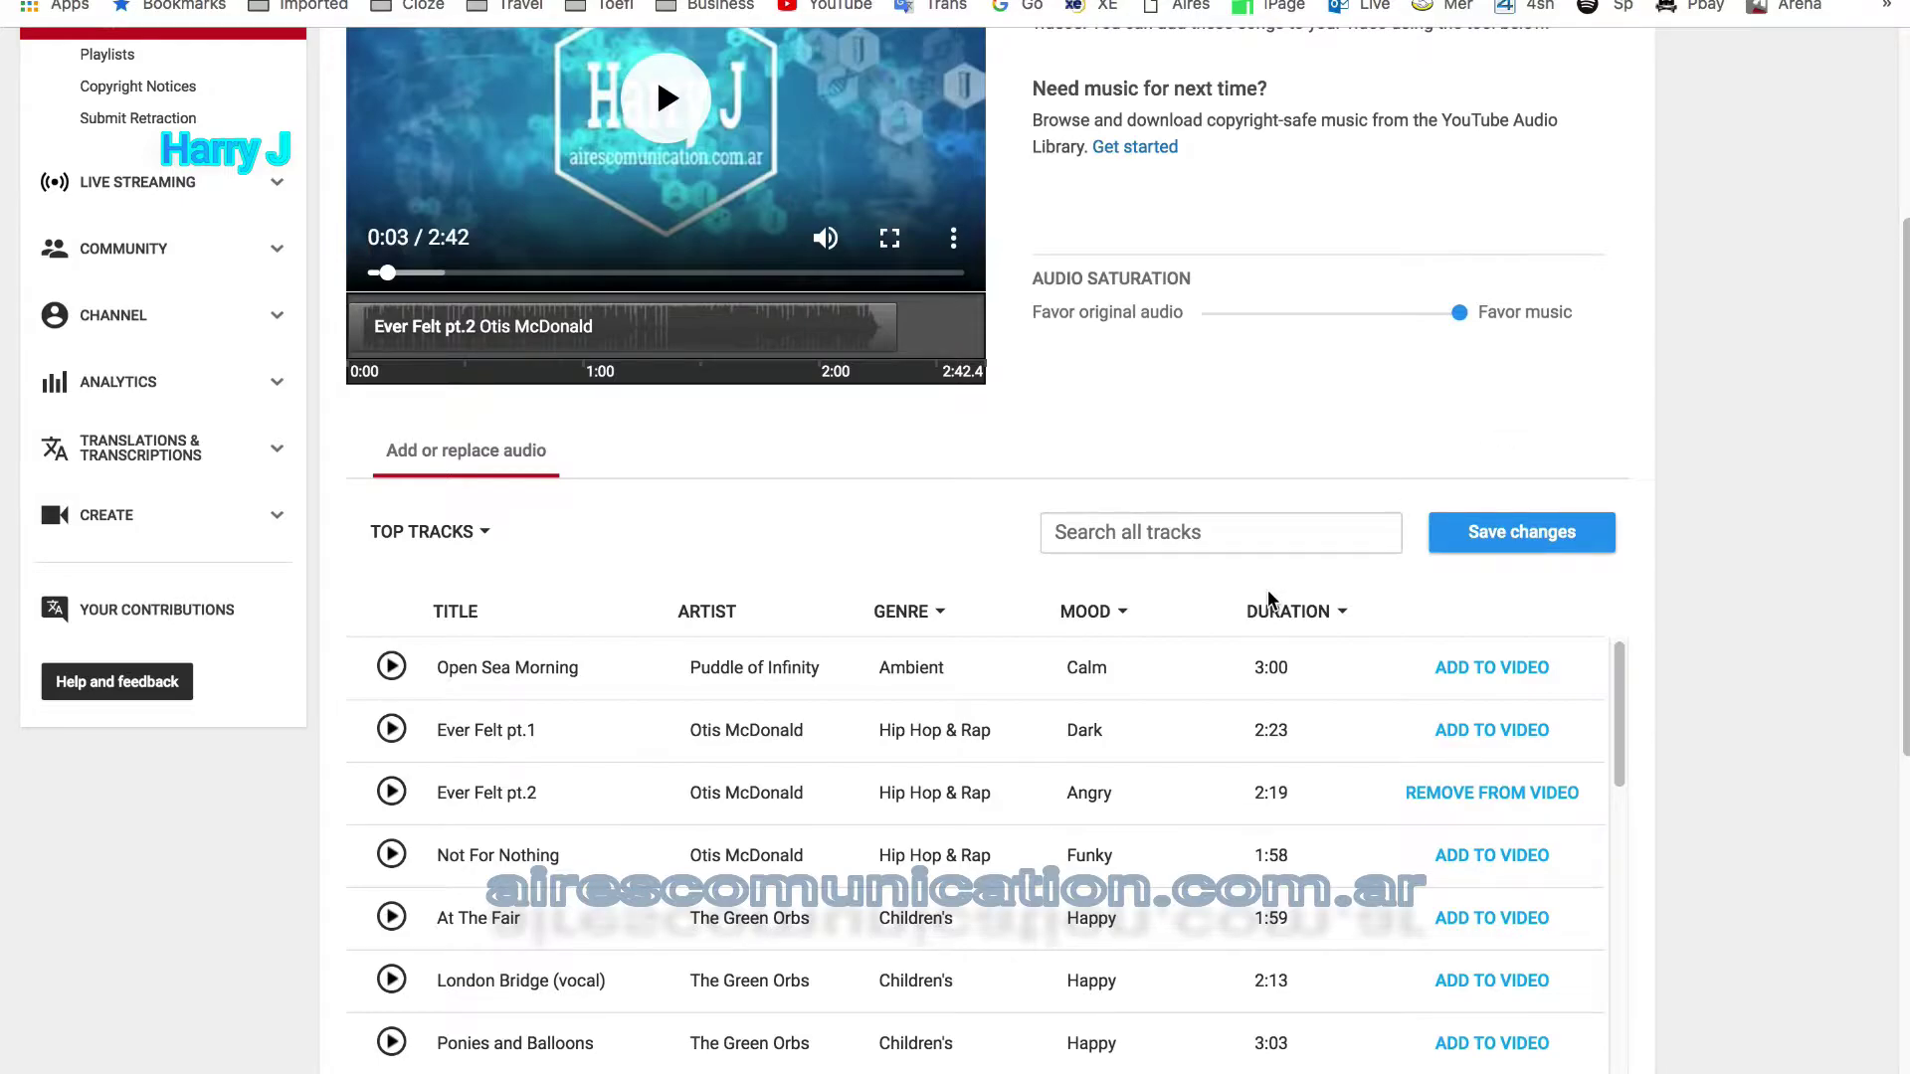
{"action": "scroll", "coordinate": [1432, 411], "scroll_direction": "down", "scroll_amount": 2}
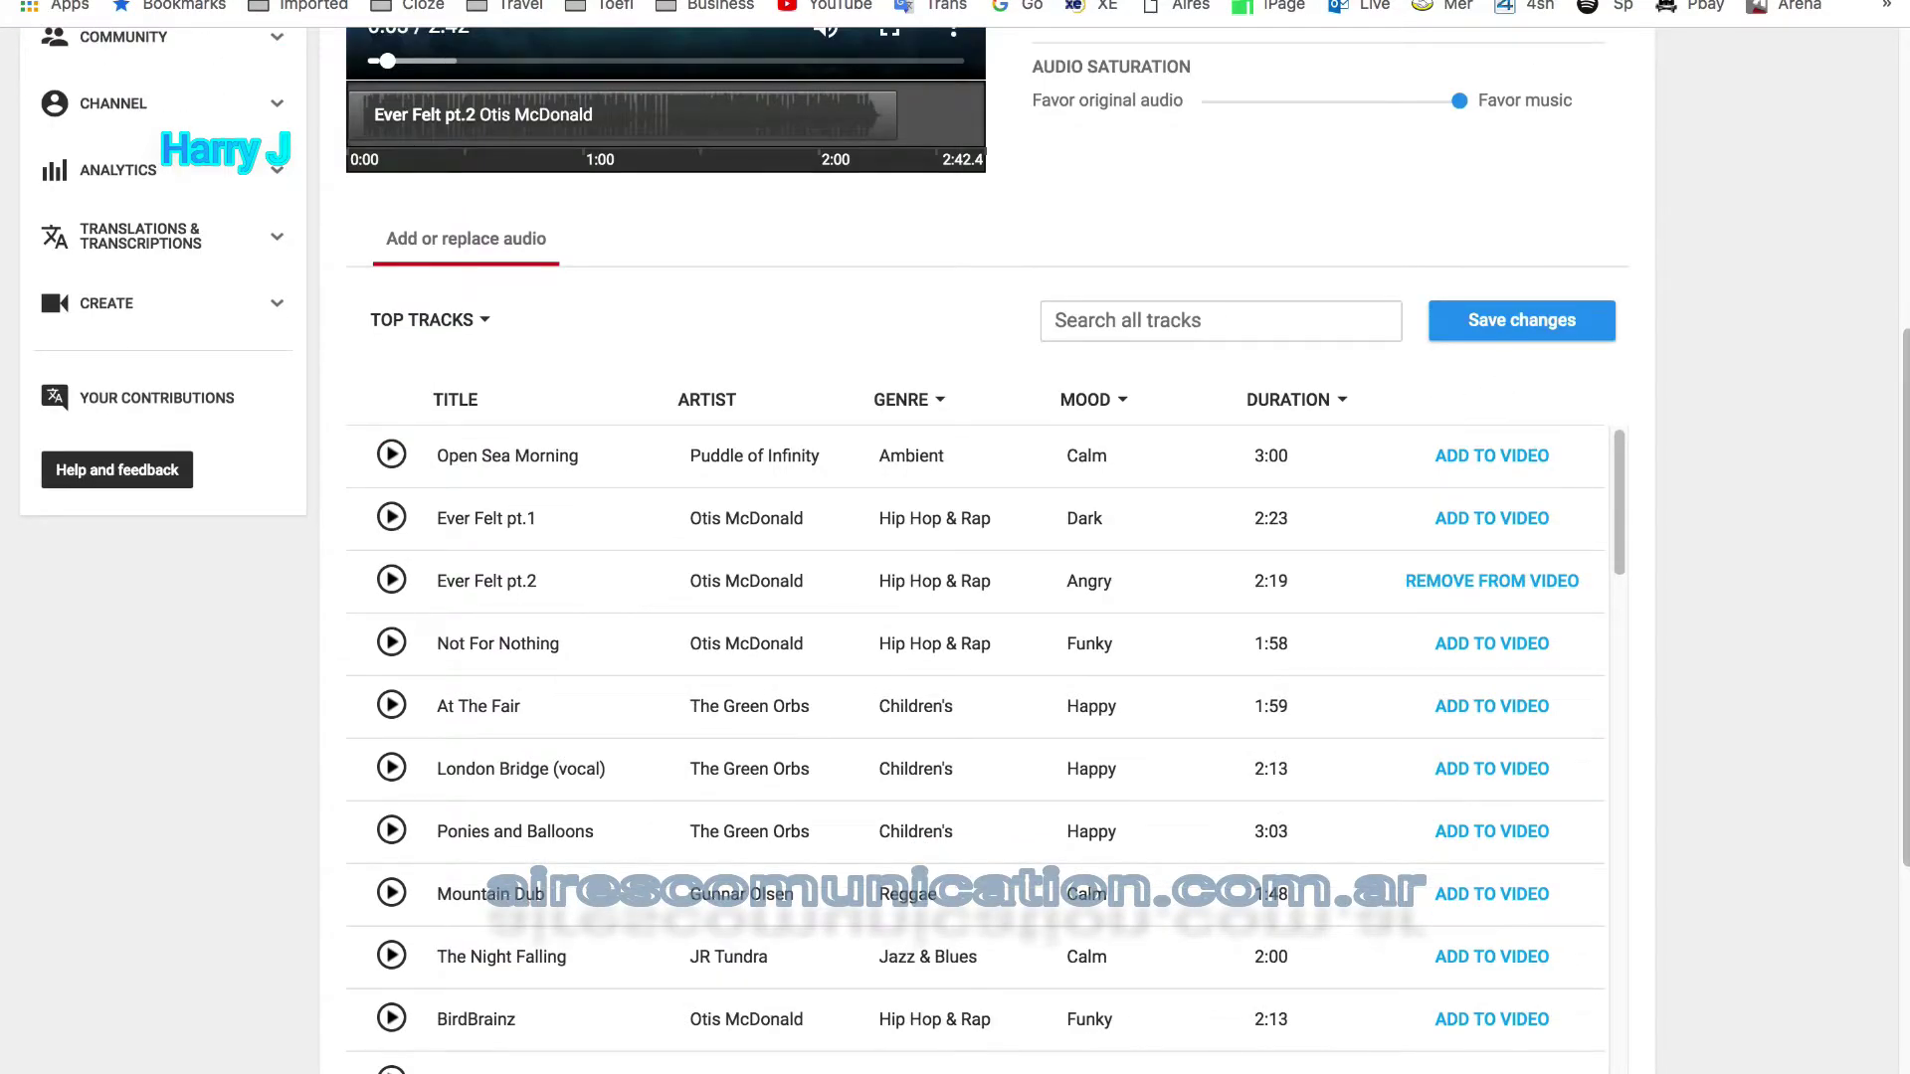
{"action": "scroll", "coordinate": [1842, 409], "scroll_direction": "down", "scroll_amount": 4}
{"action": "scroll", "coordinate": [1841, 409], "scroll_direction": "up", "scroll_amount": 10}
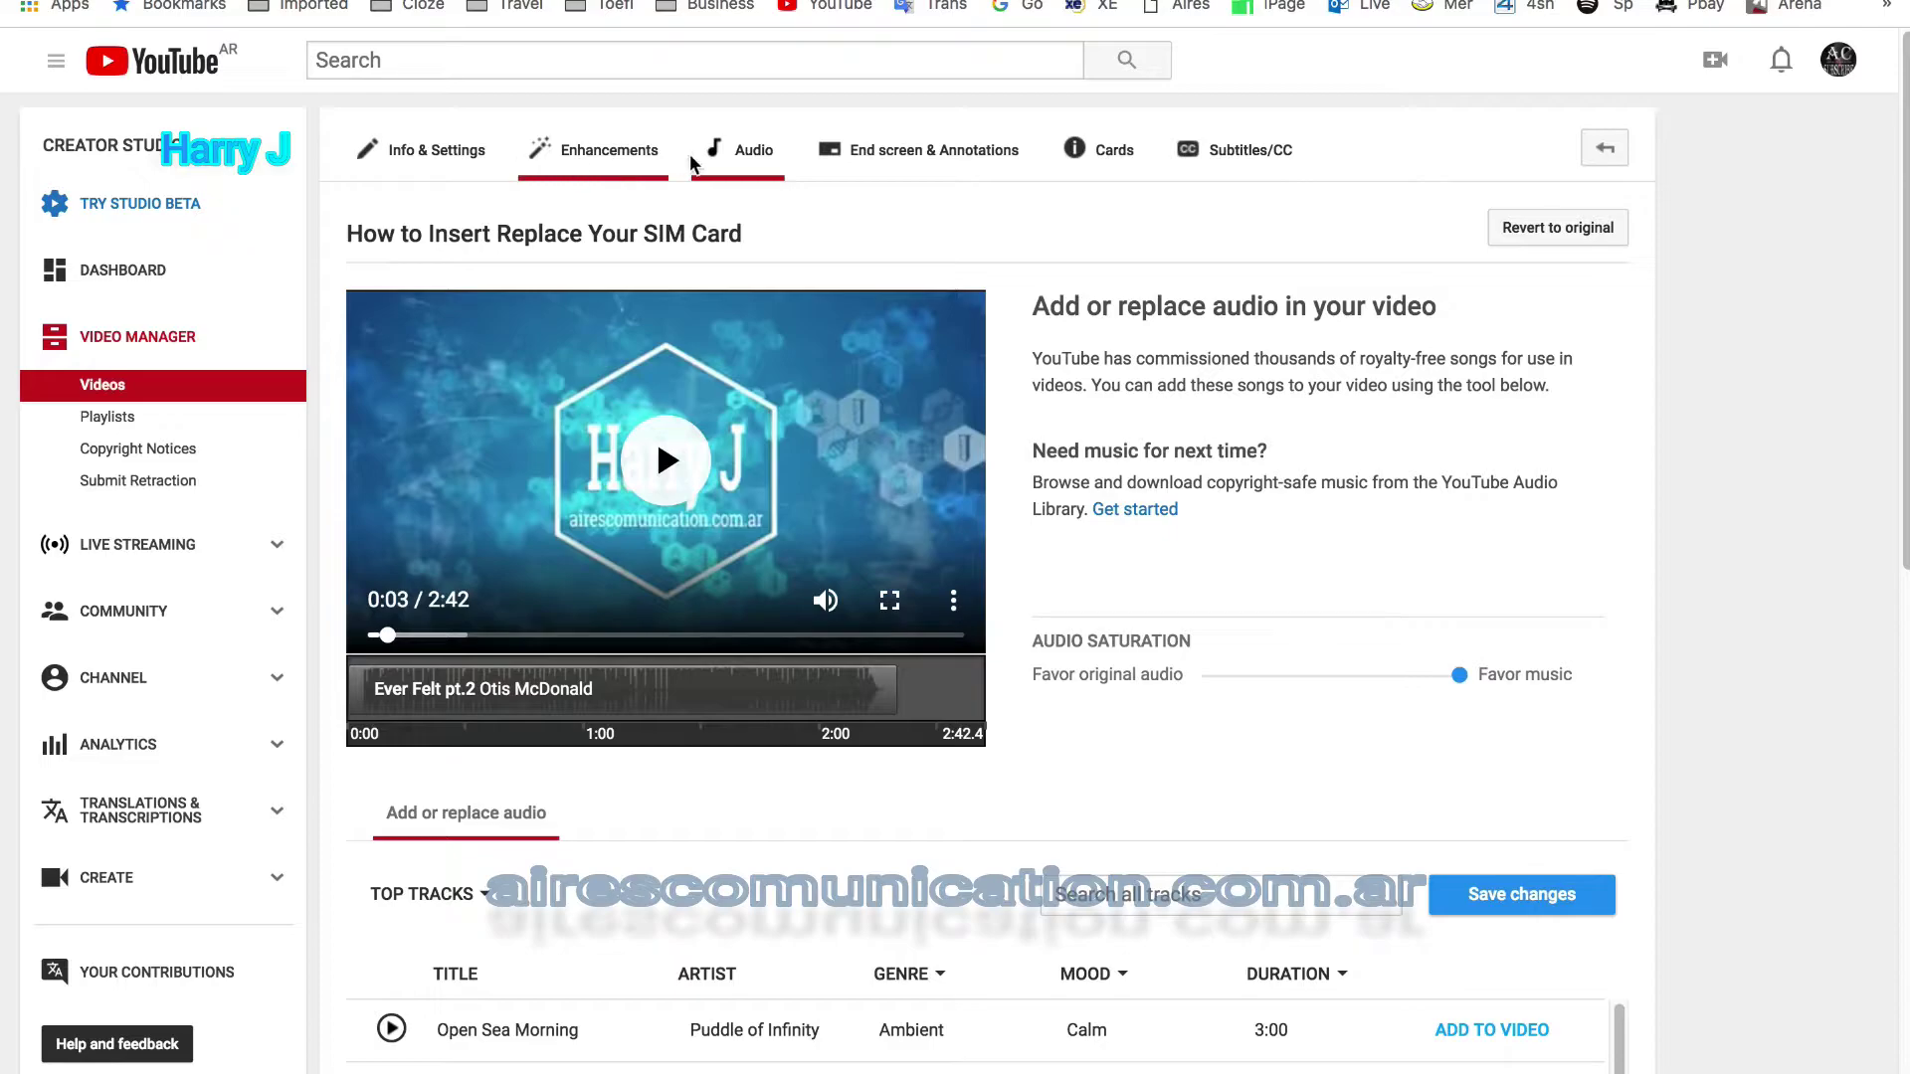
Step: Leave the audio edit unsaved and trim the SIM Card video in Enhancements to 1:11.5–1:36.8
{"action": "left_click", "coordinate": [602, 159]}
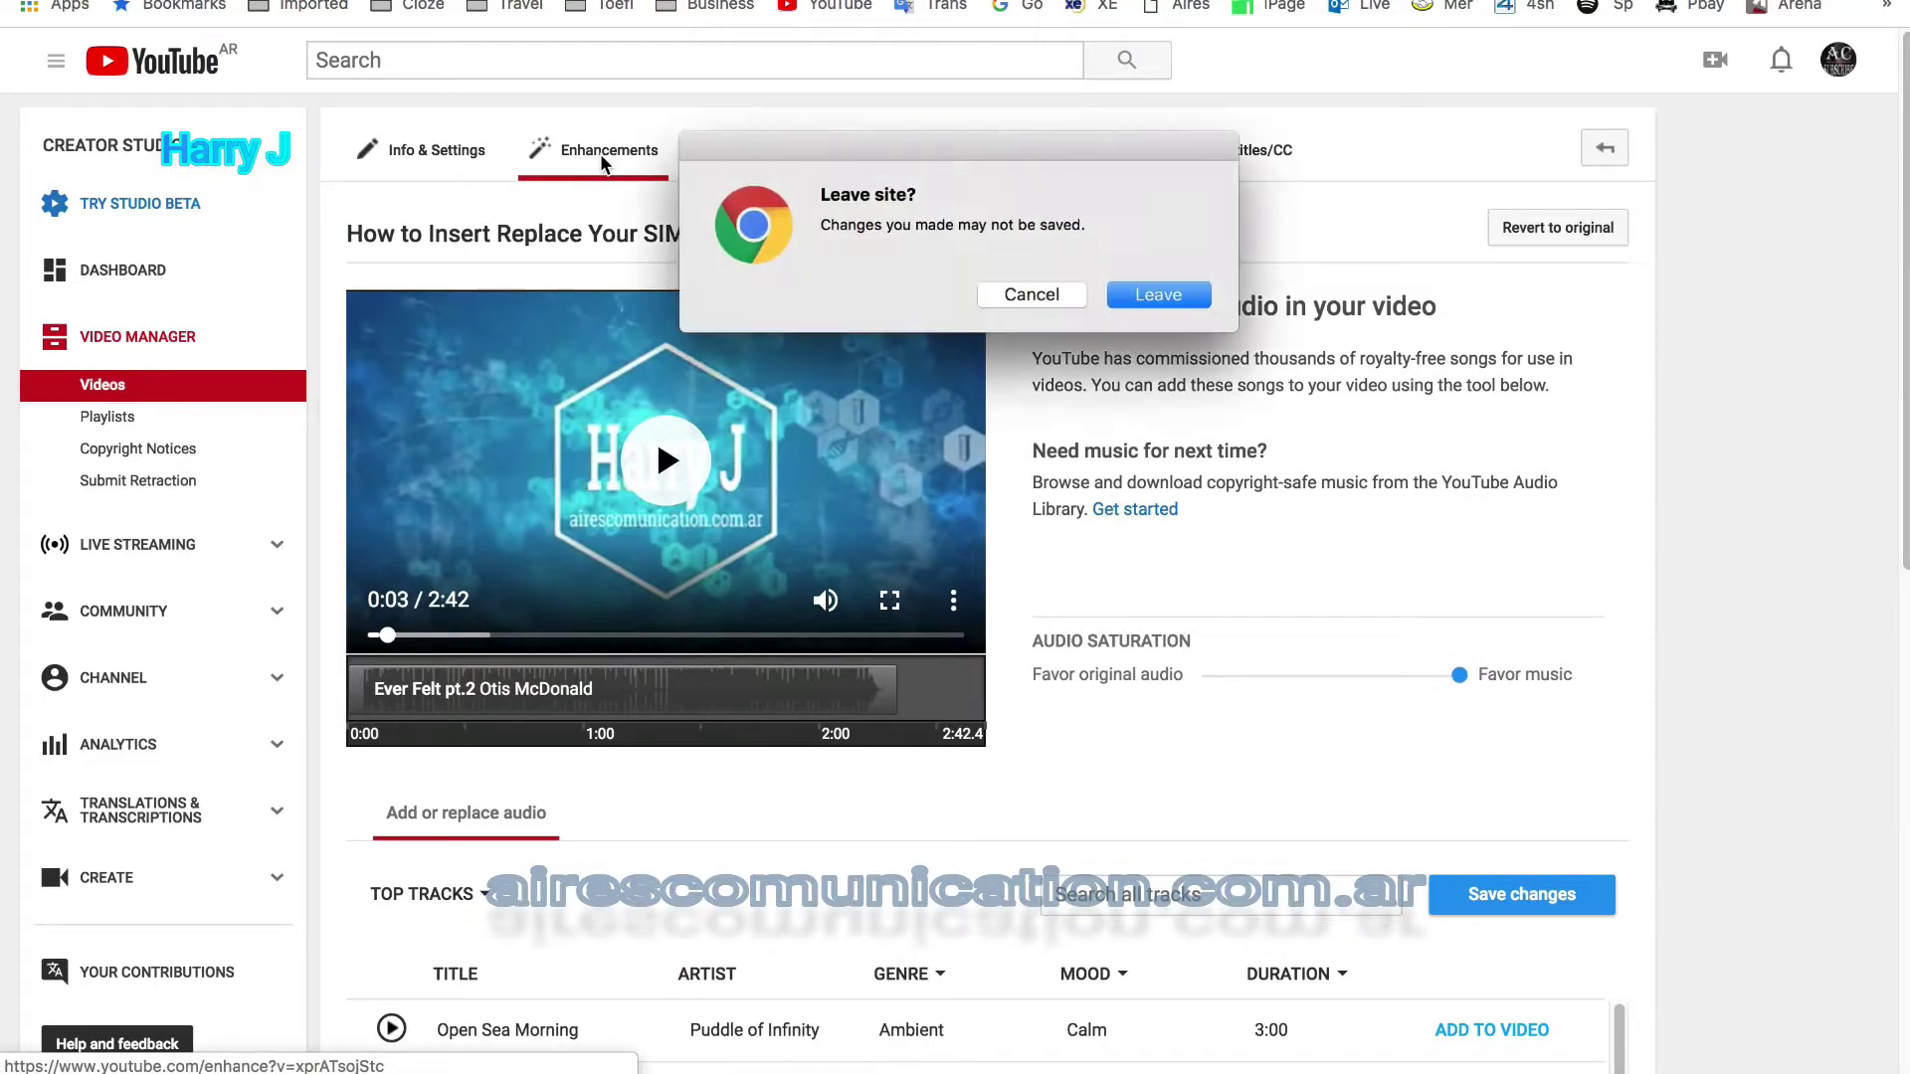
{"action": "left_click", "coordinate": [1157, 295]}
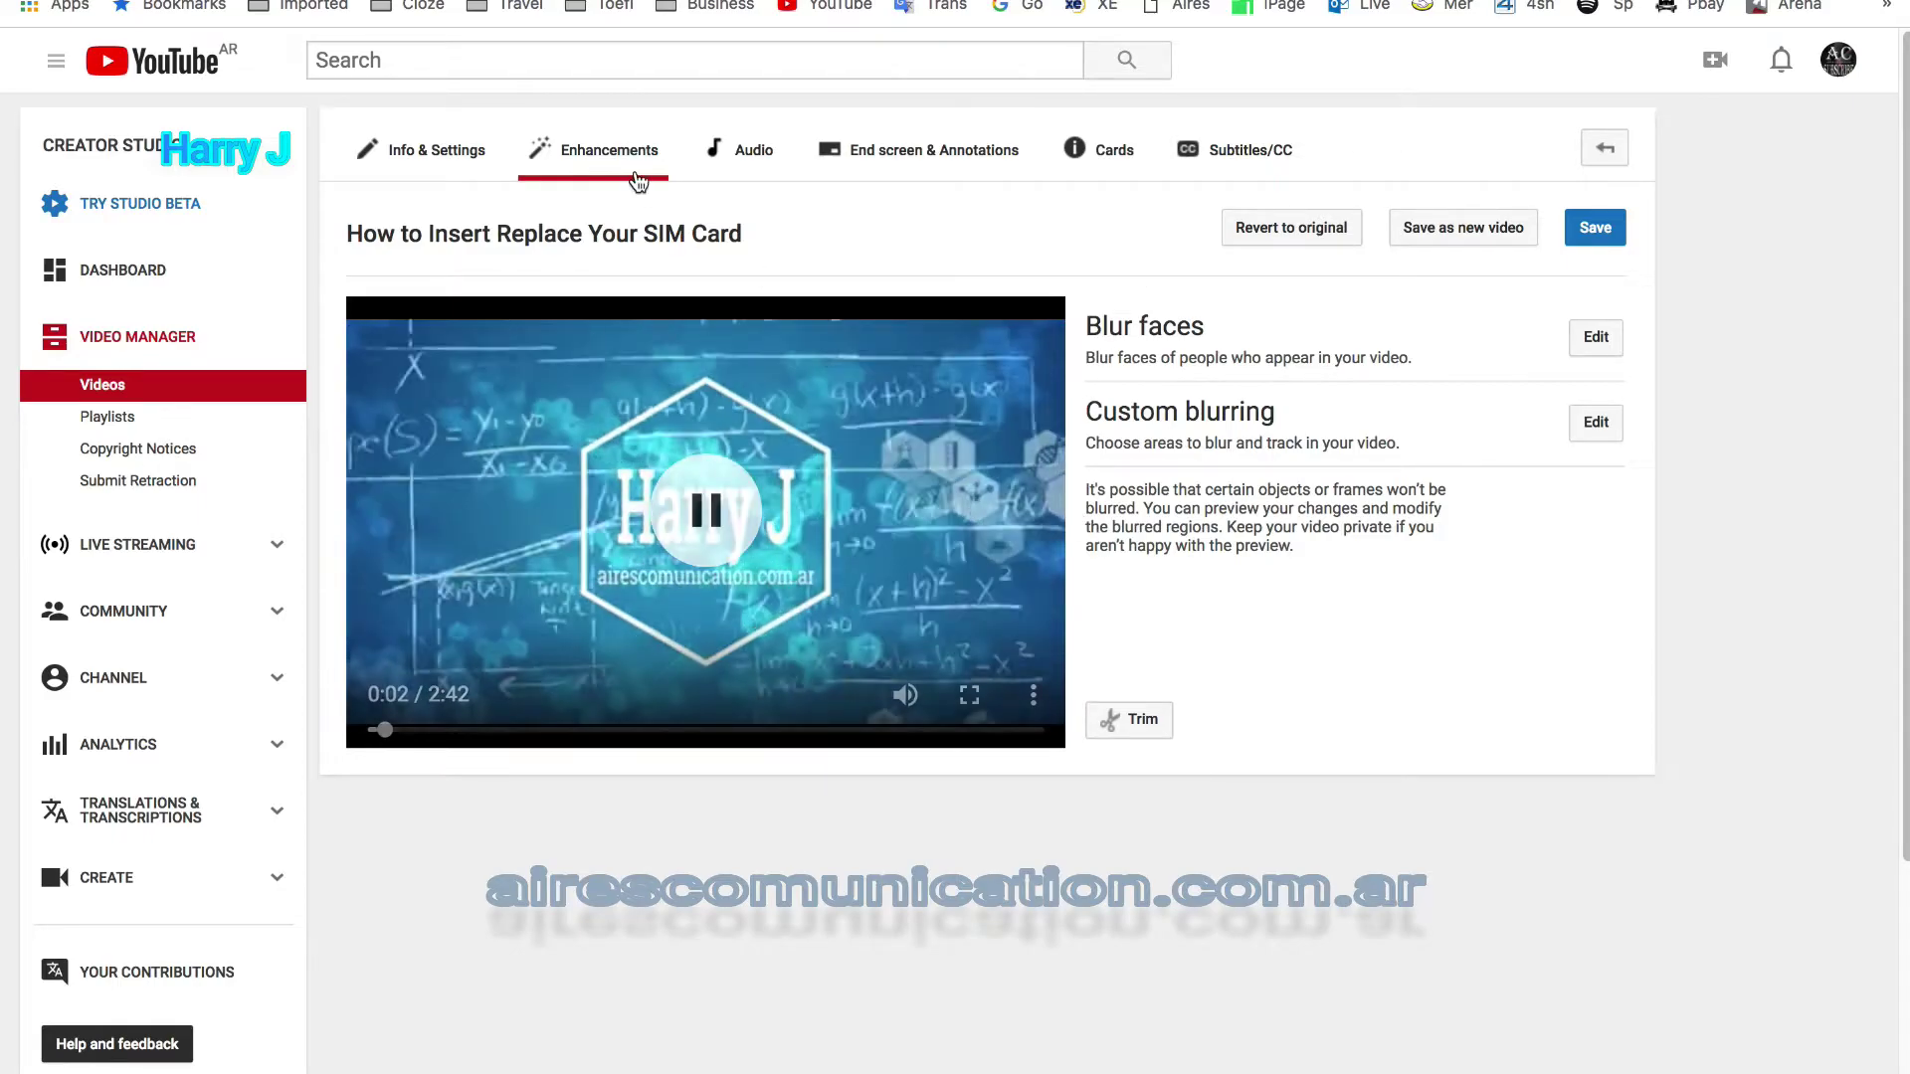
{"action": "left_click", "coordinate": [1142, 720]}
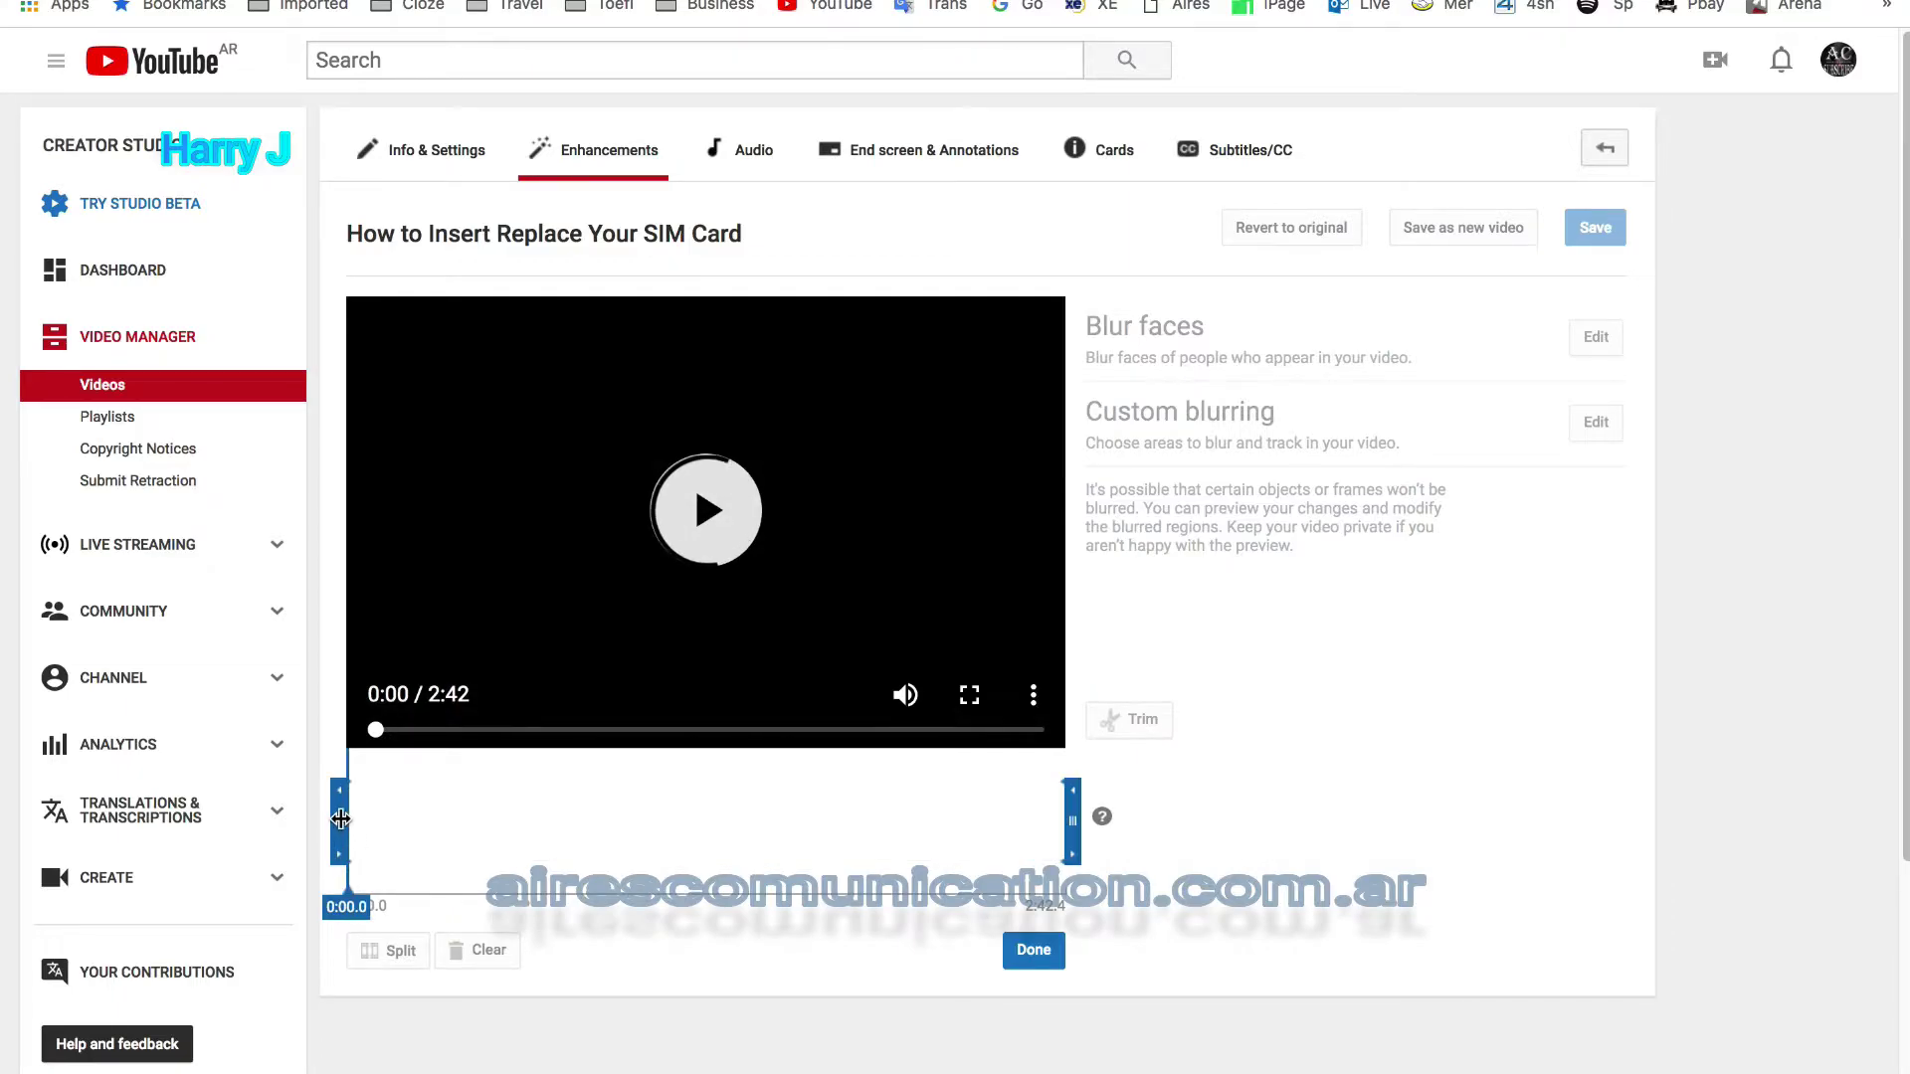
{"action": "left_click_drag", "start_coordinate": [341, 819], "coordinate": [629, 821]}
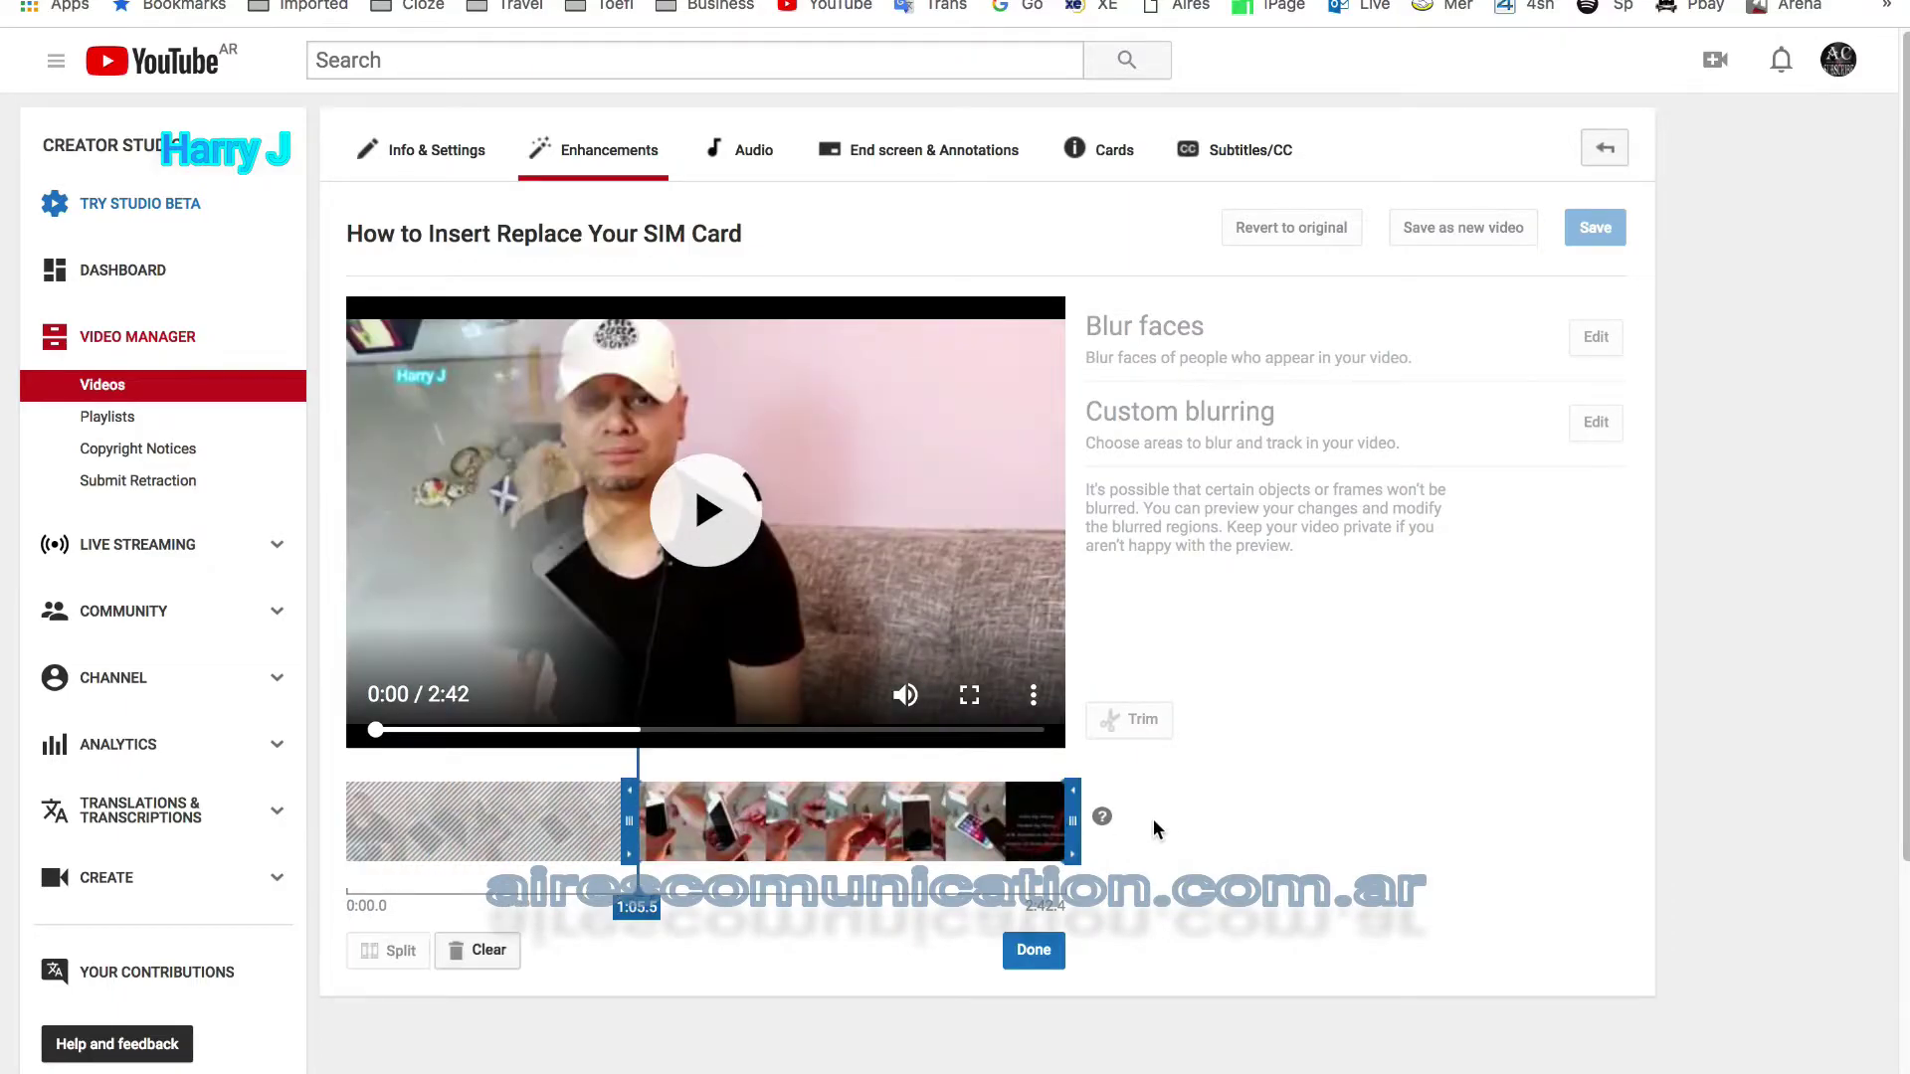
{"action": "left_click_drag", "start_coordinate": [1070, 816], "coordinate": [855, 820]}
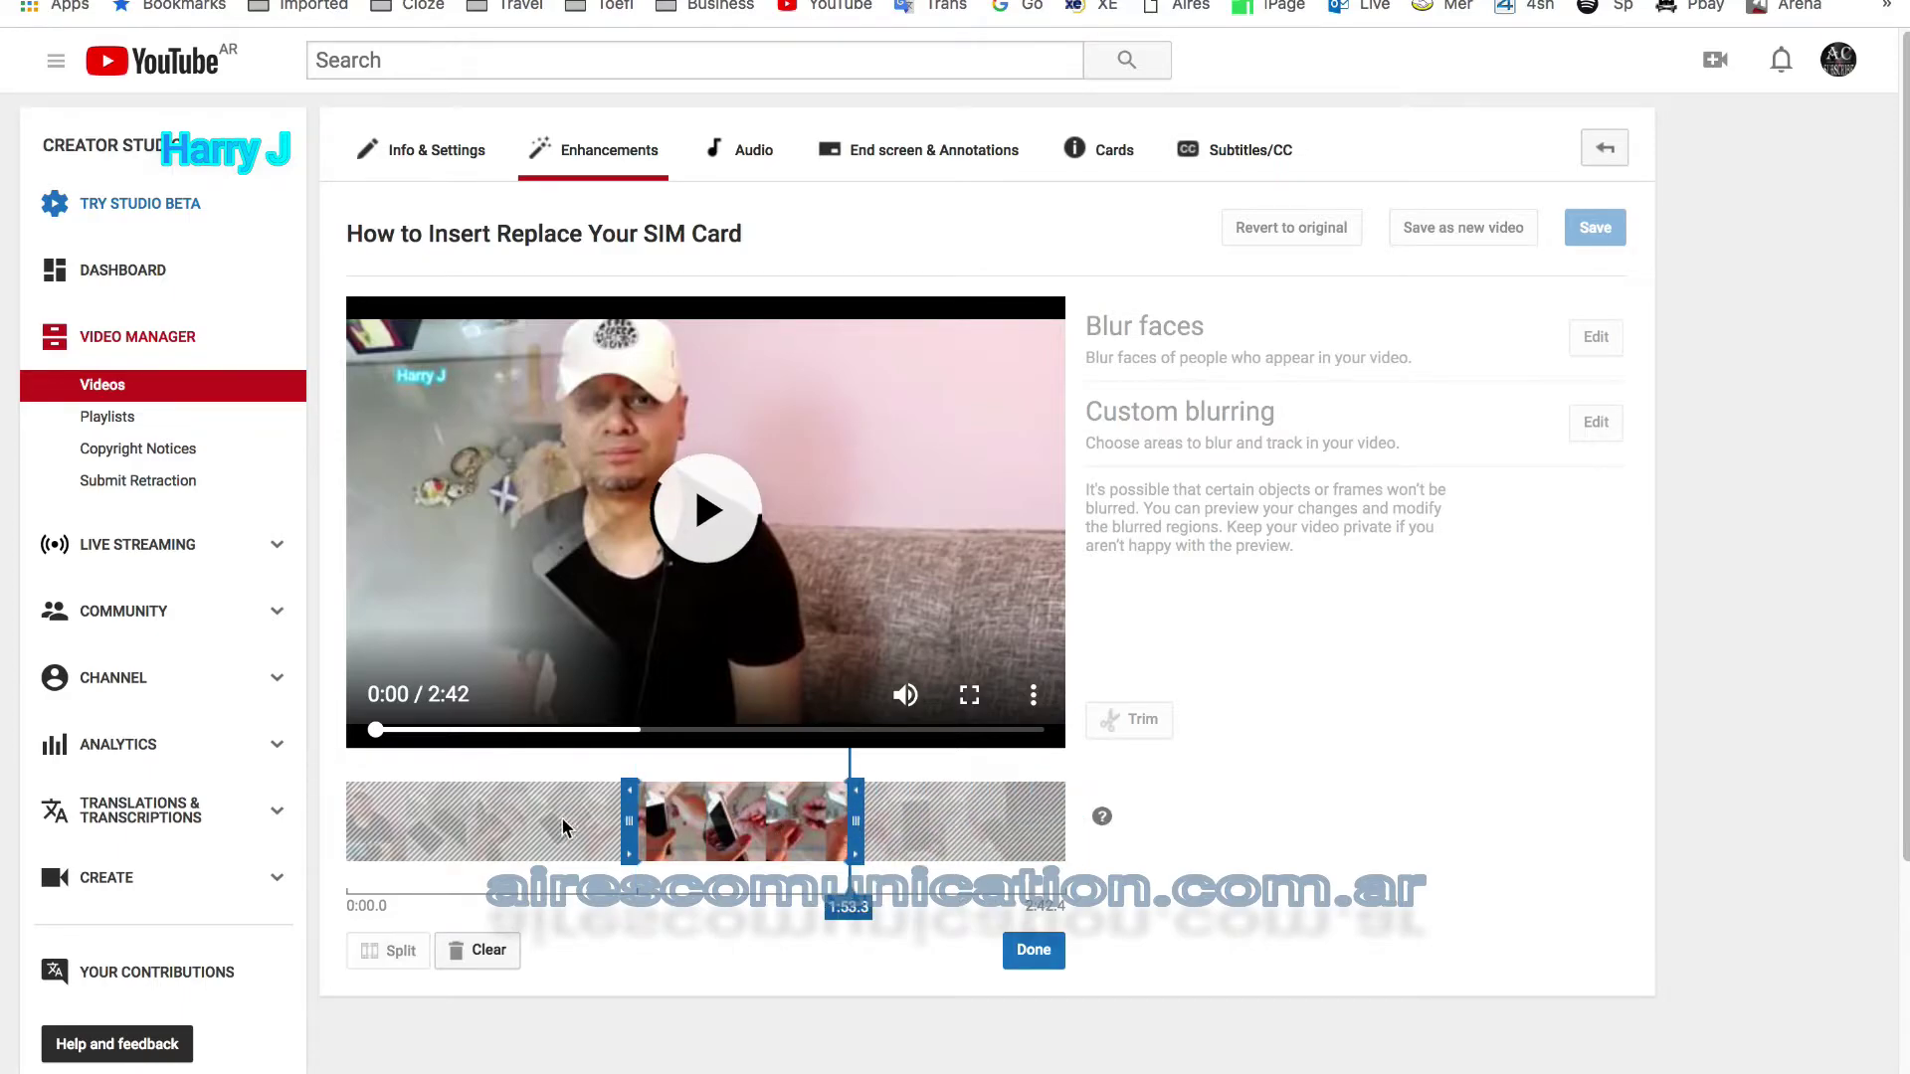
{"action": "mouse_move", "coordinate": [627, 822]}
{"action": "left_mouse_down"}
{"action": "mouse_move", "coordinate": [542, 821]}
{"action": "mouse_move", "coordinate": [656, 821]}
{"action": "left_mouse_up"}
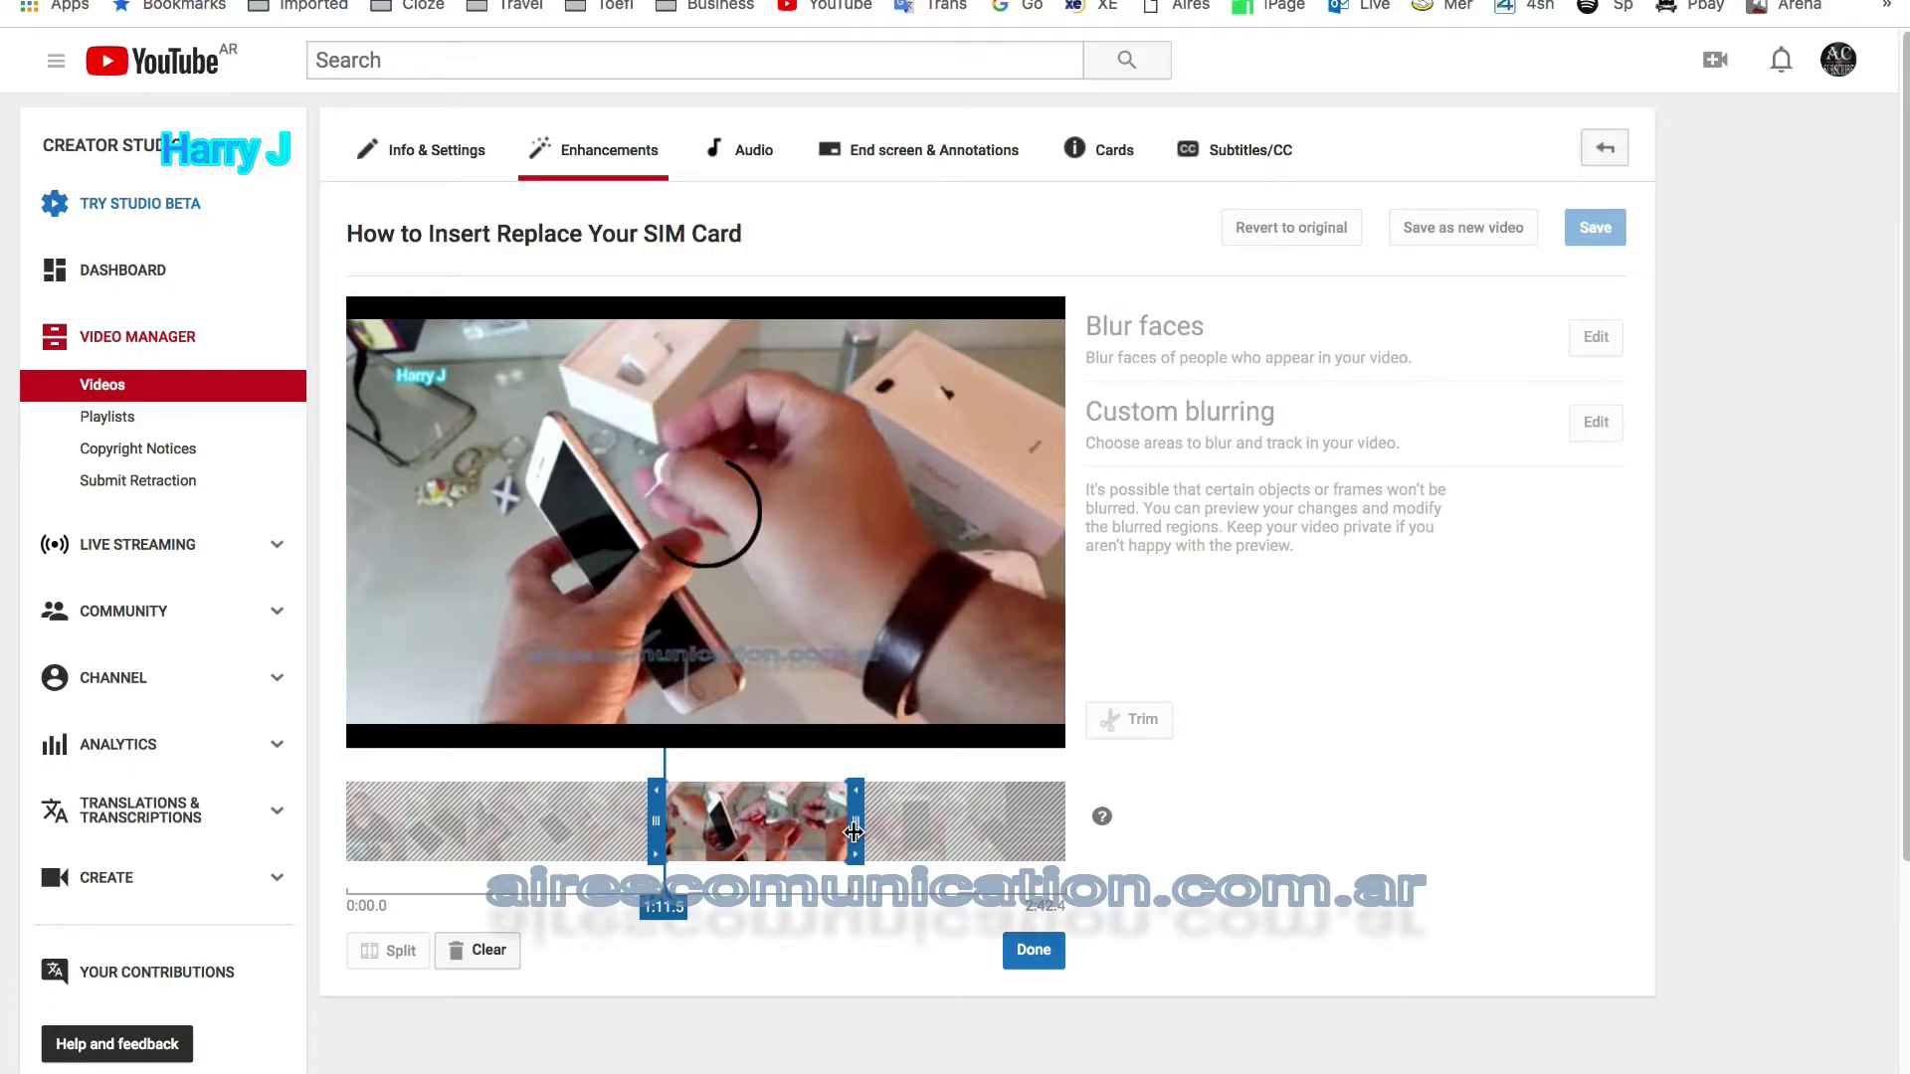
{"action": "left_click_drag", "start_coordinate": [853, 832], "coordinate": [819, 825]}
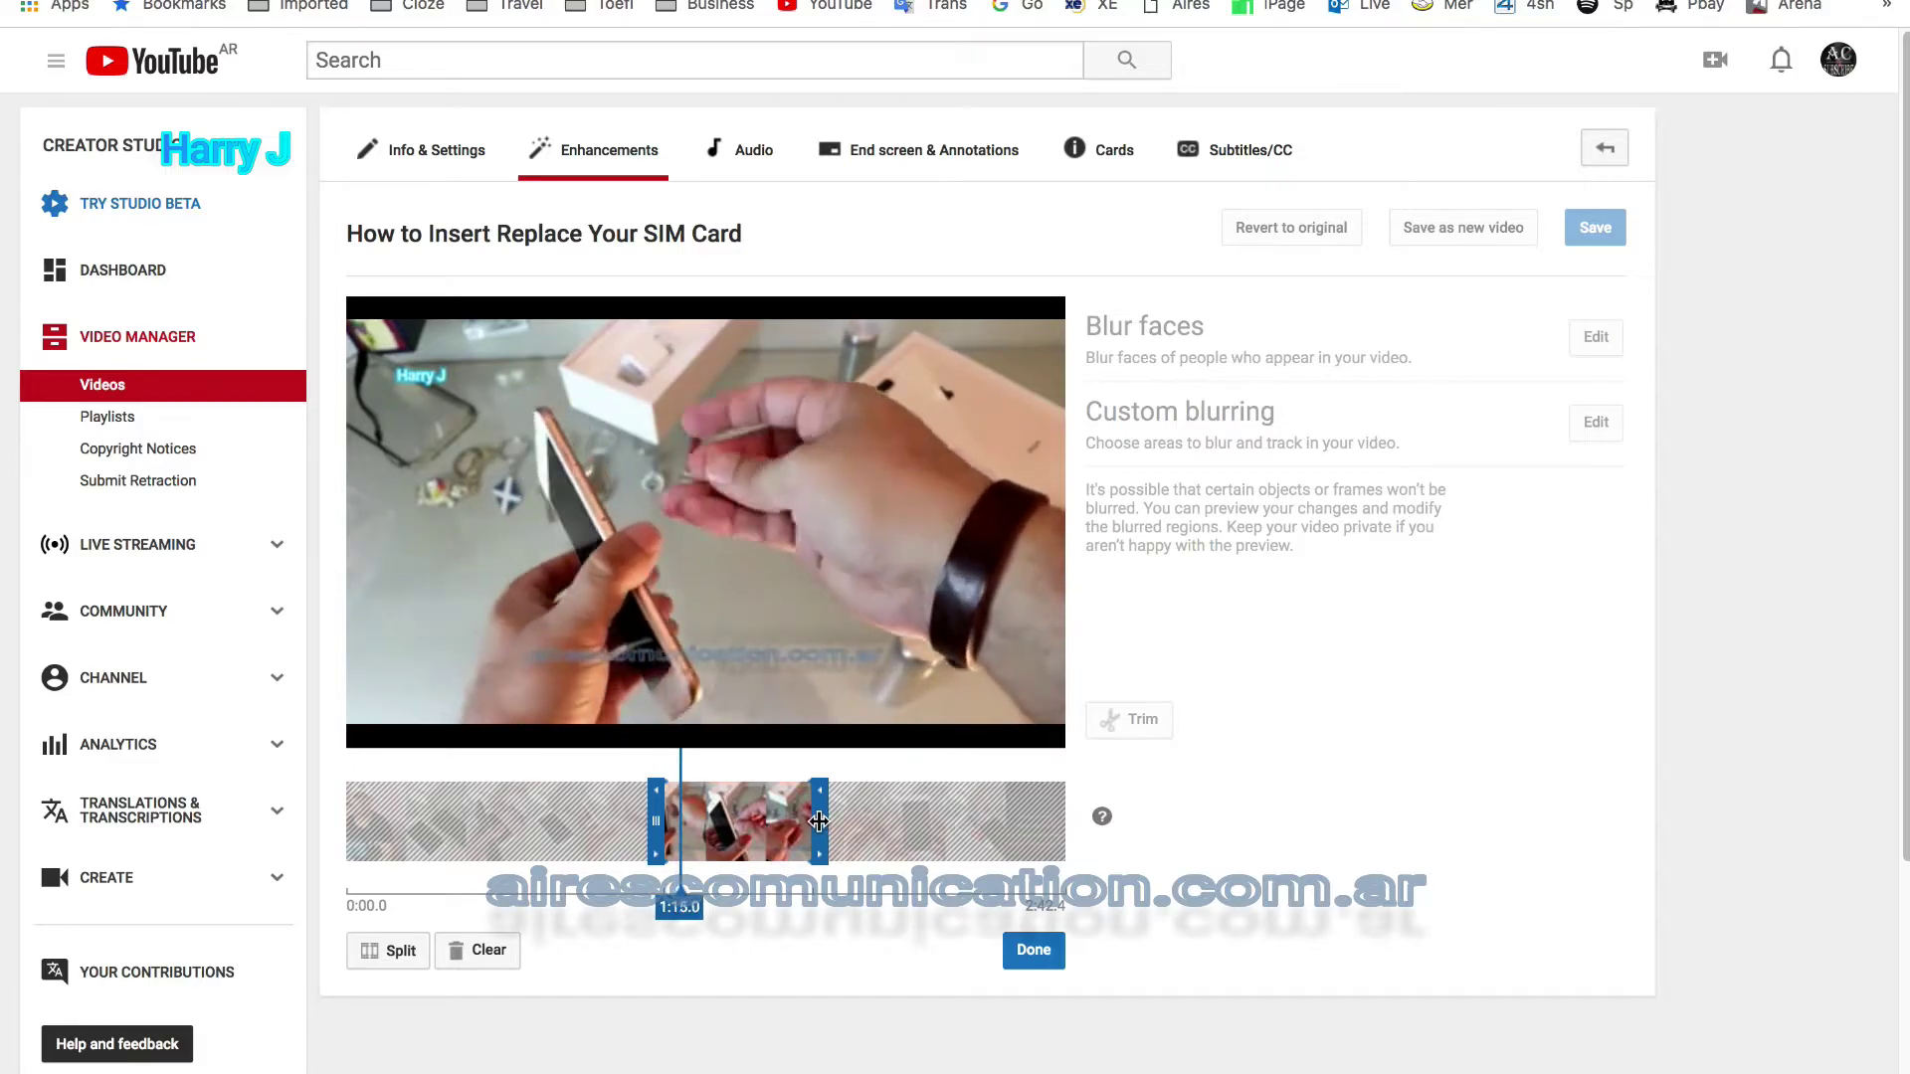
{"action": "left_click_drag", "start_coordinate": [819, 821], "coordinate": [783, 822]}
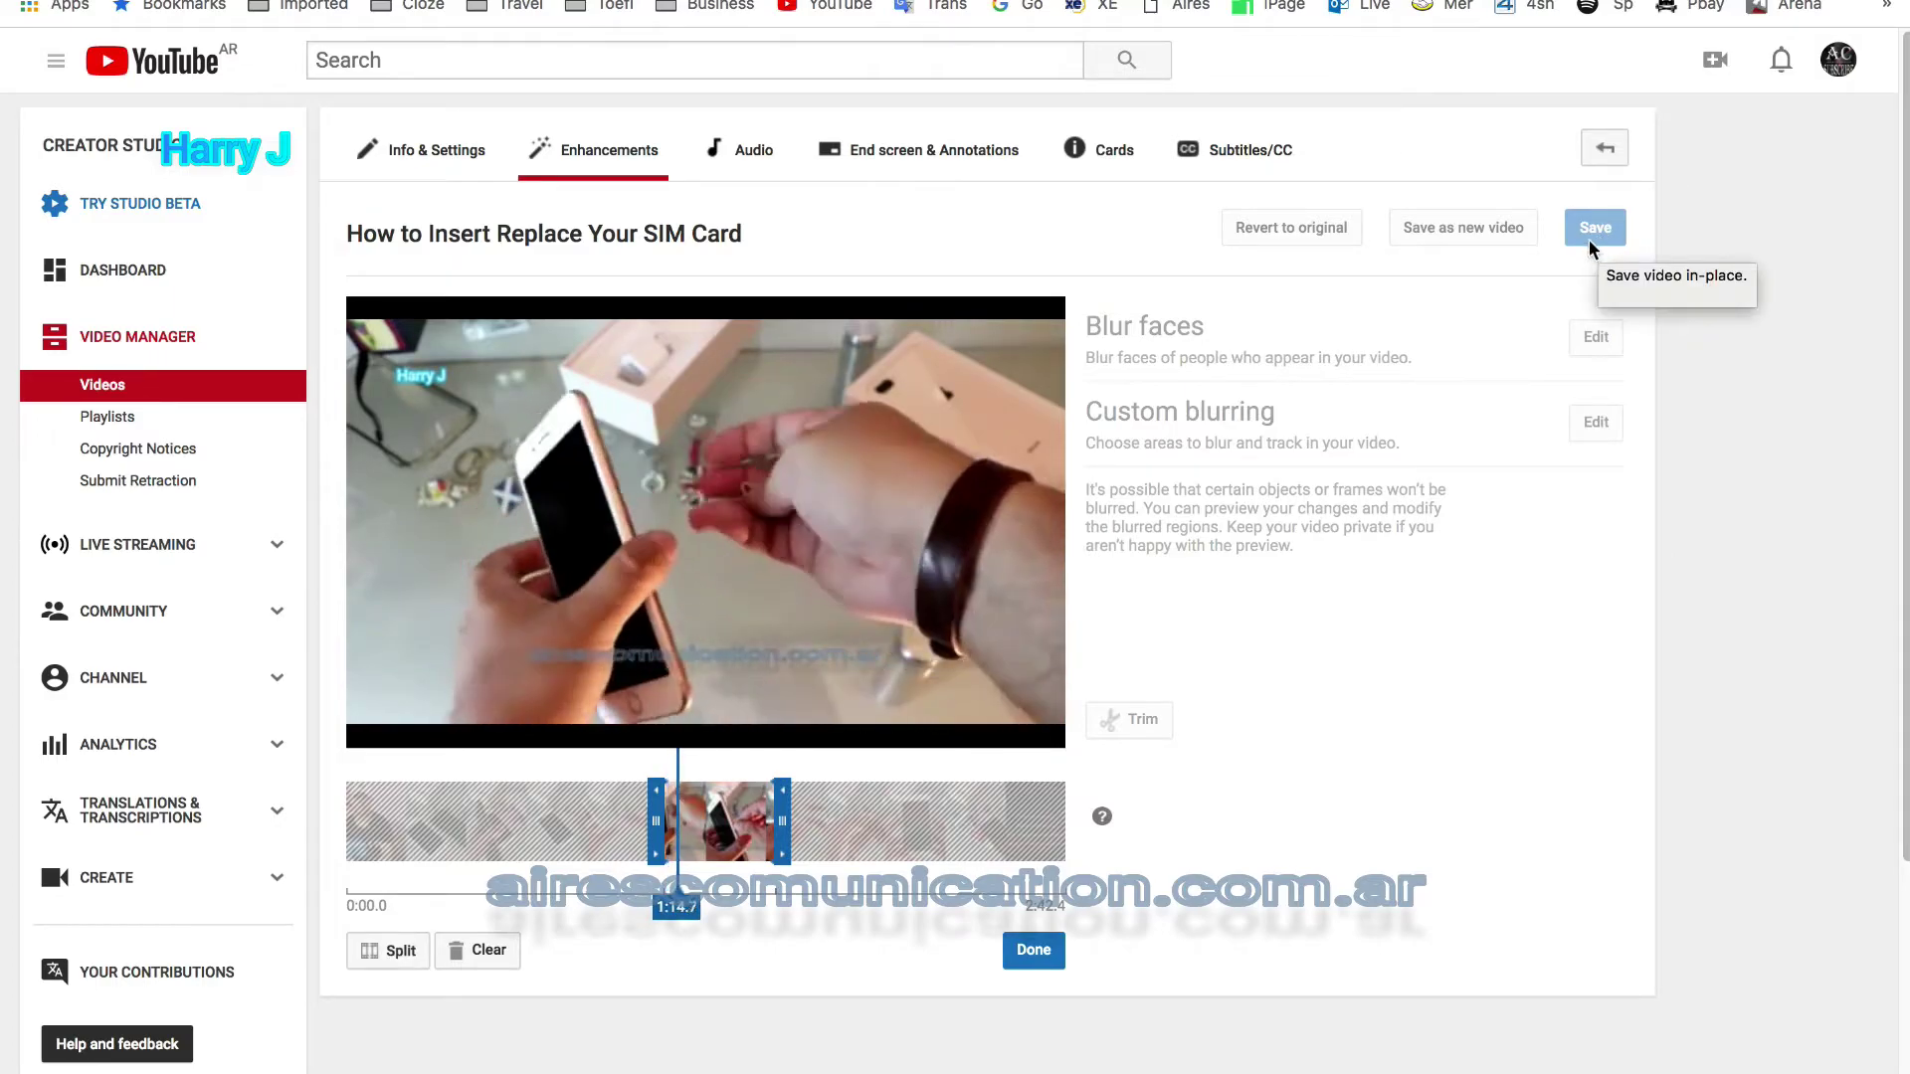
{"action": "left_click", "coordinate": [519, 482]}
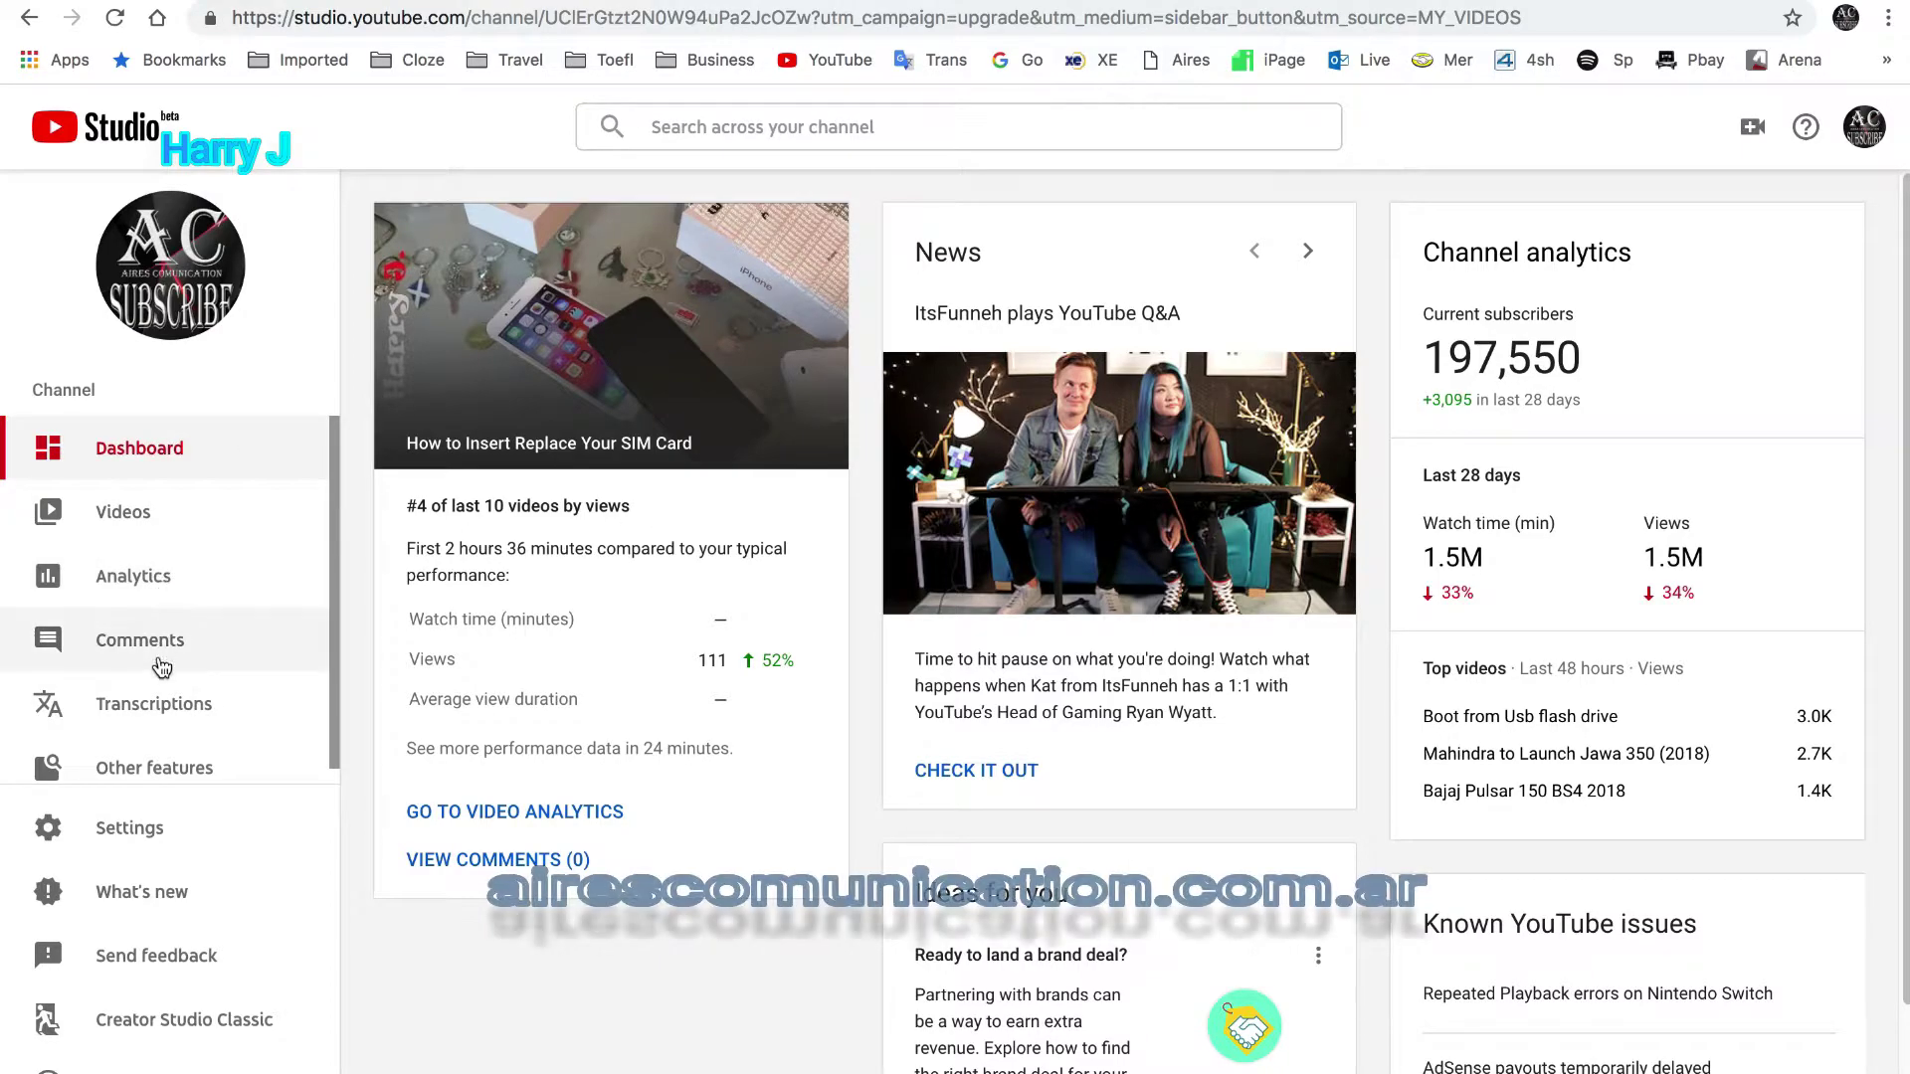
Step: In the Videos list, scroll to Triumph Scrambler 1200 XE 2019 and open its details
{"action": "left_click", "coordinate": [149, 529]}
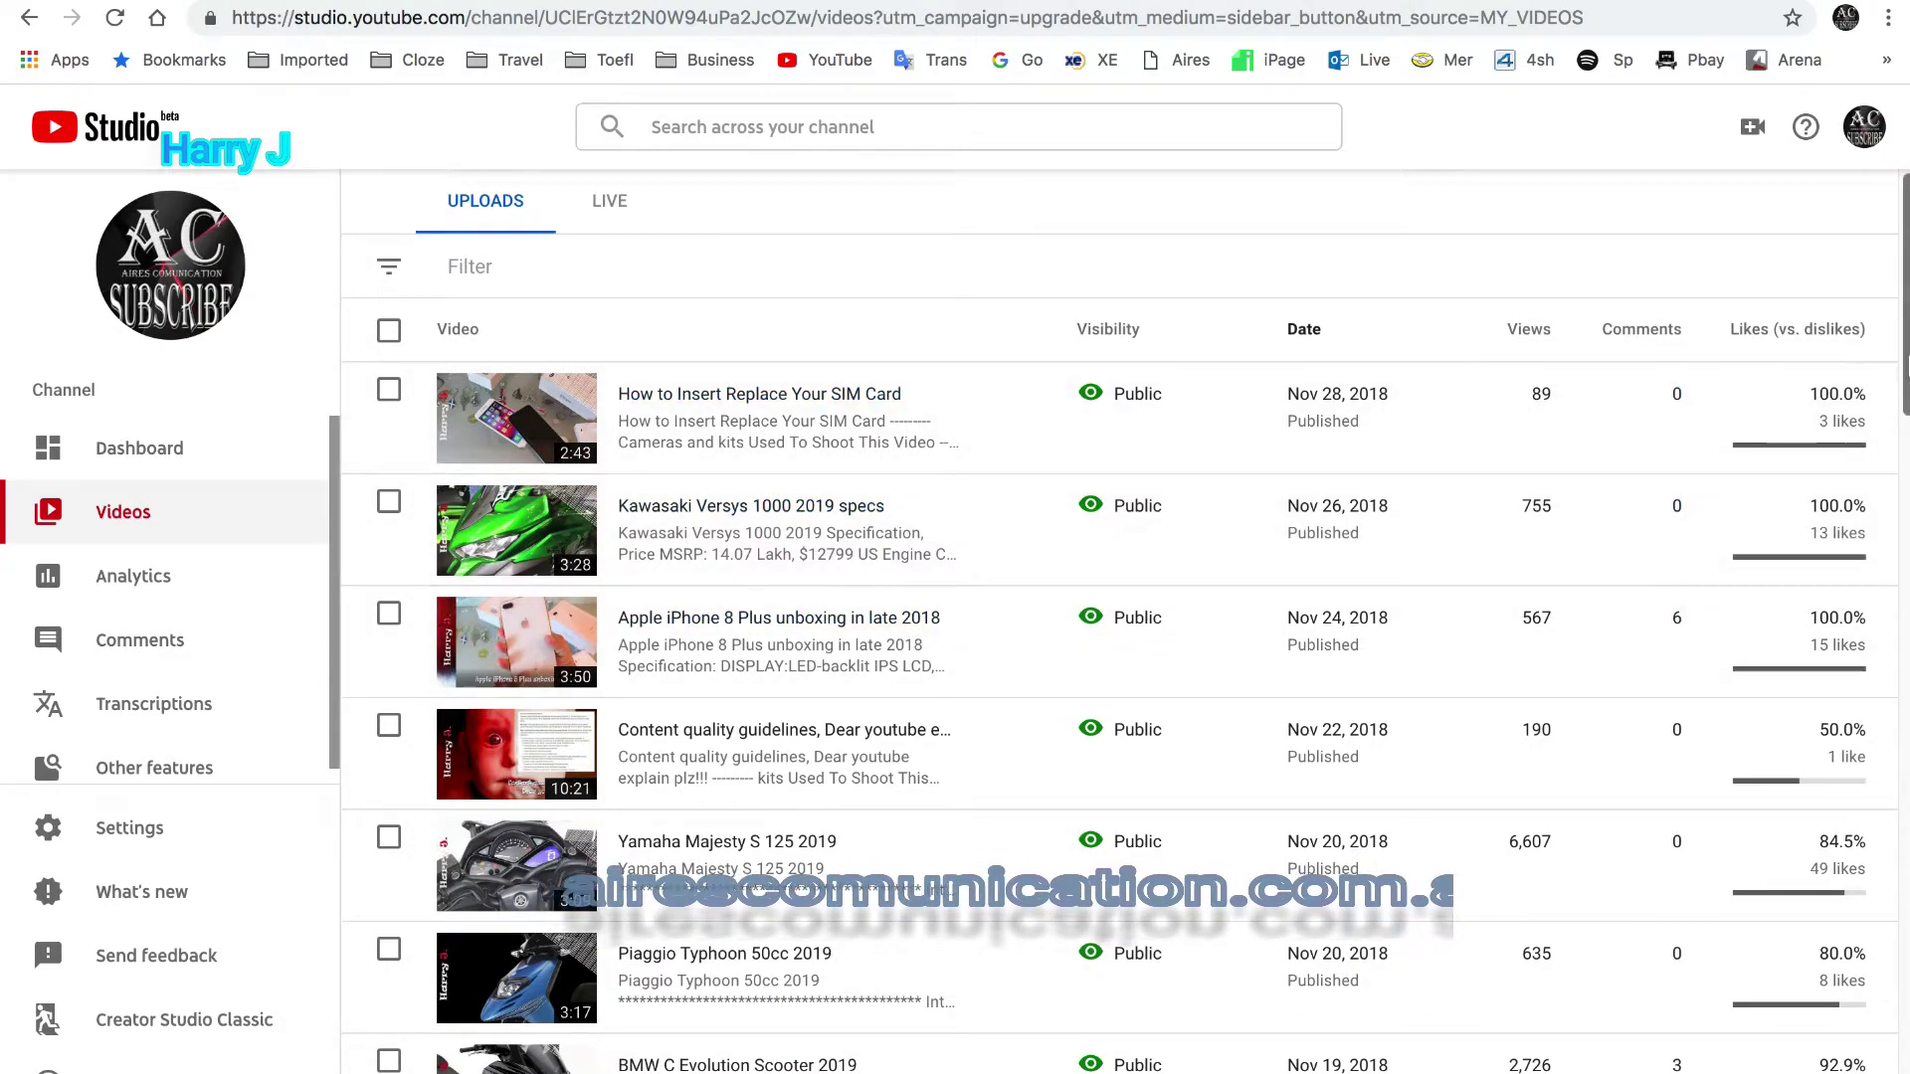
{"action": "scroll", "coordinate": [1904, 672], "scroll_direction": "down", "scroll_amount": 10}
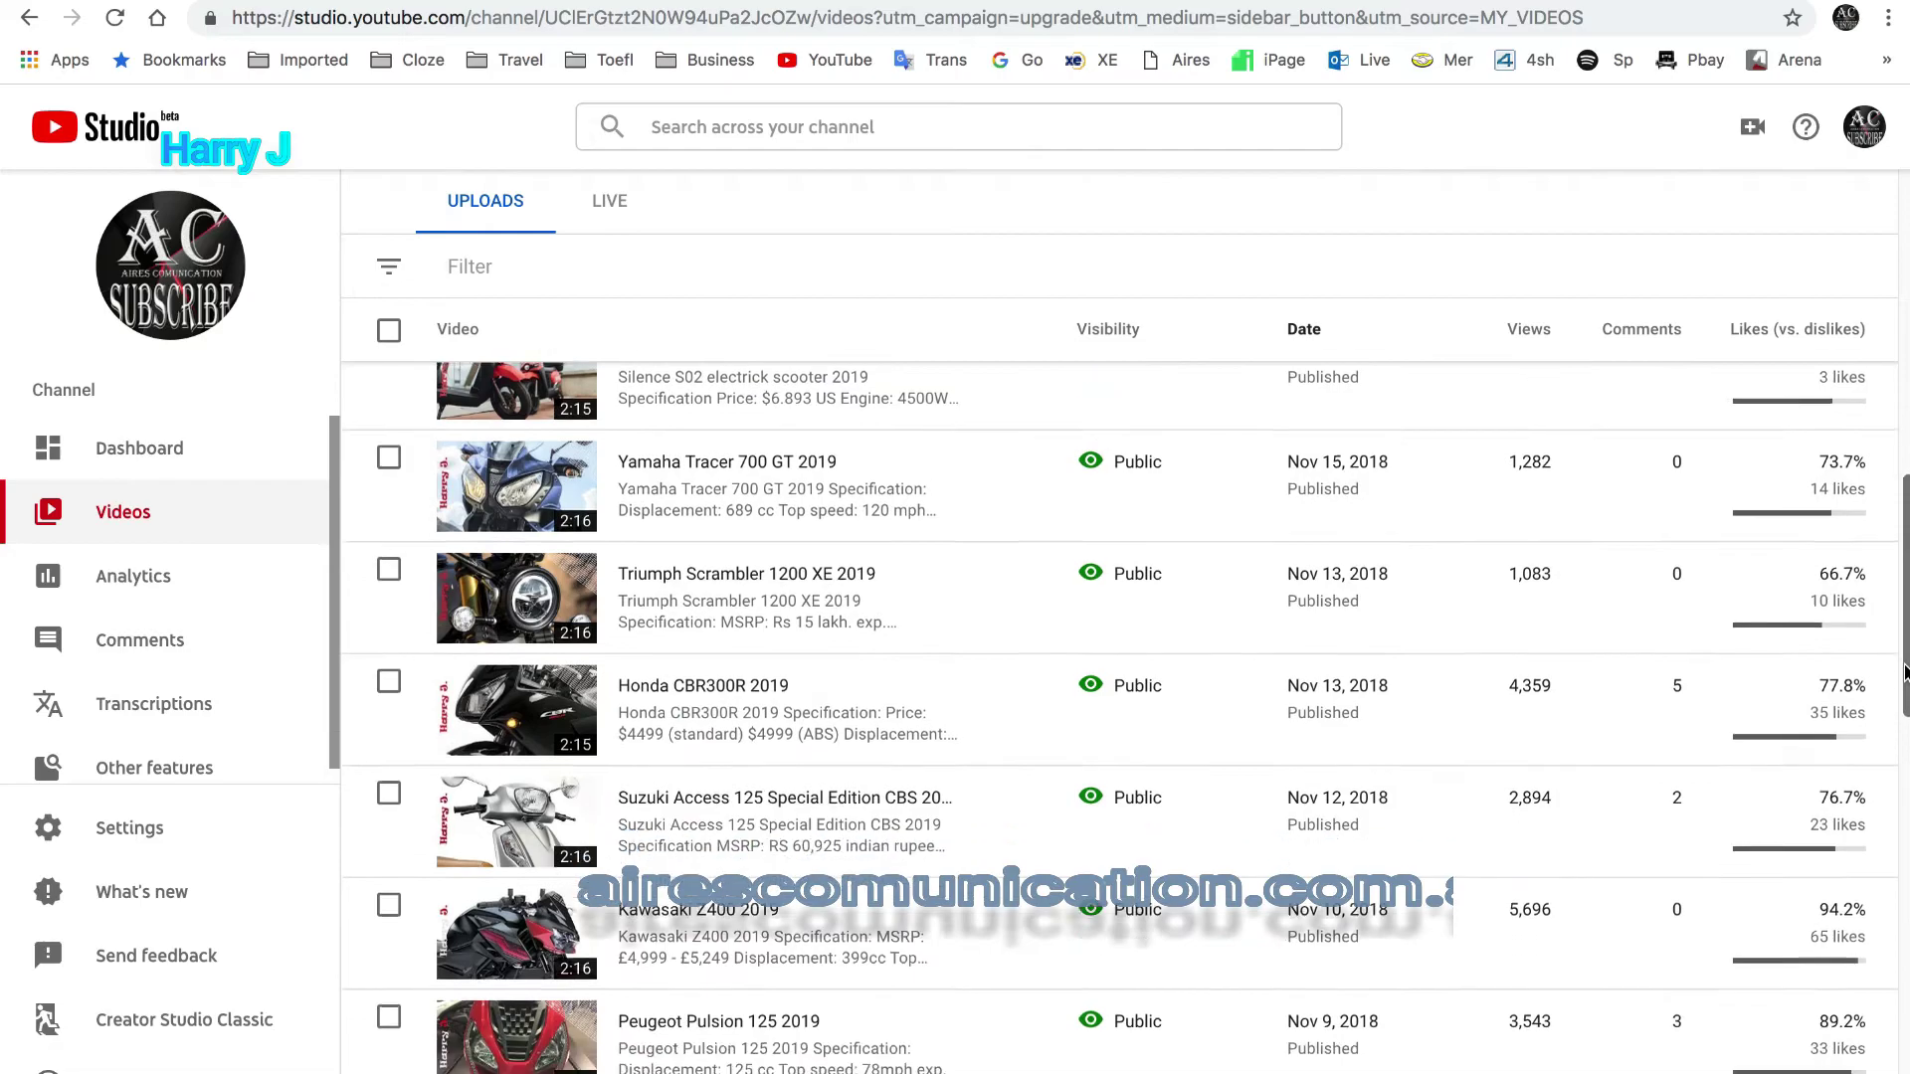
{"action": "scroll", "coordinate": [1904, 673], "scroll_direction": "down", "scroll_amount": 1}
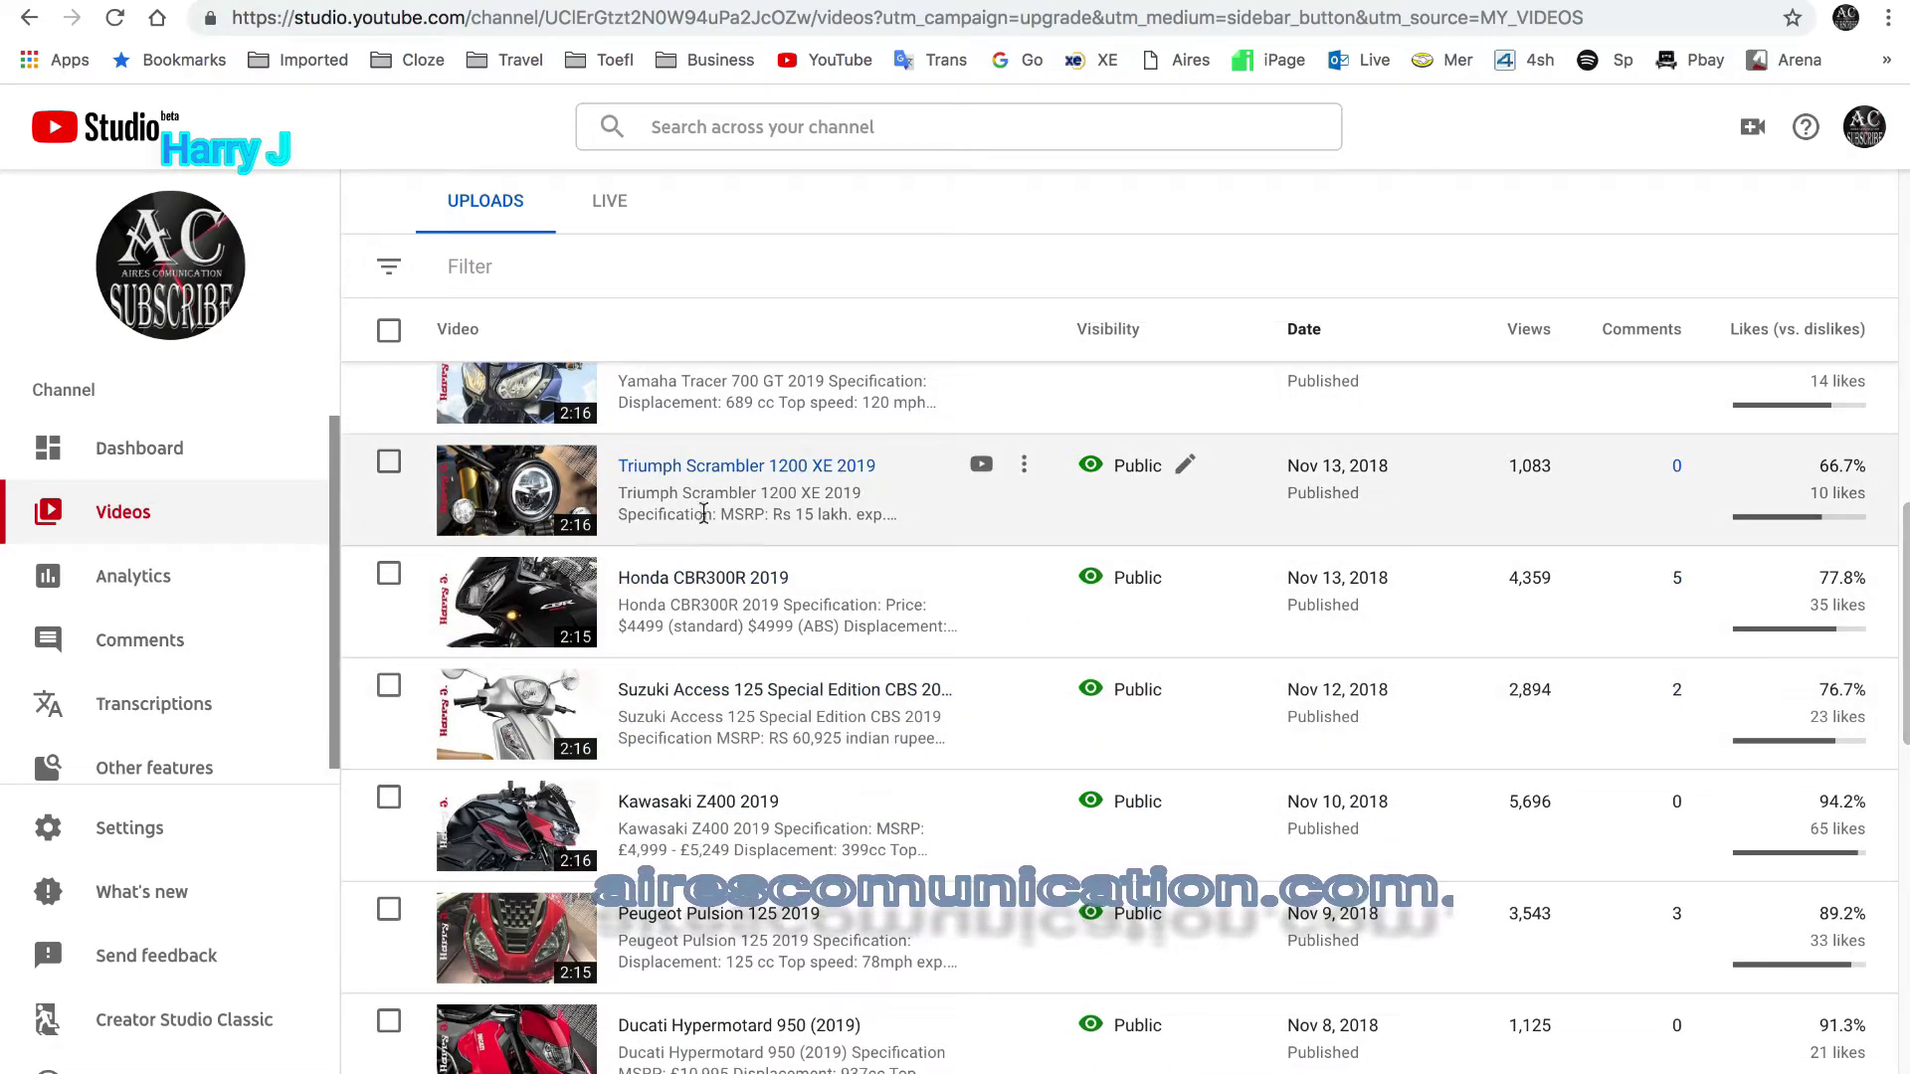
{"action": "left_click", "coordinate": [748, 468]}
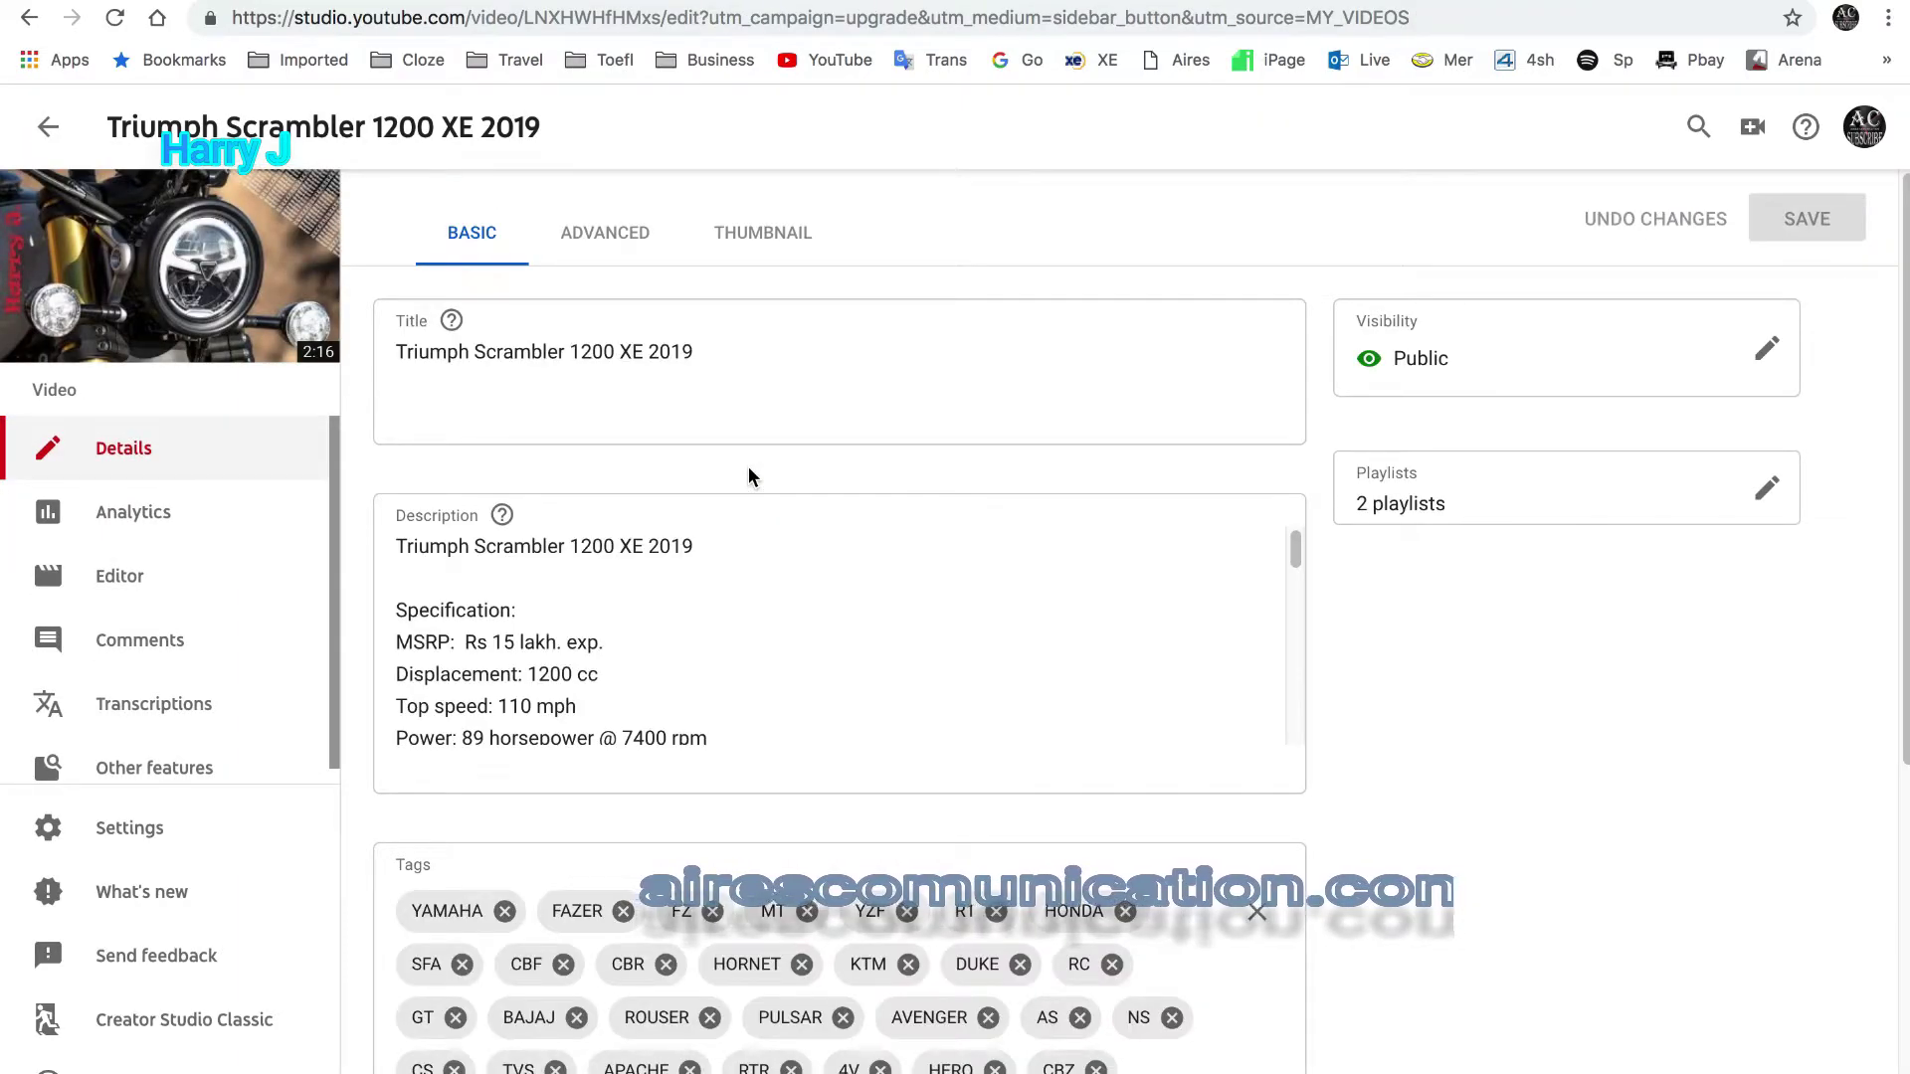
Step: Open the Triumph Scrambler 1200 XE 2019 video in the Editor
{"action": "left_click", "coordinate": [130, 582]}
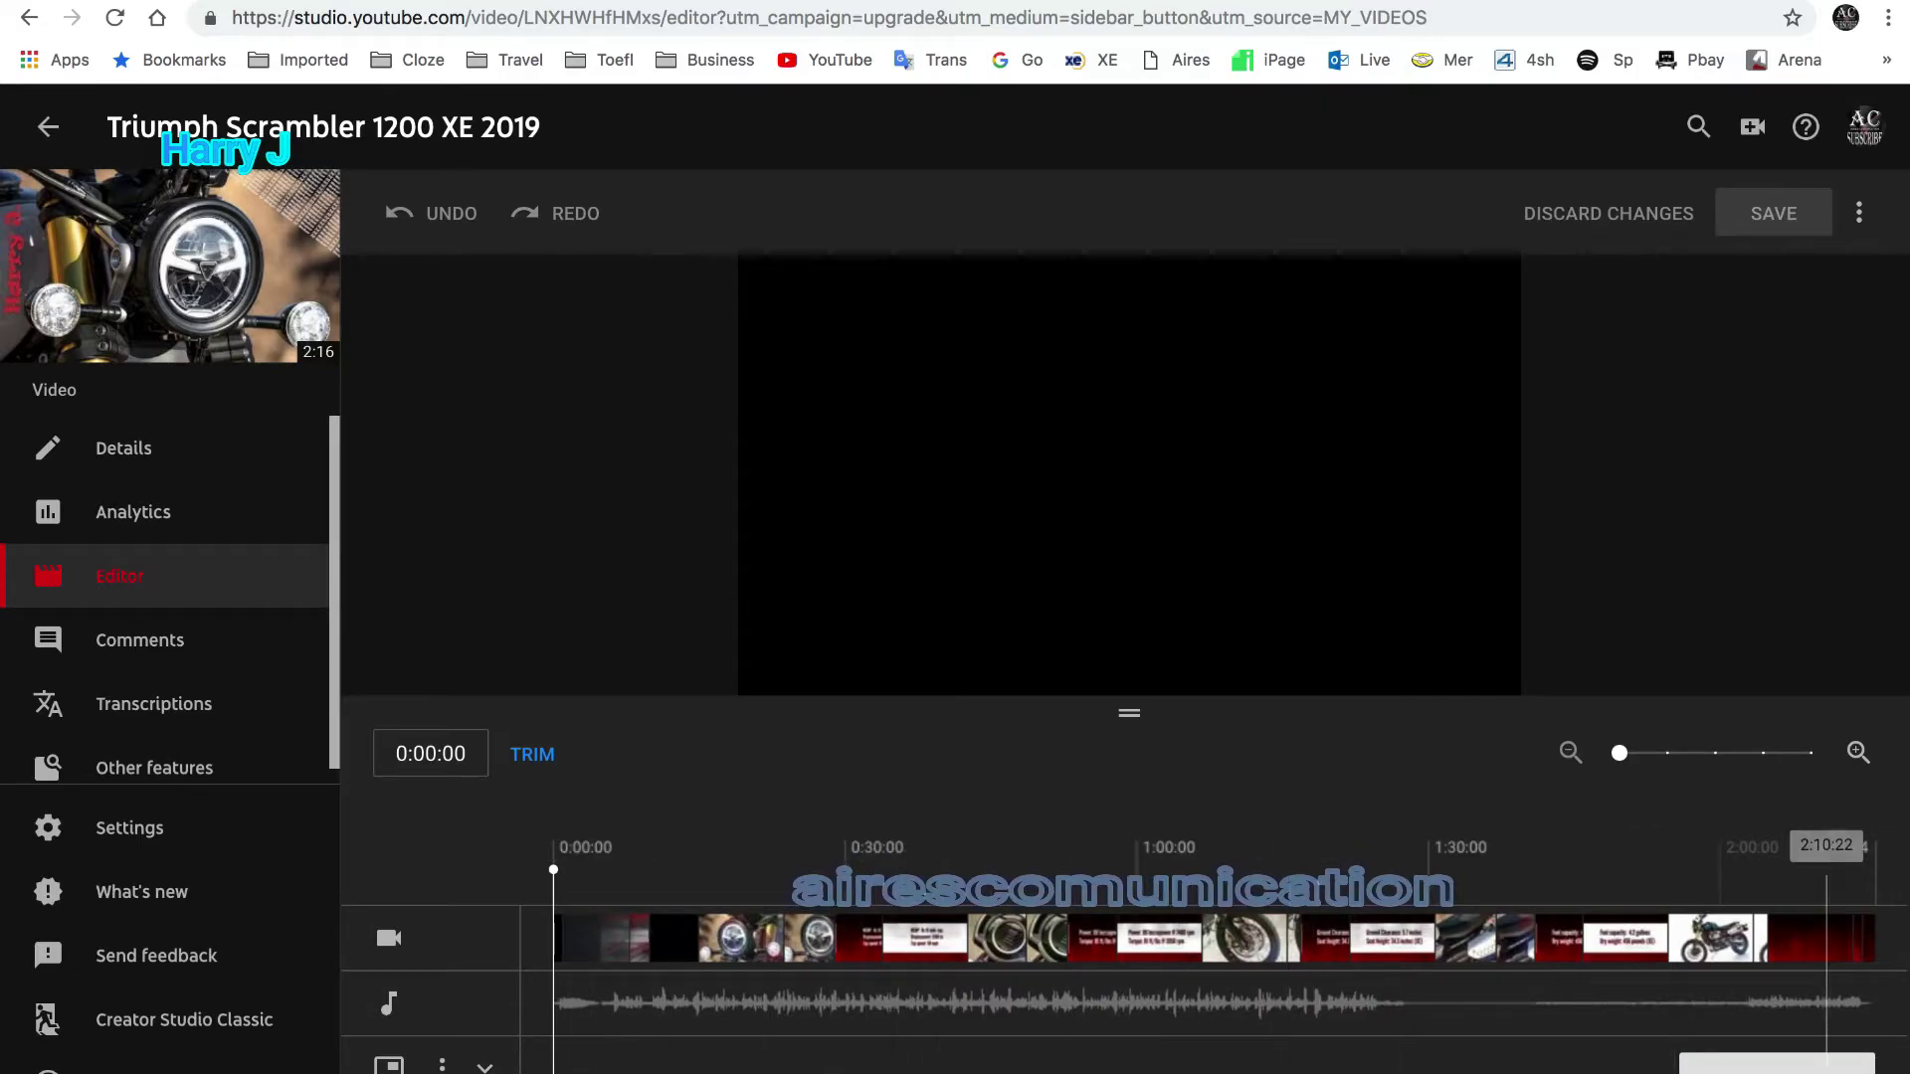
Step: Scrub the Triumph preview between 0:07 and 0:31, then open the Reapply Youtube Monetization end-screen element
{"action": "left_click_drag", "start_coordinate": [554, 870], "coordinate": [728, 872]}
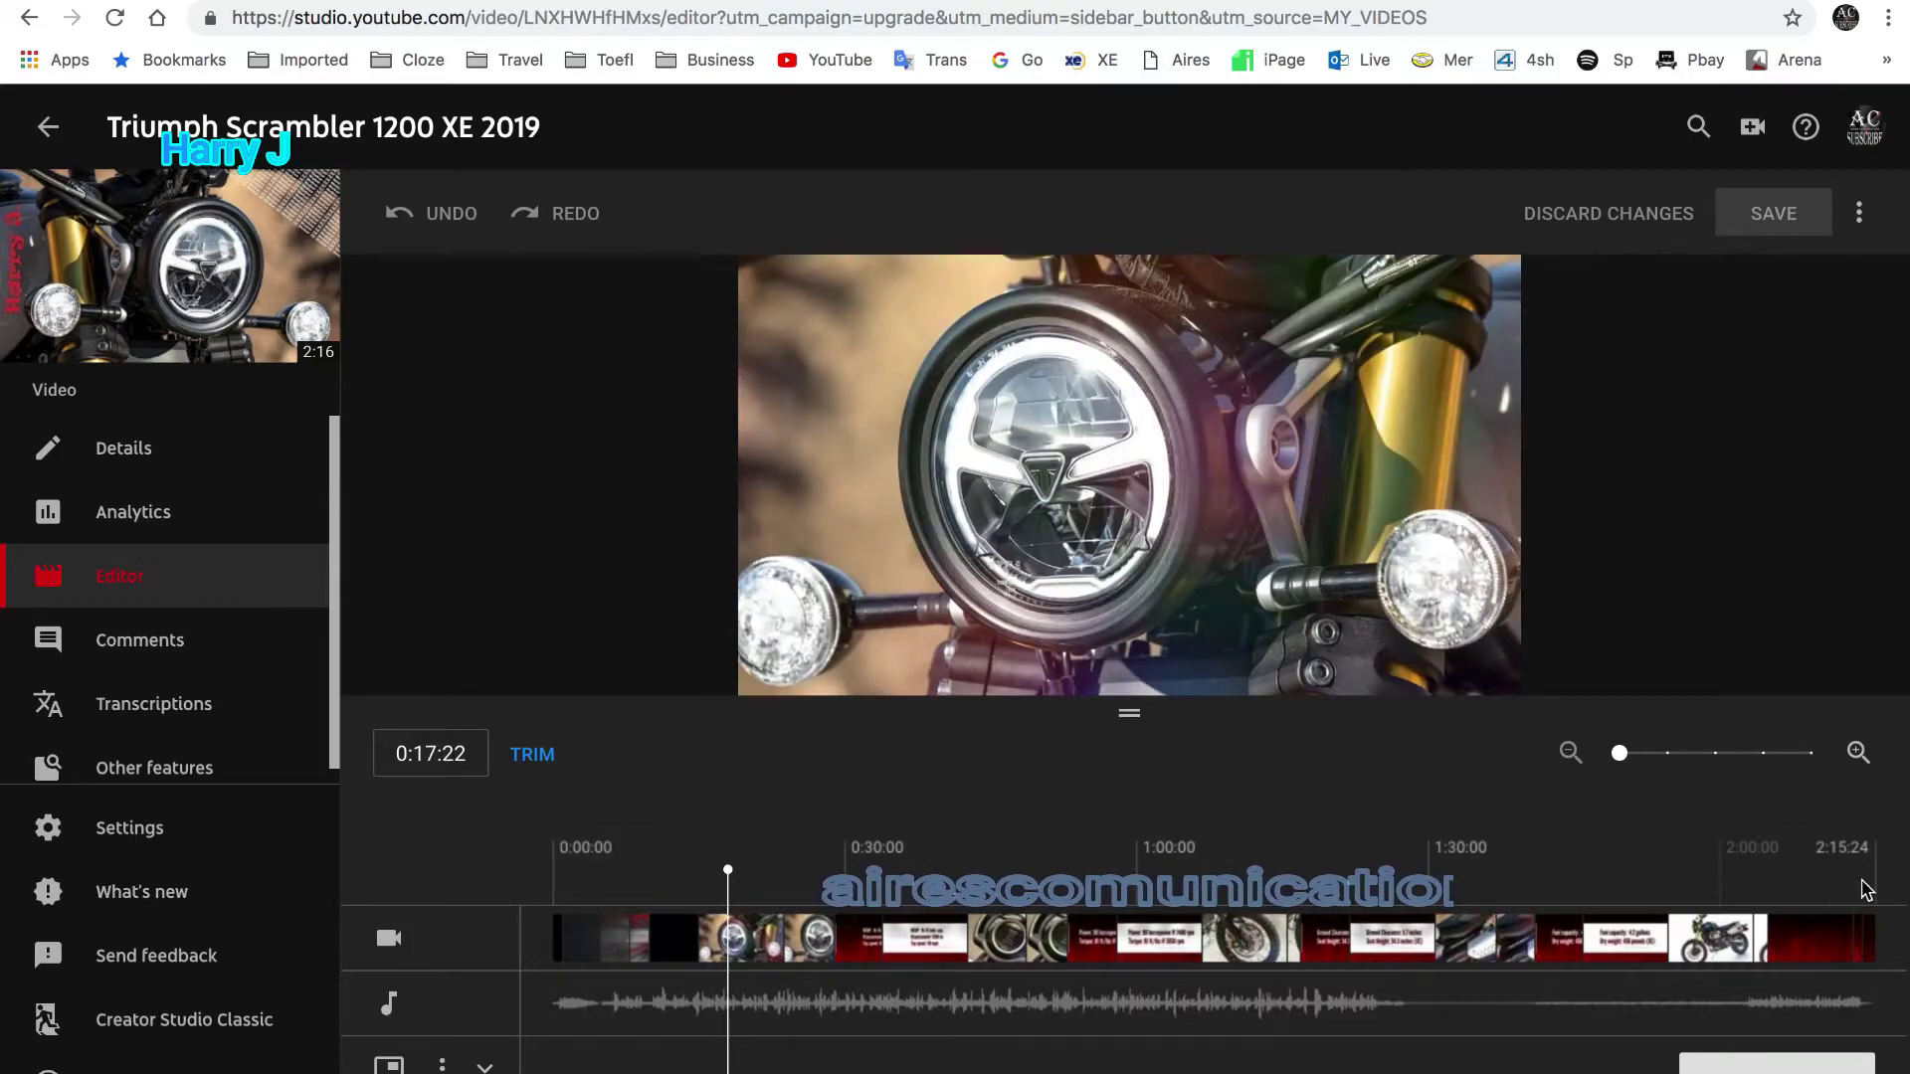
{"action": "left_click", "coordinate": [860, 873]}
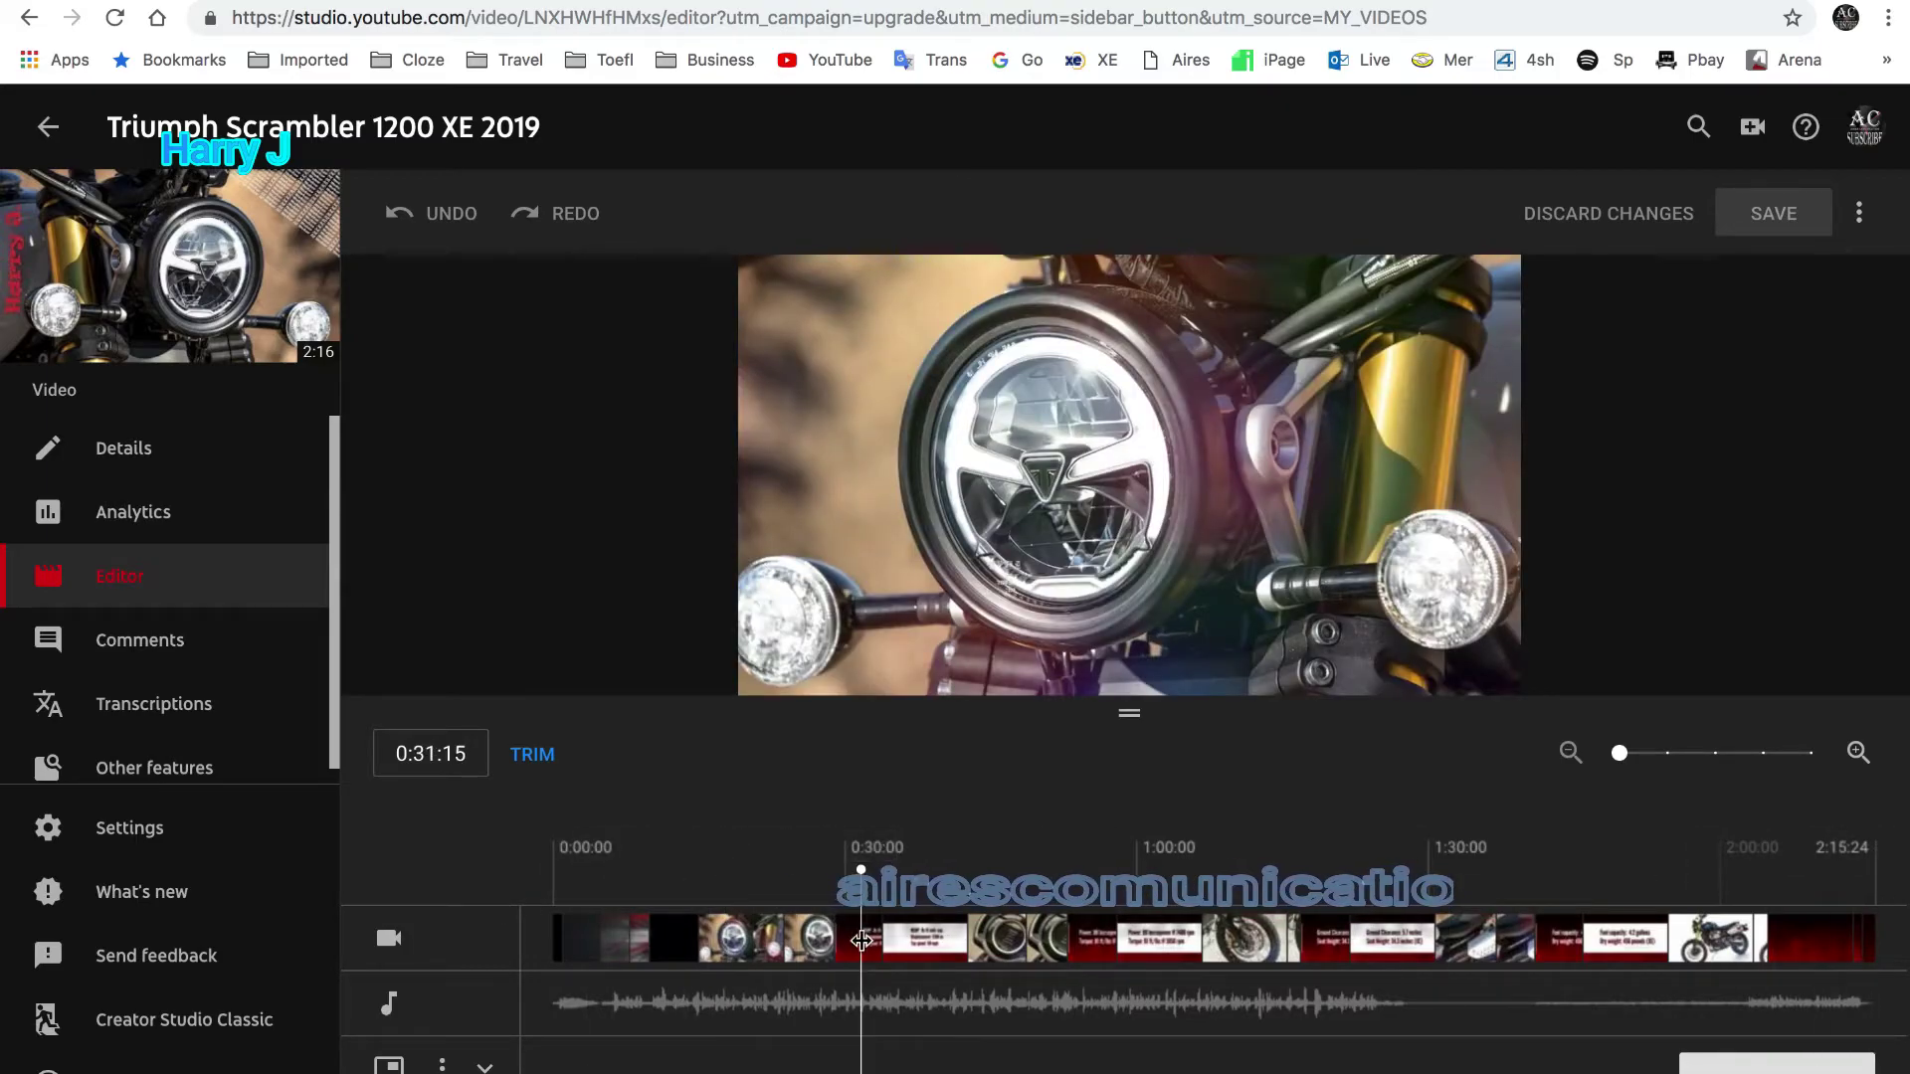
{"action": "left_click", "coordinate": [756, 1000]}
{"action": "left_click", "coordinate": [630, 1056]}
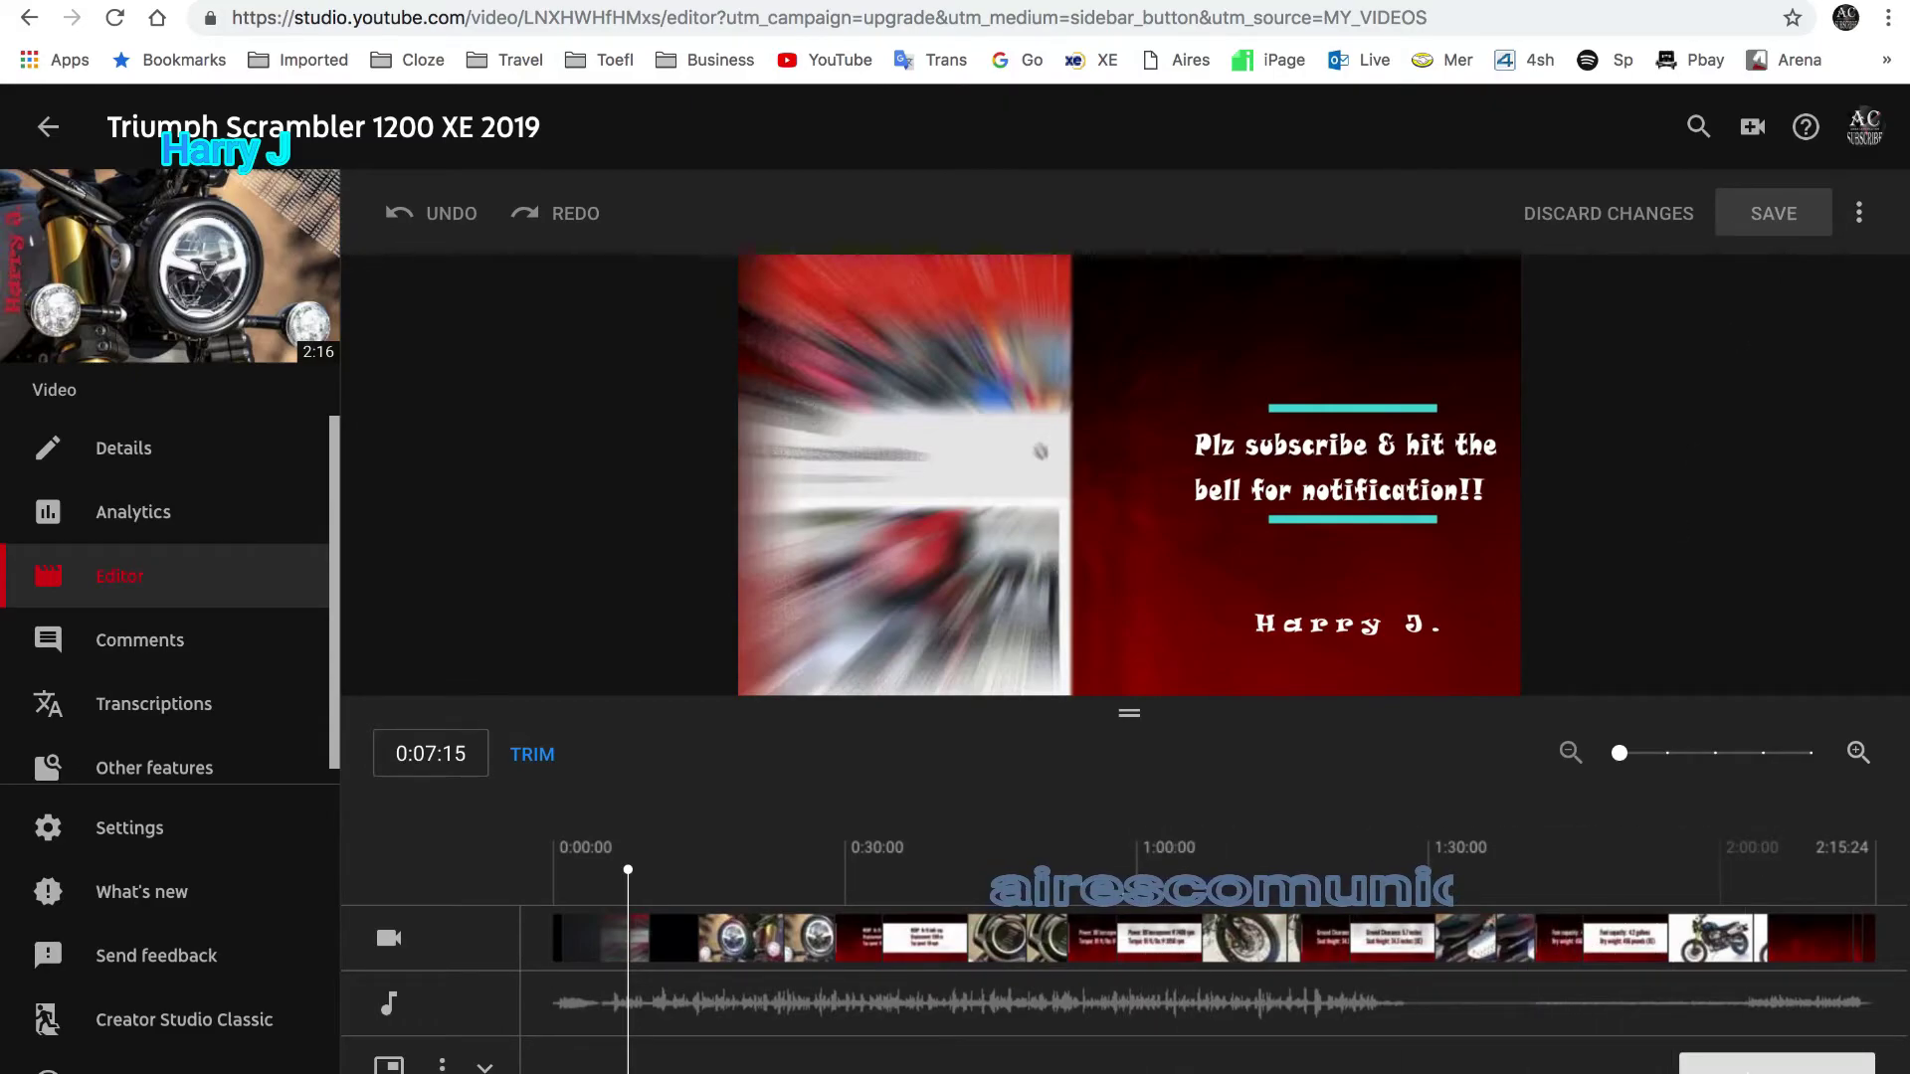
{"action": "left_click", "coordinate": [1756, 1064]}
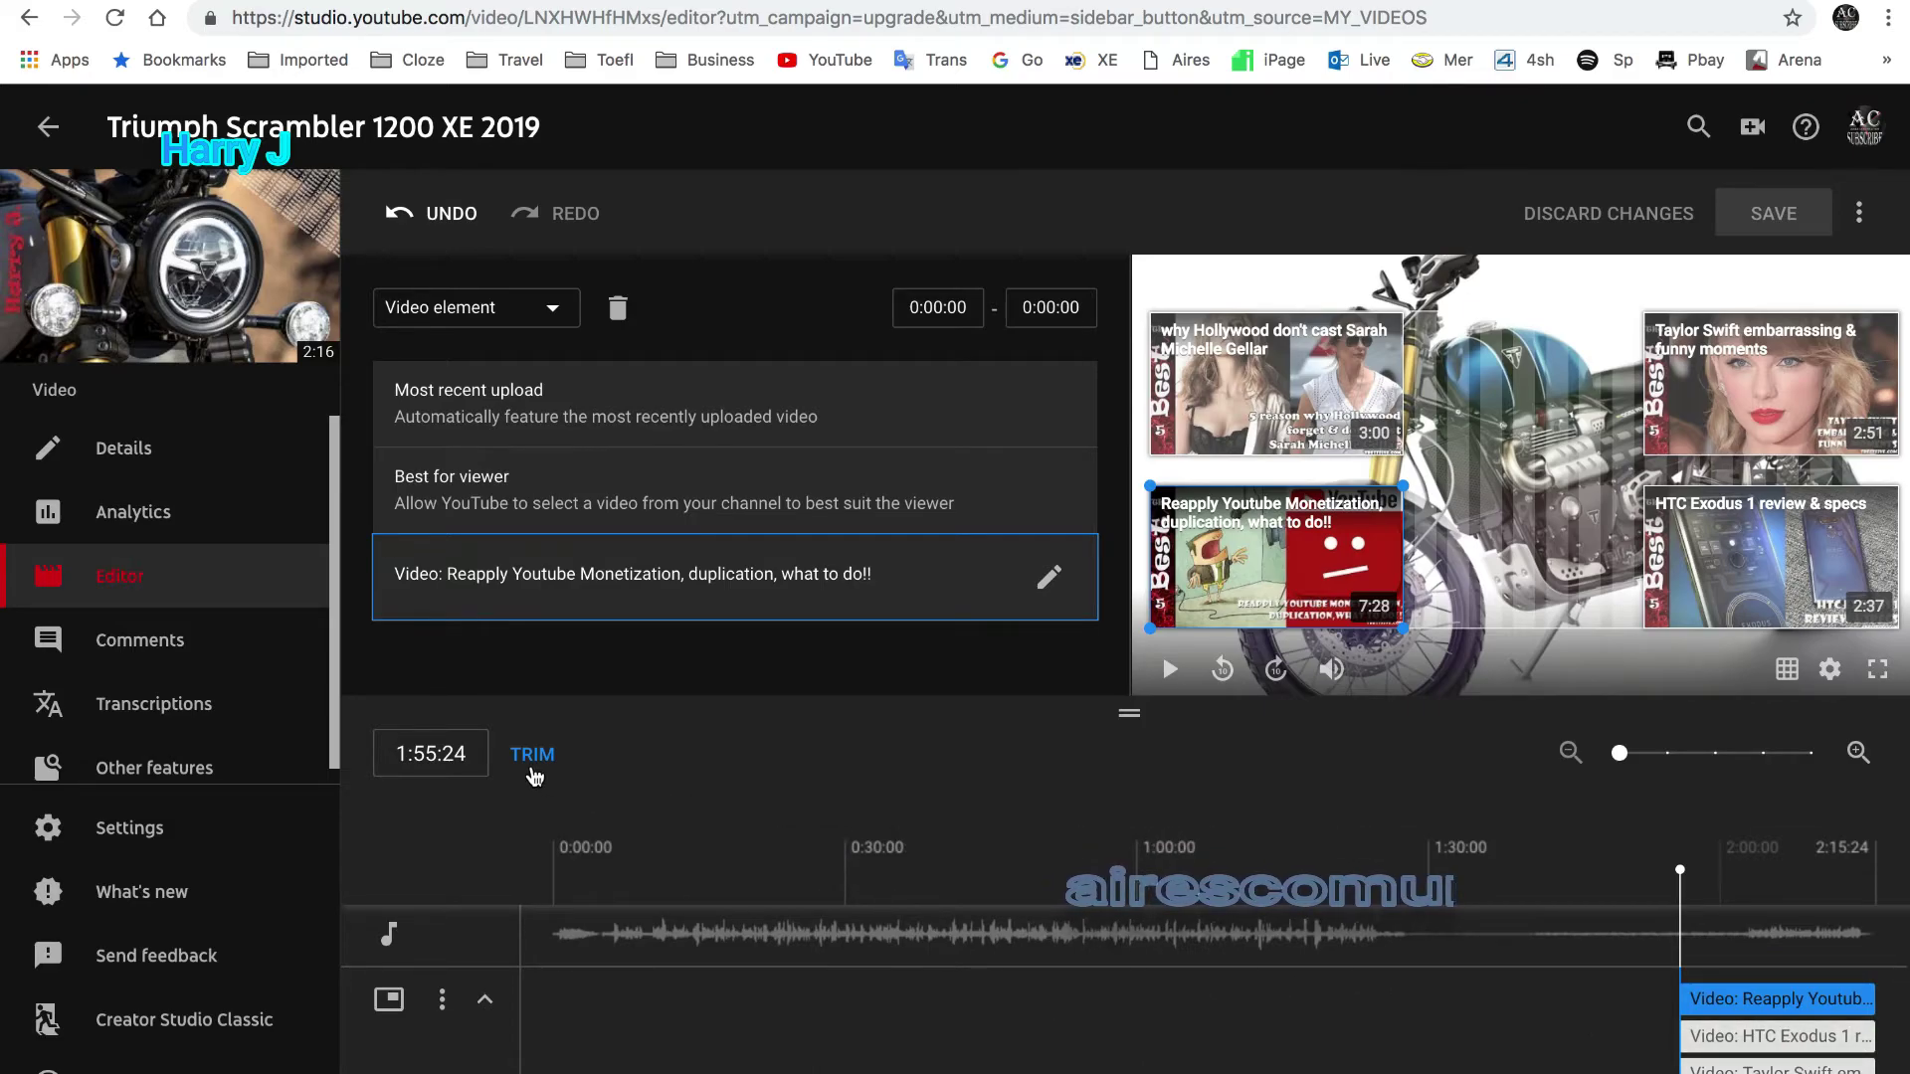
Step: Trim the Triumph video to keep about 0:35–0:58 and preview inside that section
{"action": "left_click", "coordinate": [532, 767]}
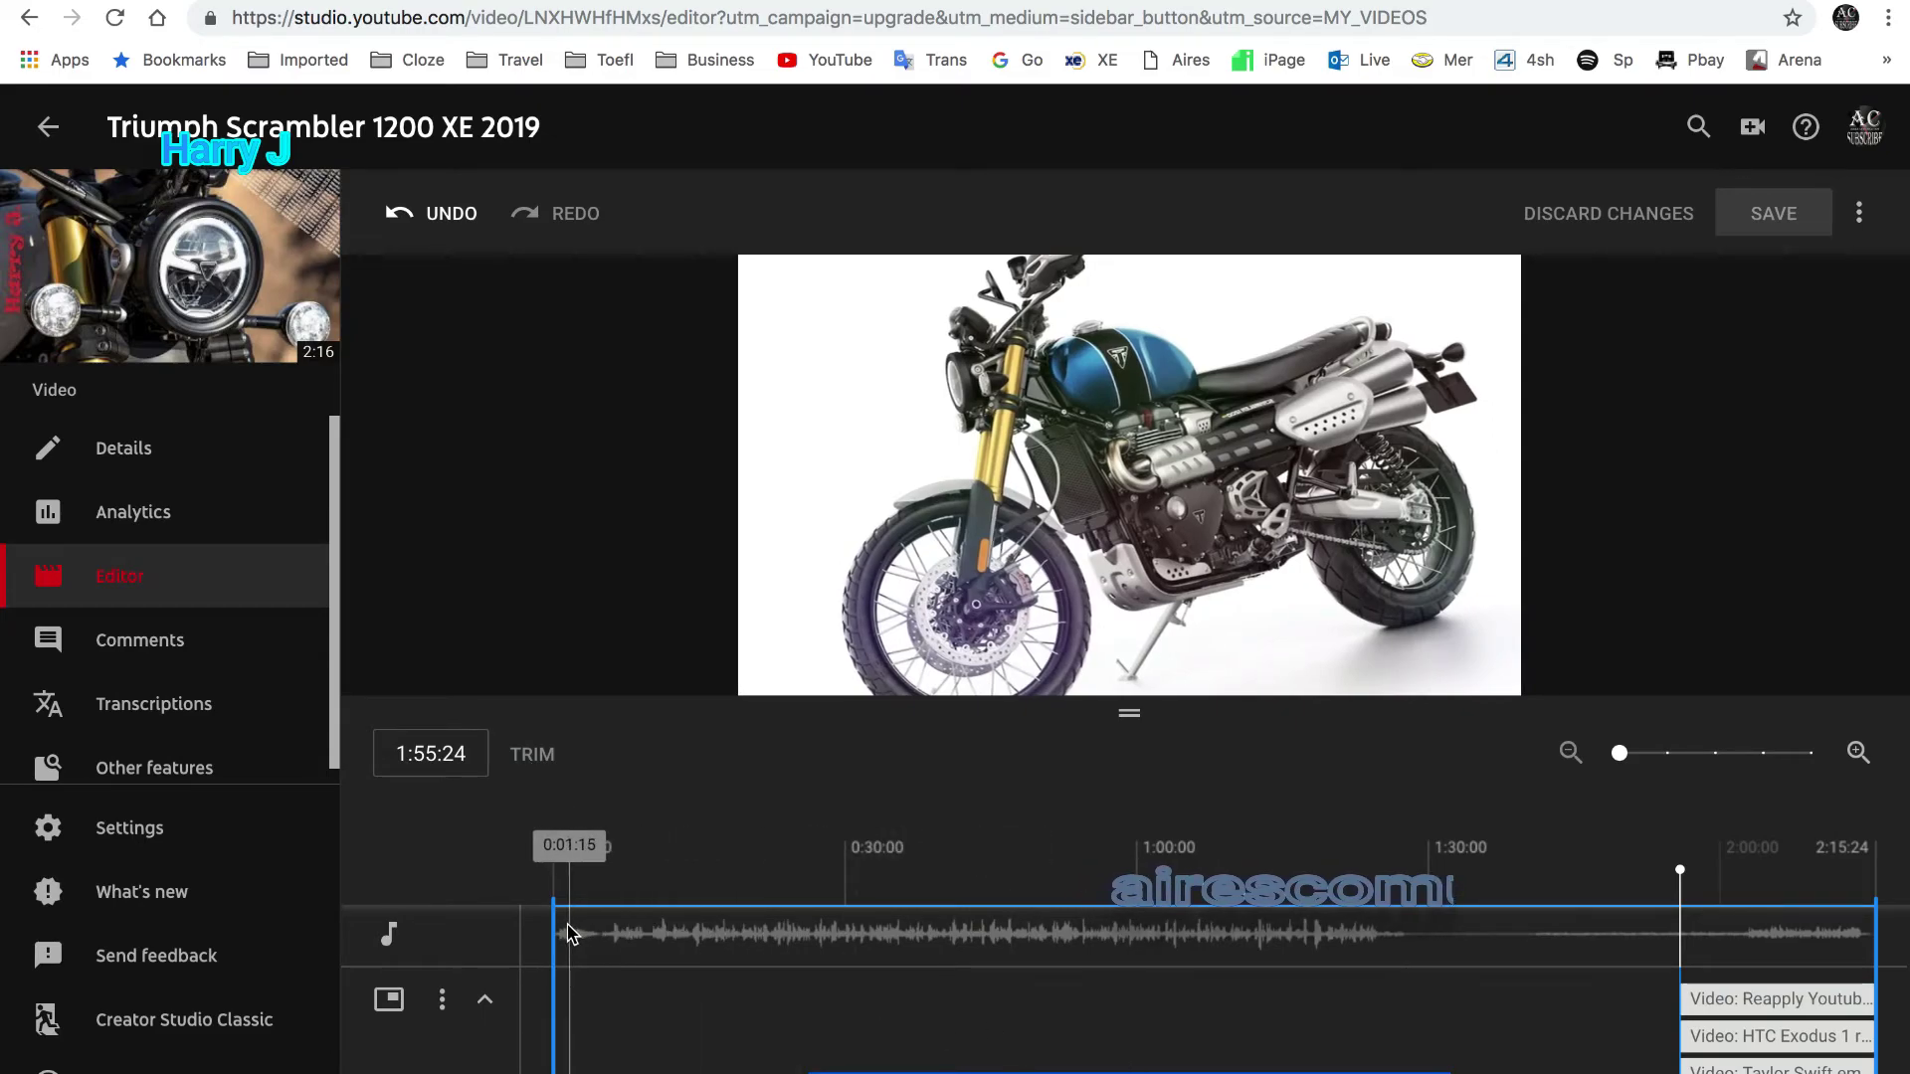
{"action": "left_click_drag", "start_coordinate": [557, 933], "coordinate": [897, 931]}
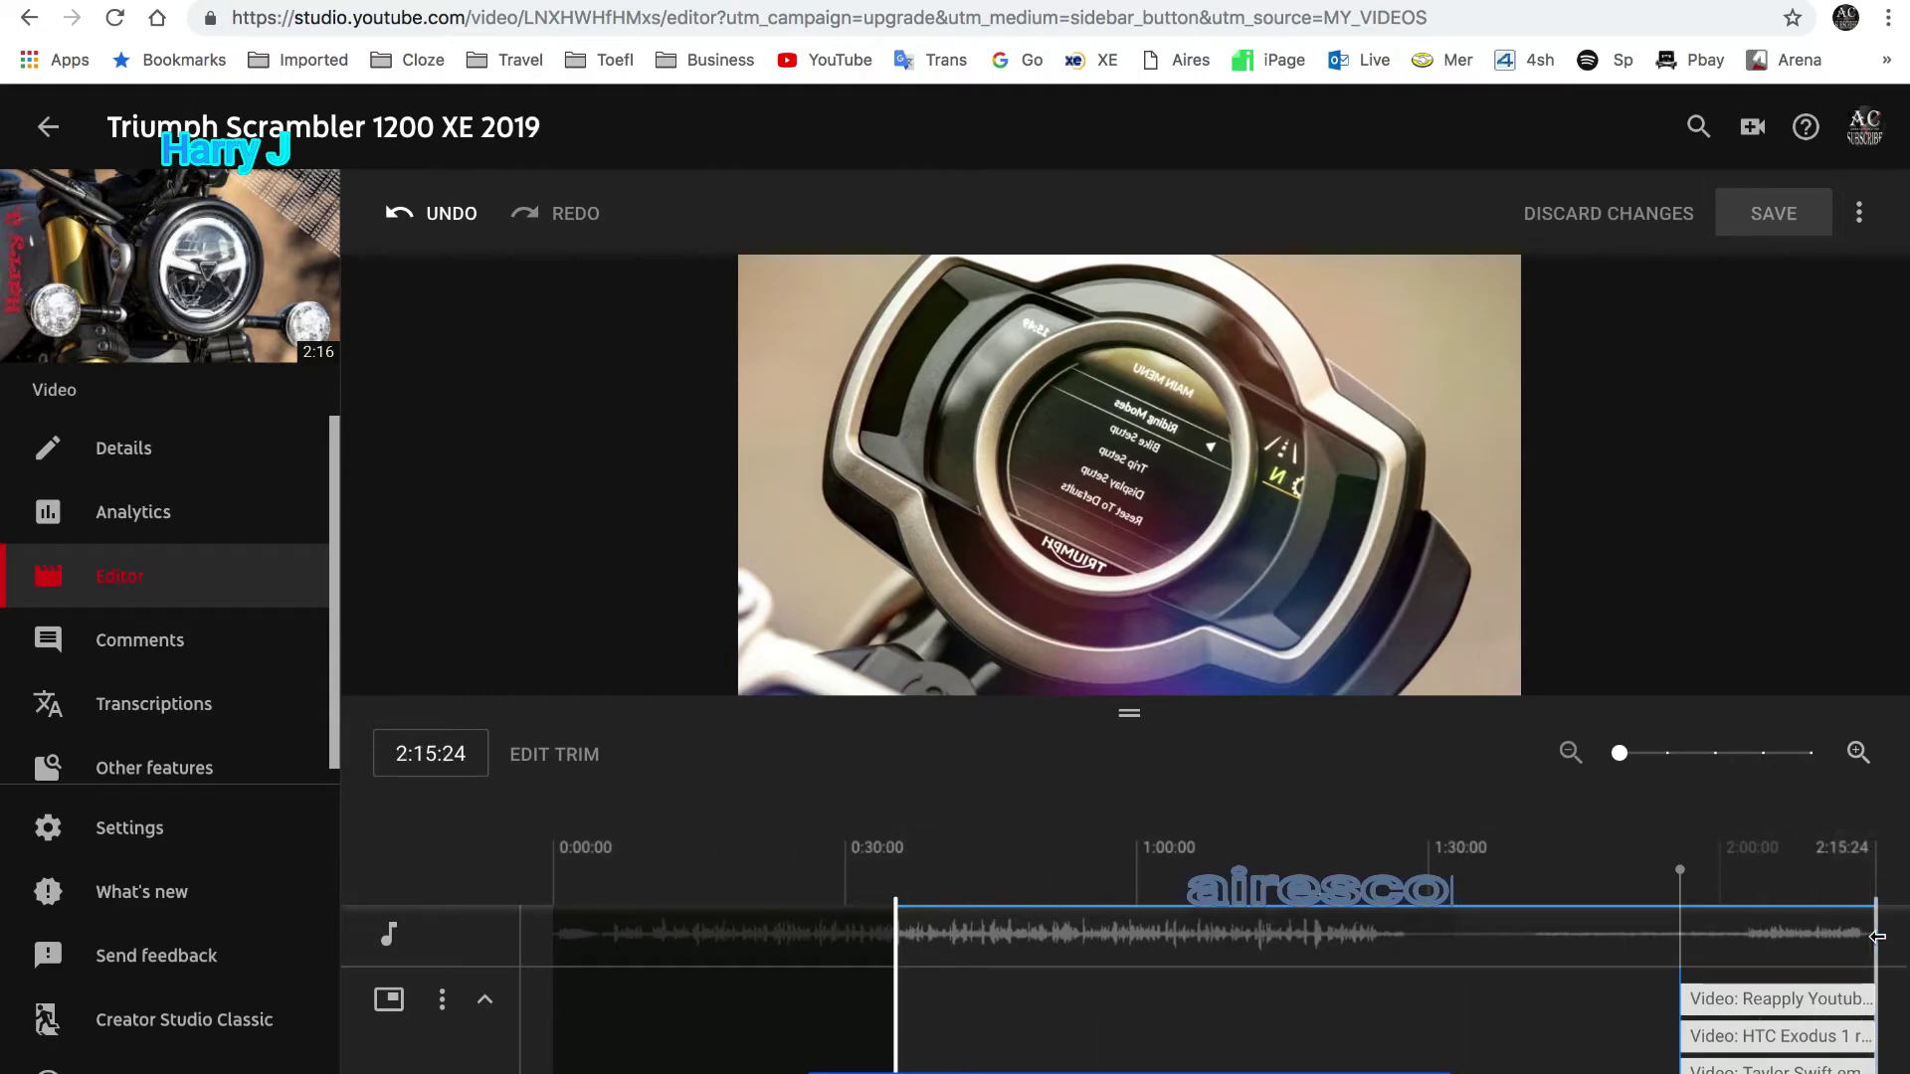
{"action": "left_click_drag", "start_coordinate": [1875, 940], "coordinate": [1126, 940]}
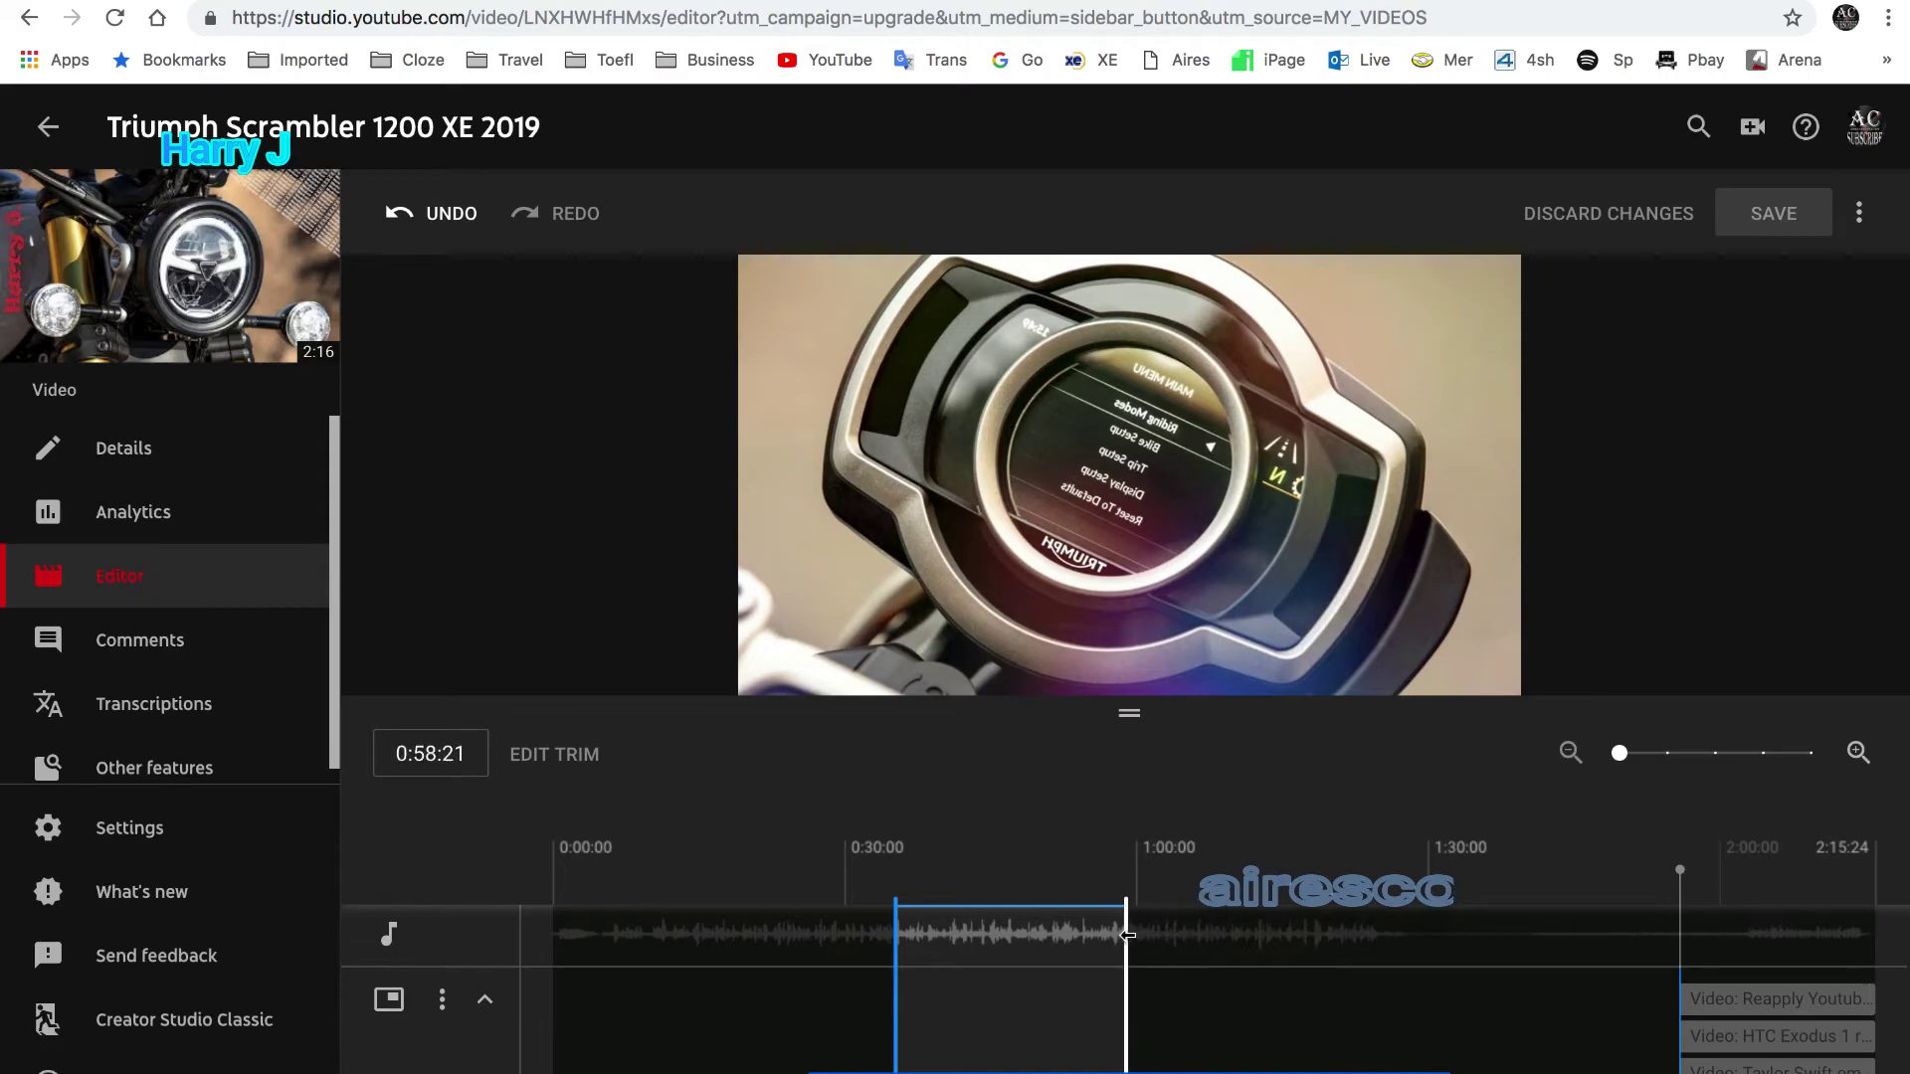
{"action": "left_click", "coordinate": [1044, 977]}
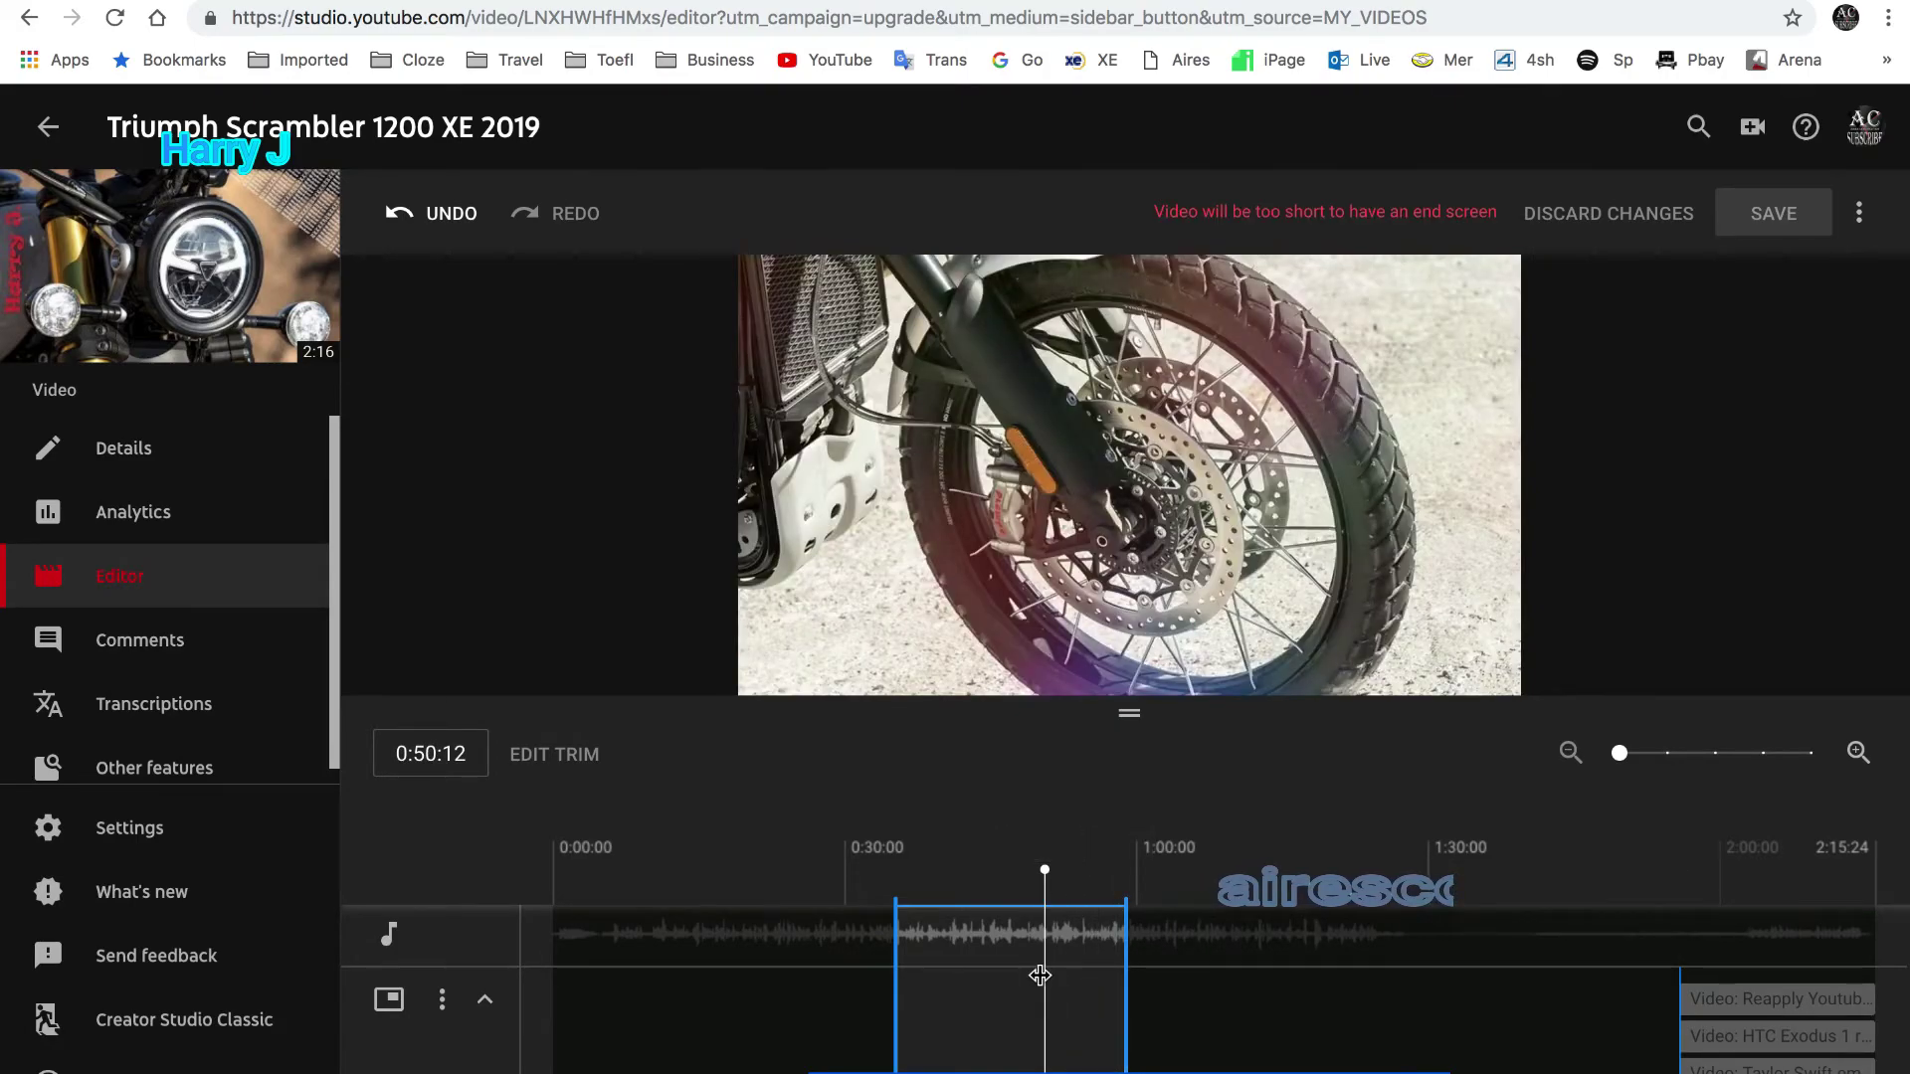